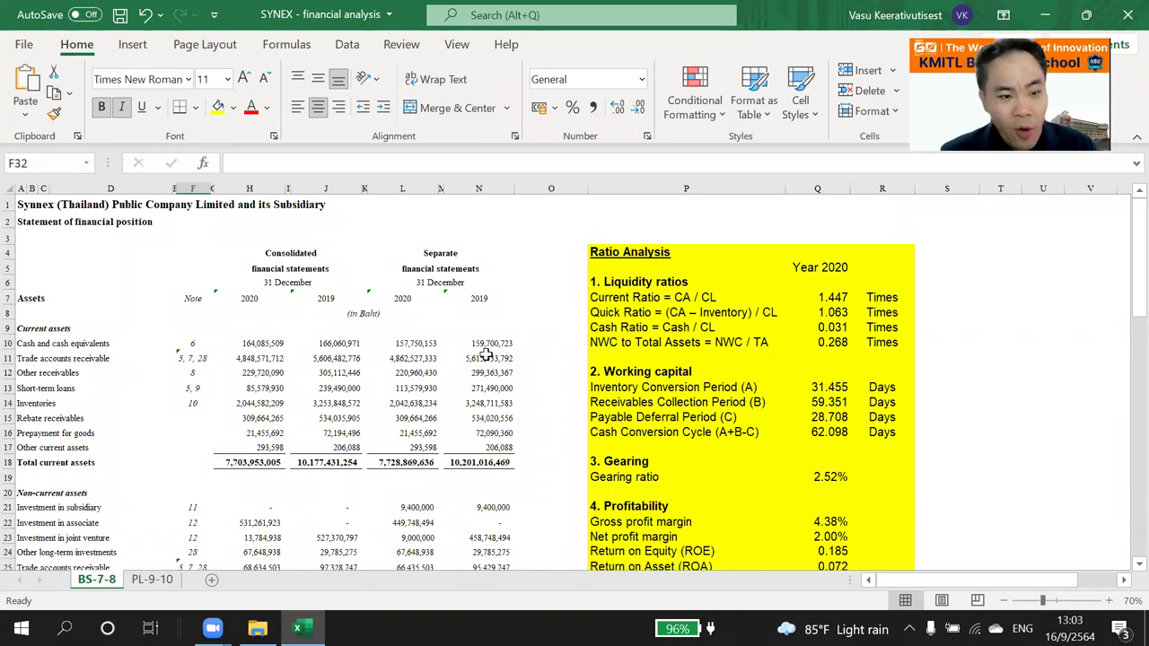
Narrow the empty column O between the financial statement and the Ratio Analysis table
left_click_drag(33, 343, 34, 447)
left_click(527, 282)
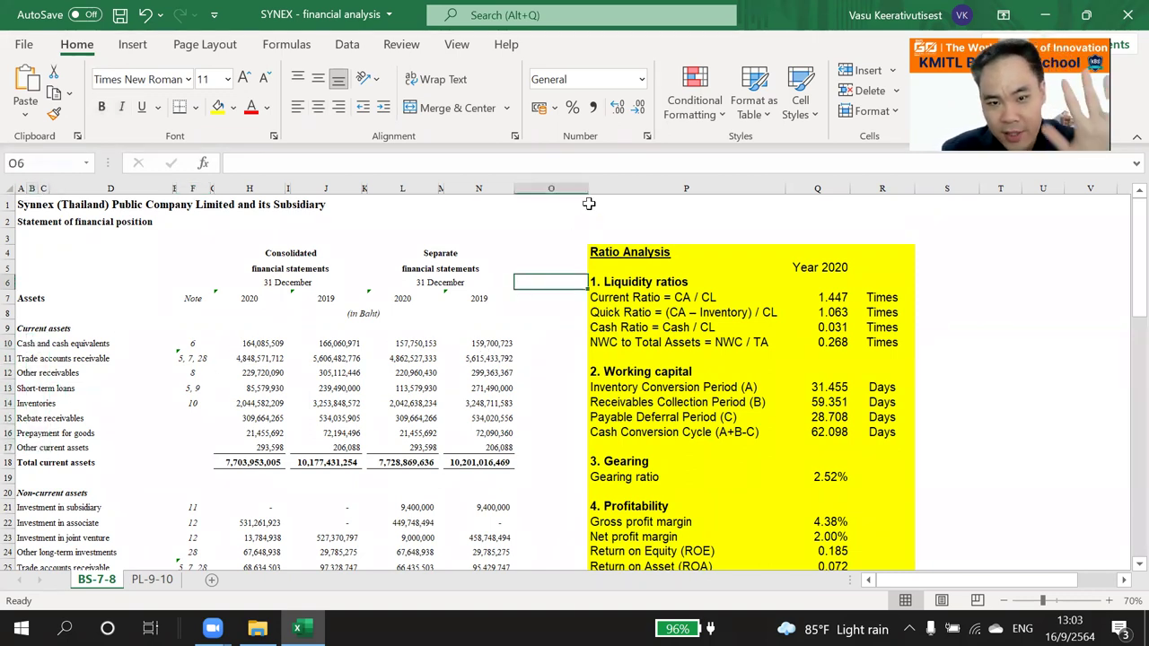
left_click_drag(587, 190, 560, 189)
left_click(530, 235)
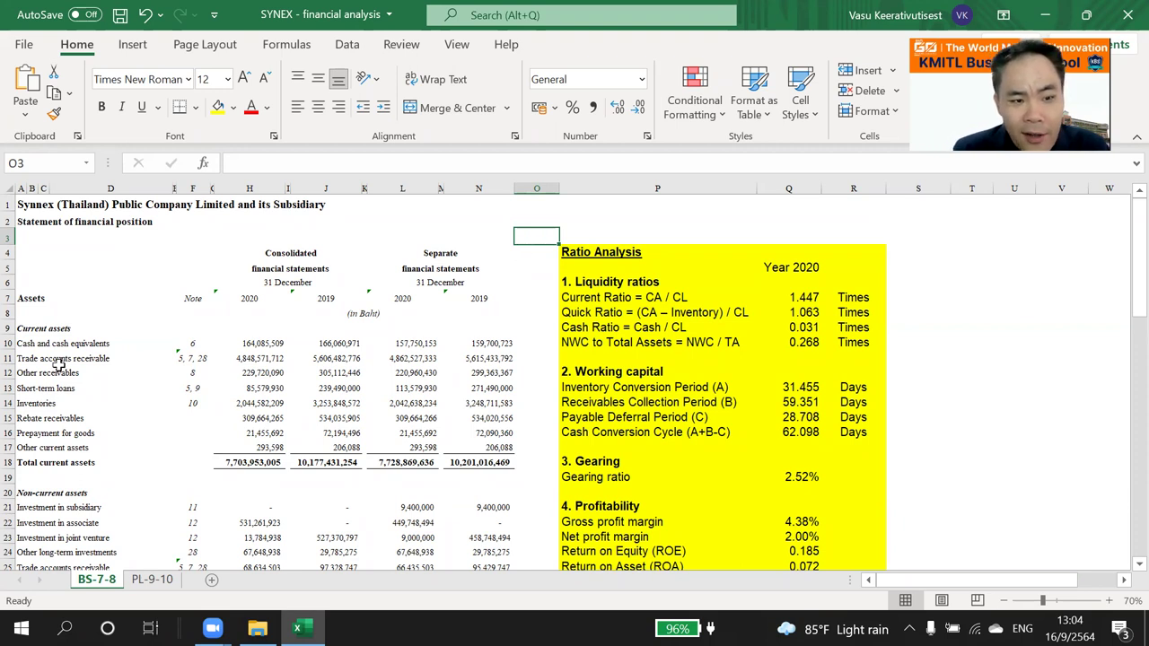
Examine the statement of financial position from current assets down to total liabilities
scroll(56, 353, "down", 6)
scroll(57, 353, "down", 15)
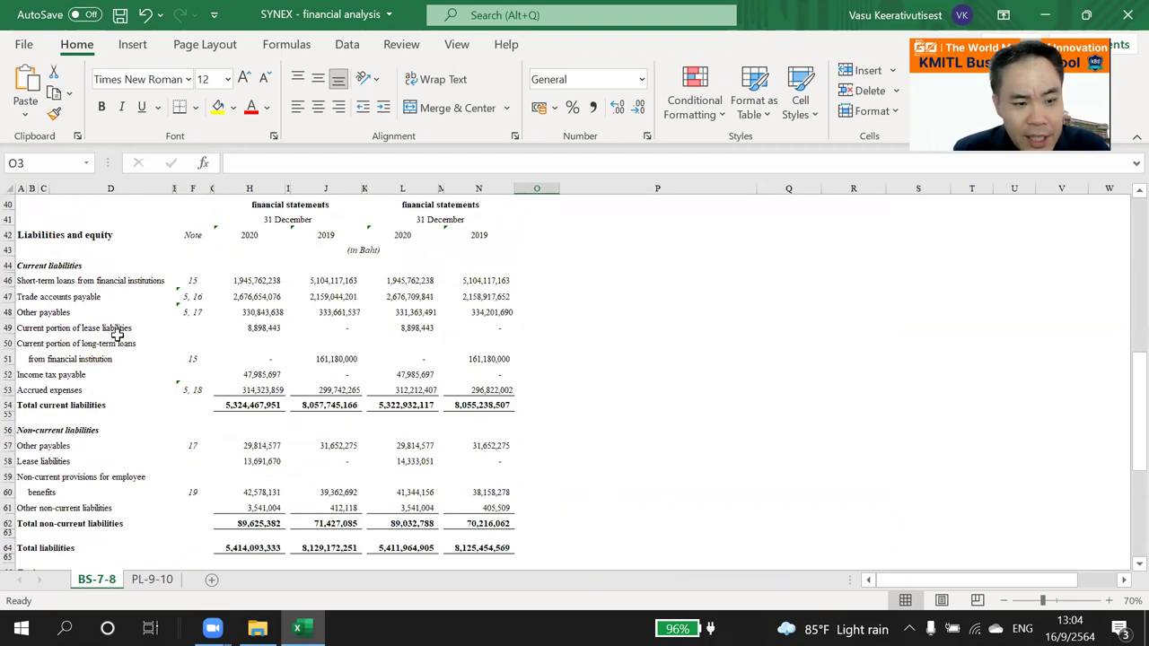
scroll(116, 334, "up", 20)
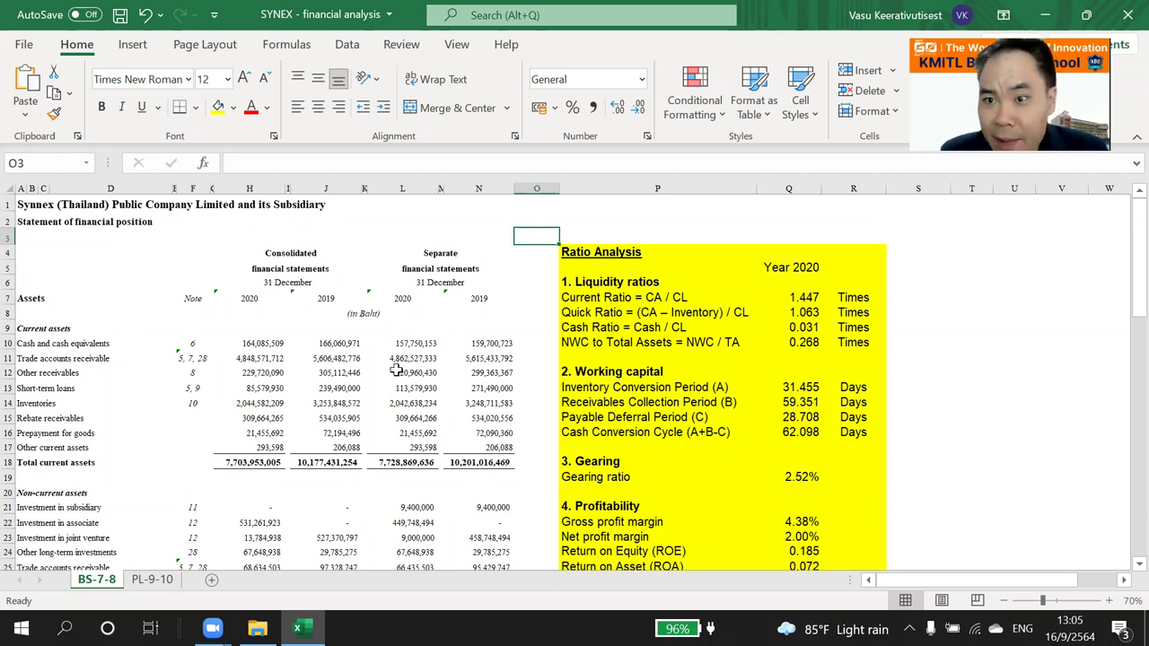
scroll(700, 330, "down", 2)
scroll(700, 330, "down", 1)
scroll(691, 324, "up", 3)
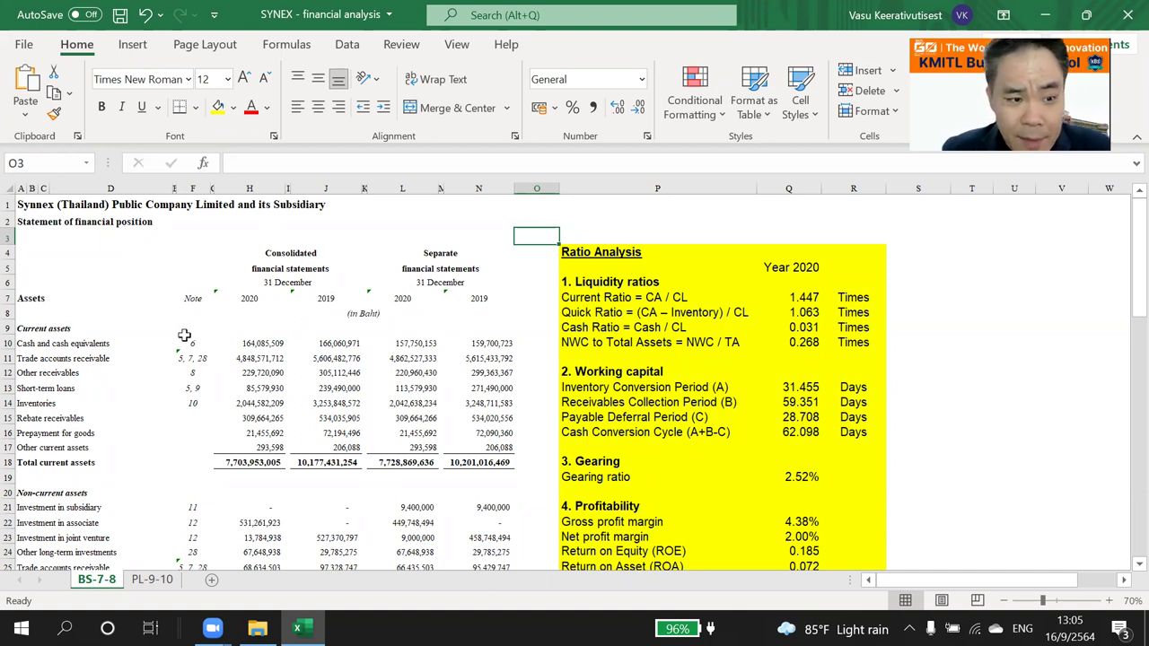
scroll(853, 539, "up", 1)
left_click_drag(988, 580, 948, 580)
scroll(628, 404, "up", 1)
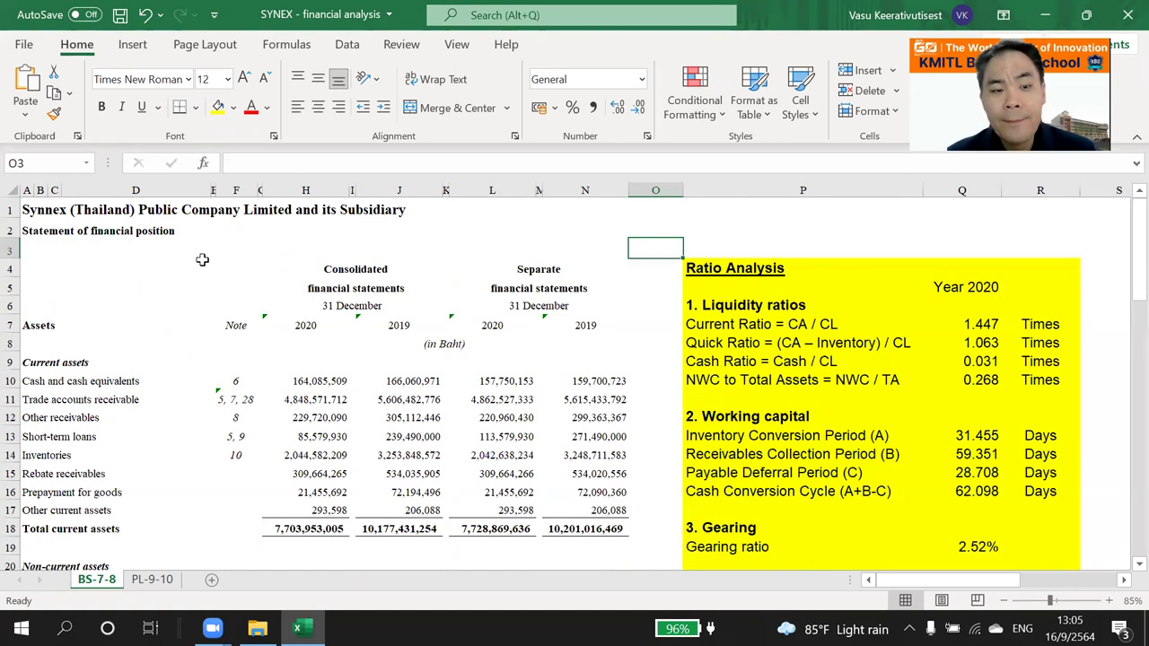
Examine the statement of comprehensive income on sheet PL-9-10, and return to sheet BS-7-8
left_click(39, 233)
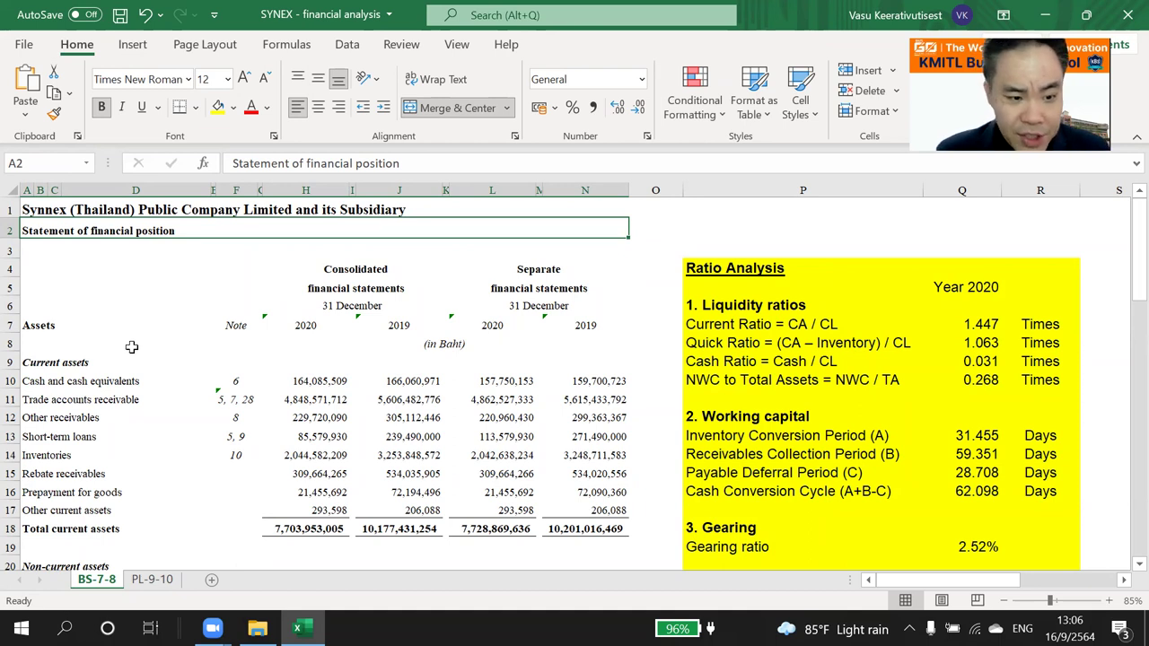
left_click(149, 580)
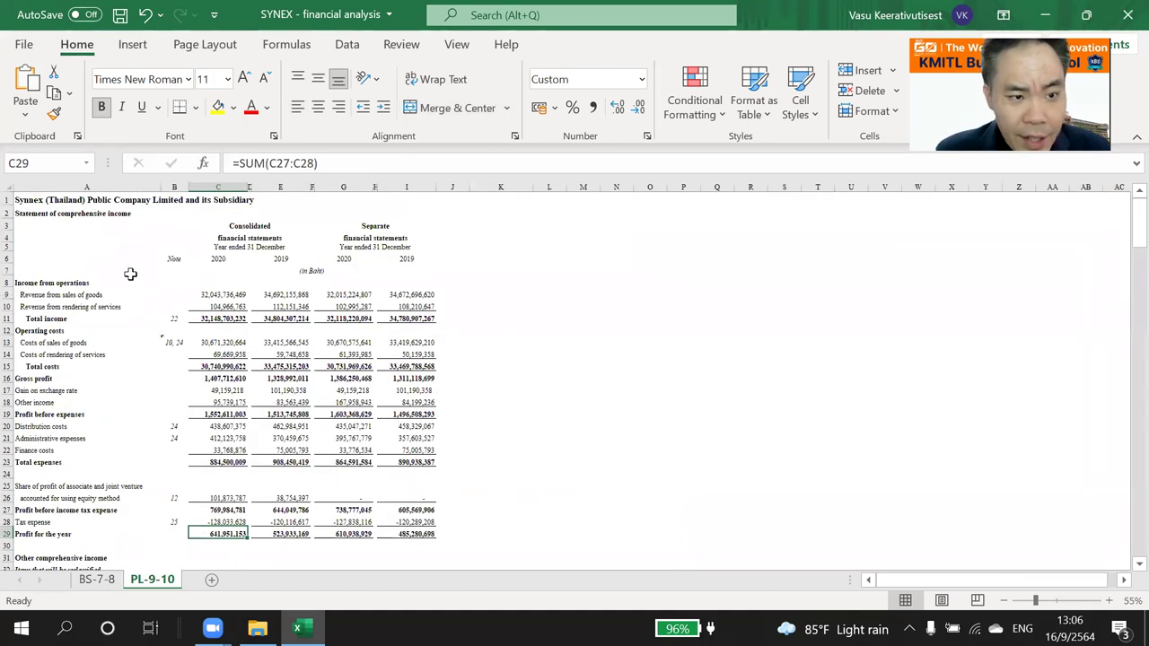
scroll(130, 268, "up", 2)
scroll(139, 265, "up", 3)
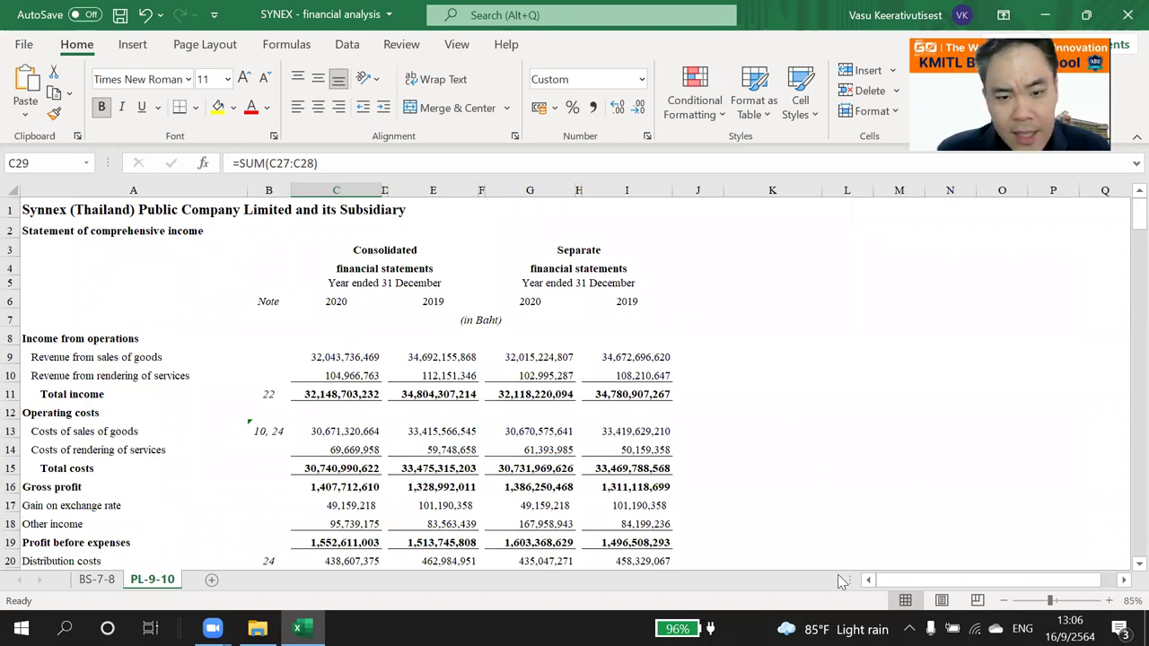
left_click(27, 231)
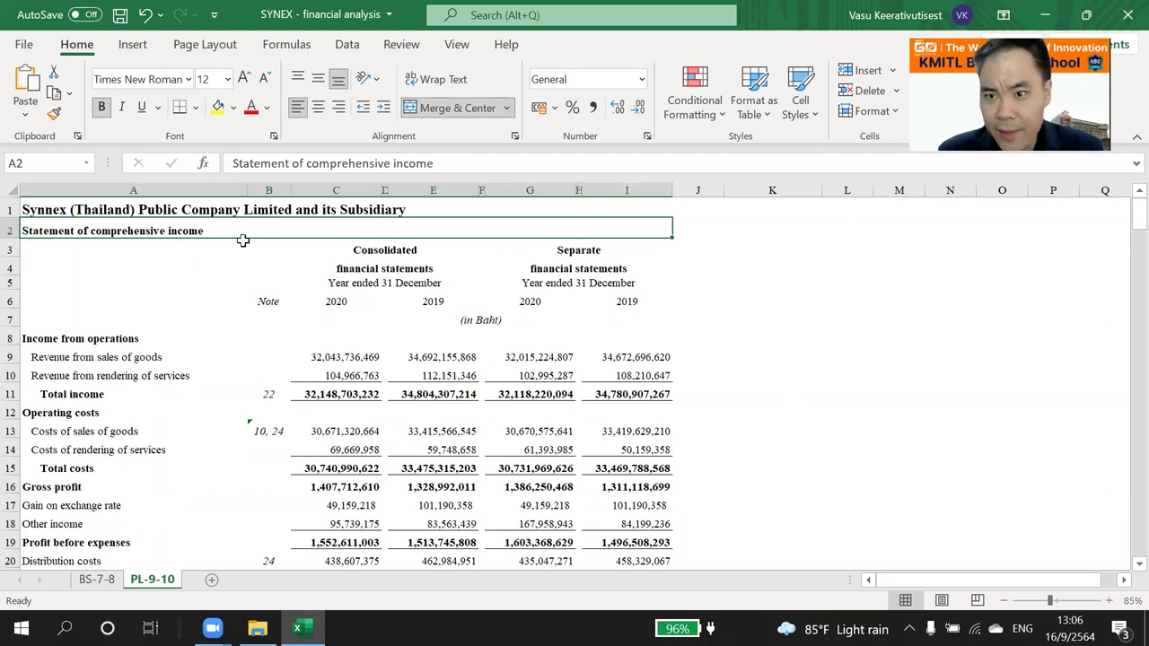
left_click(97, 580)
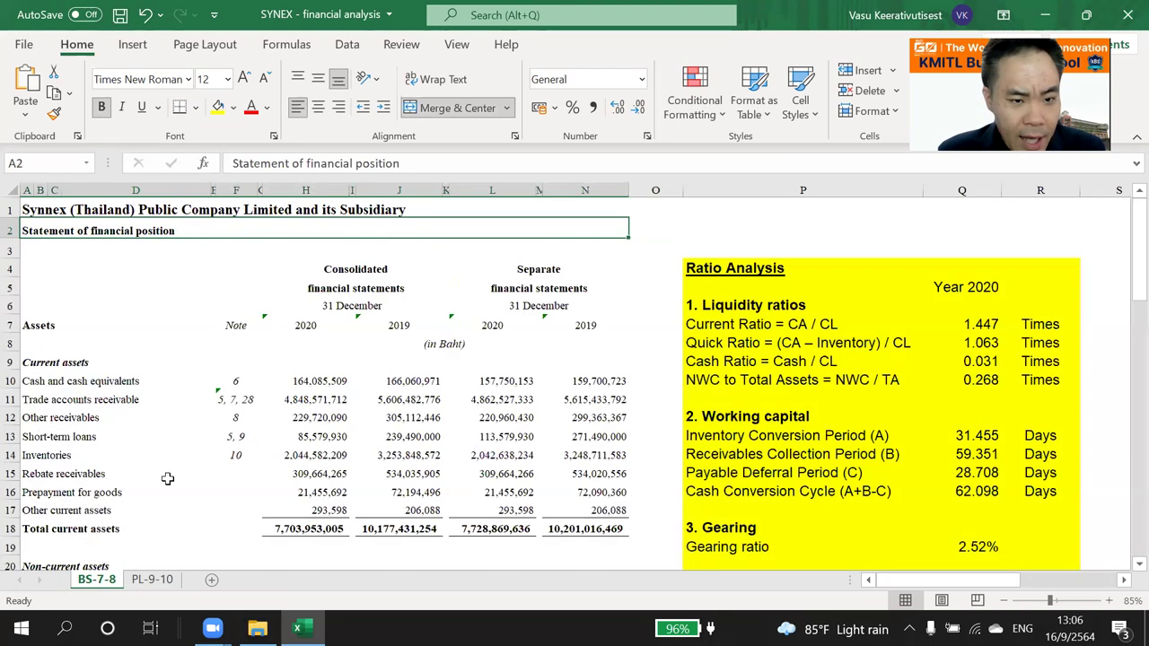
Fill the Consolidated and Separate headings in row 4 of the balance sheet with yellow
left_click(341, 268)
left_click(442, 268, "shift")
left_click(539, 268)
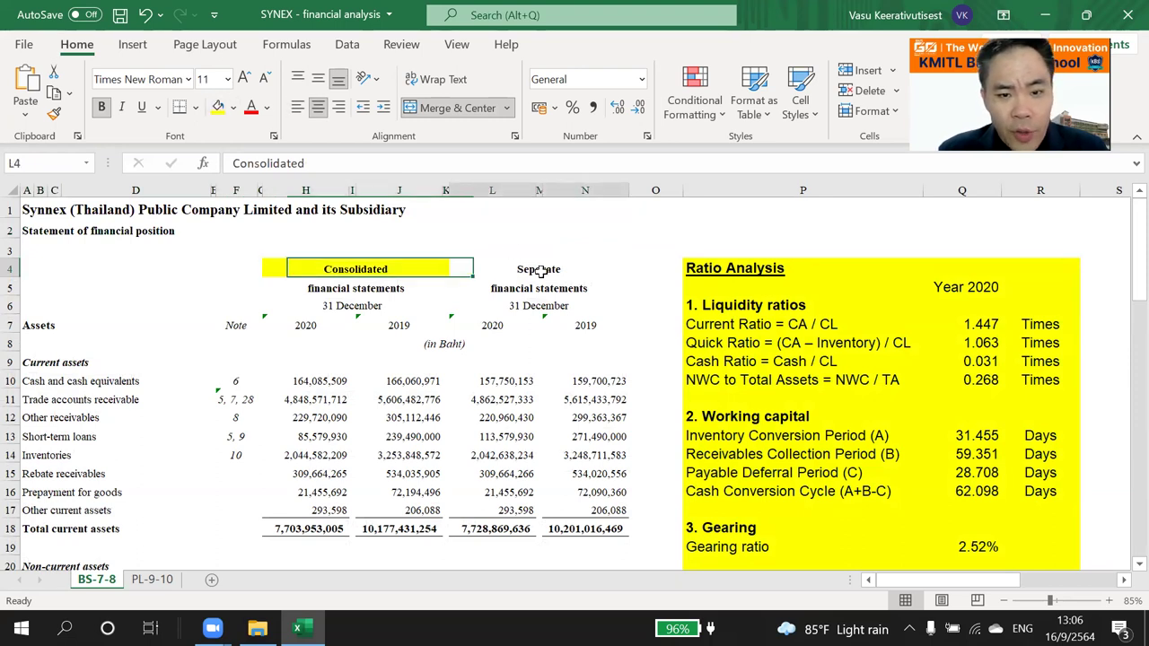
left_click(220, 106)
left_click(433, 415)
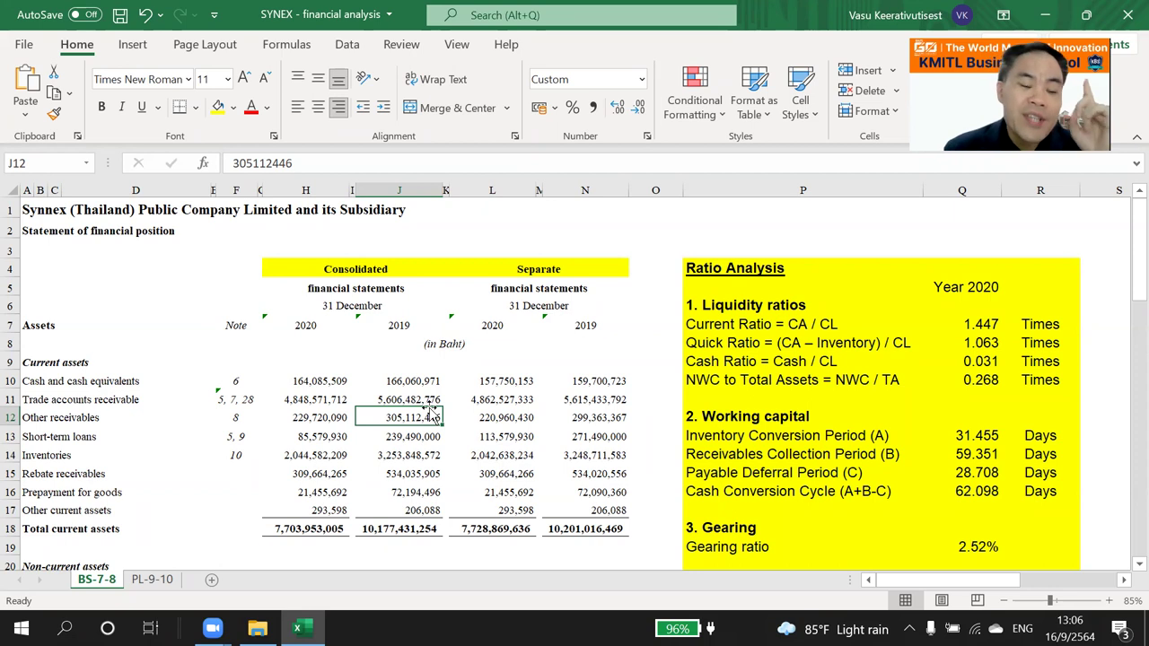
Remove the fill colour from the Separate heading in row 4
left_click(372, 266)
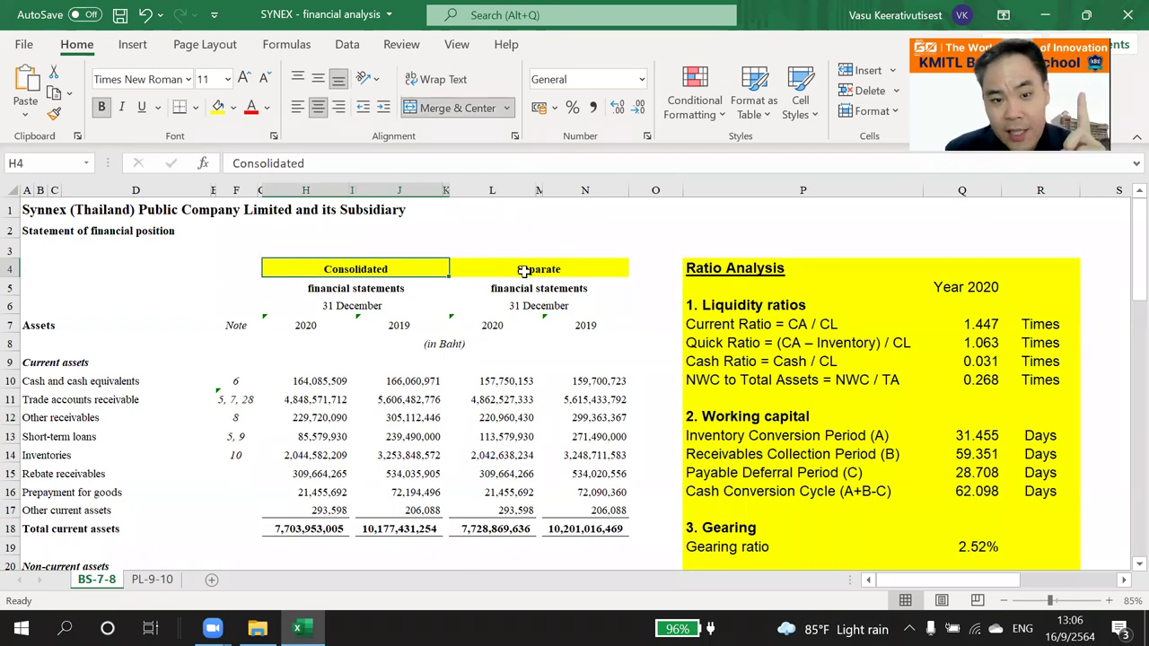
left_click(523, 271)
left_click(234, 106)
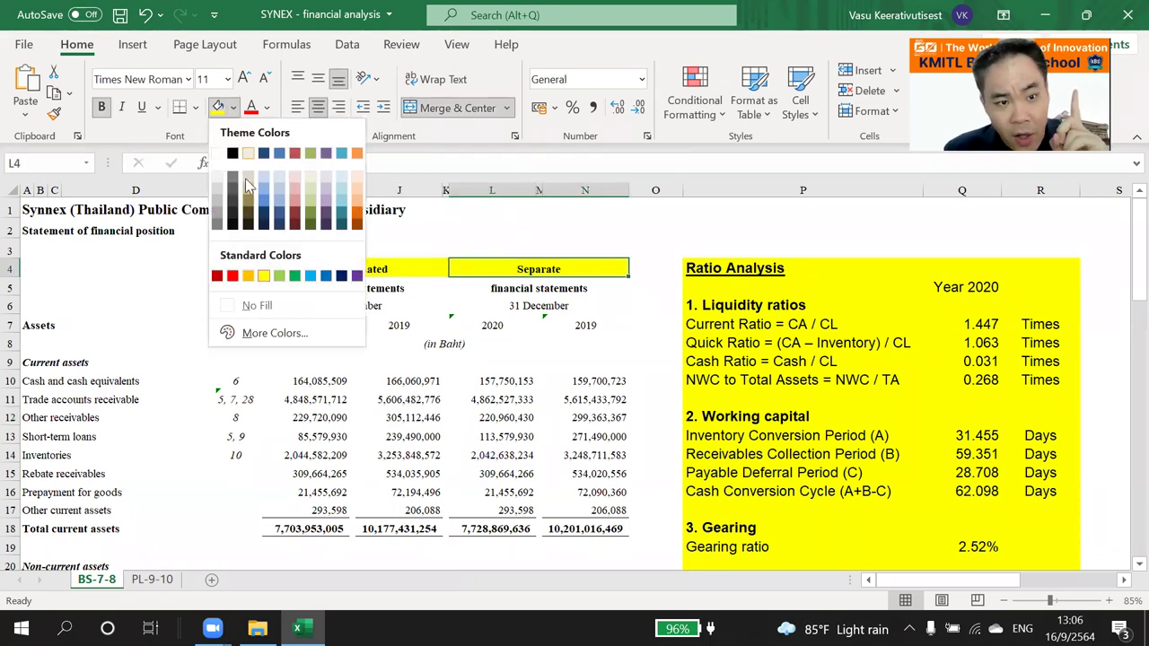
left_click(255, 305)
left_click(495, 320)
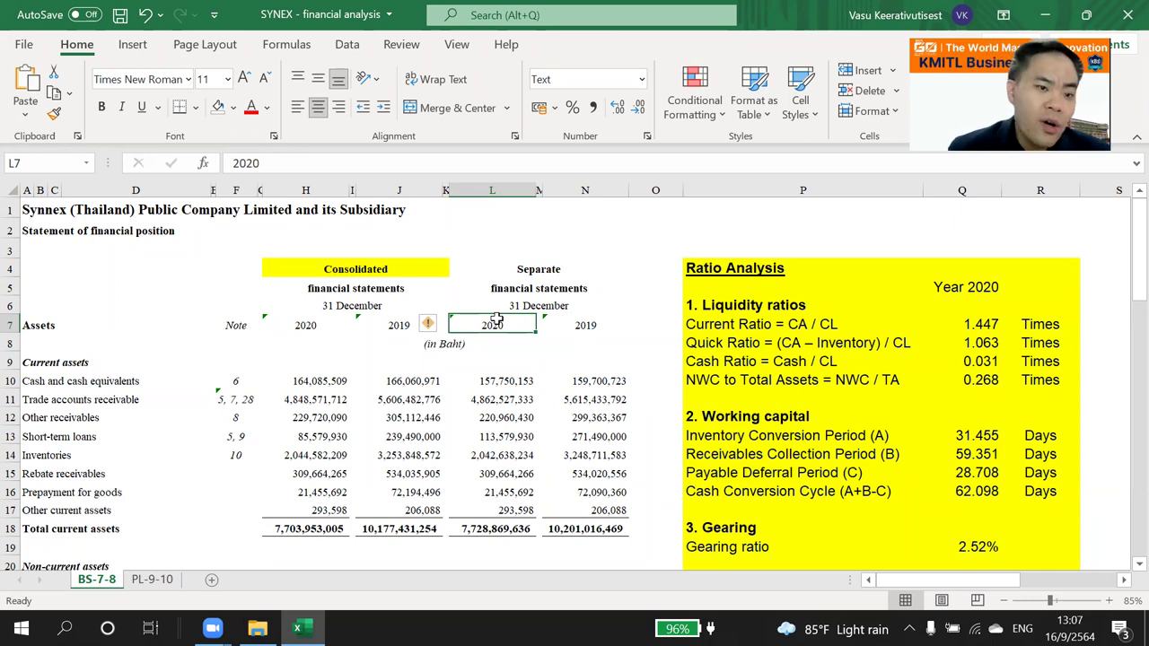
Examine the 2020 consolidated current assets in H10:H17 and the non-current and total assets on the balance sheet
scroll(416, 370, "down", 1)
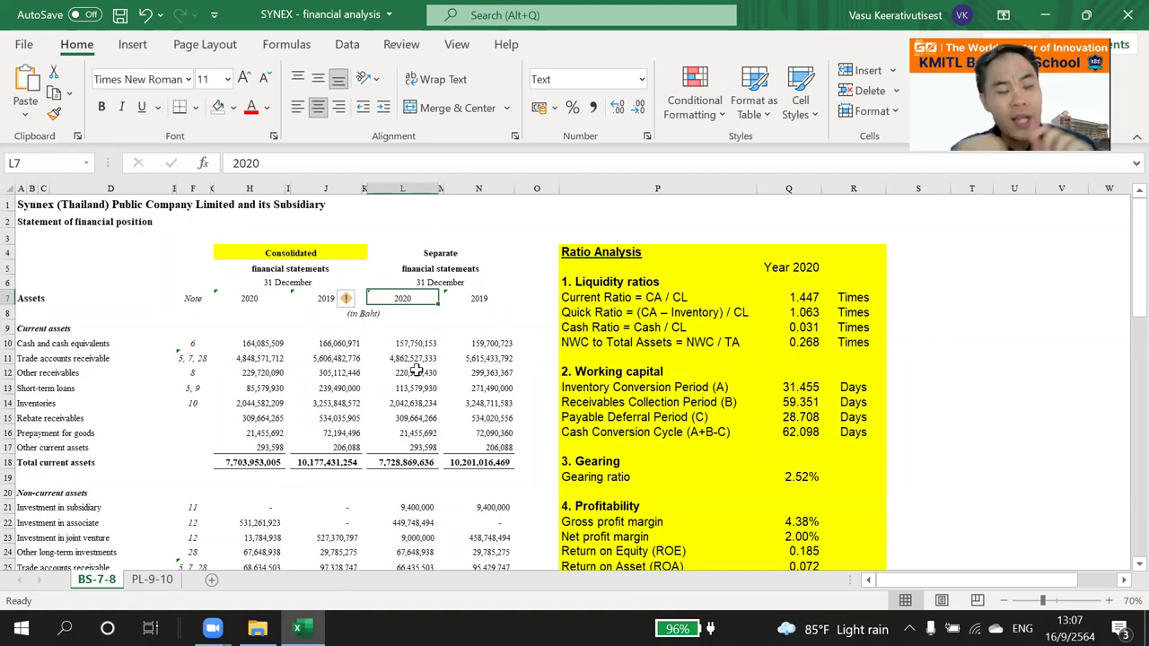
left_click_drag(269, 344, 260, 443)
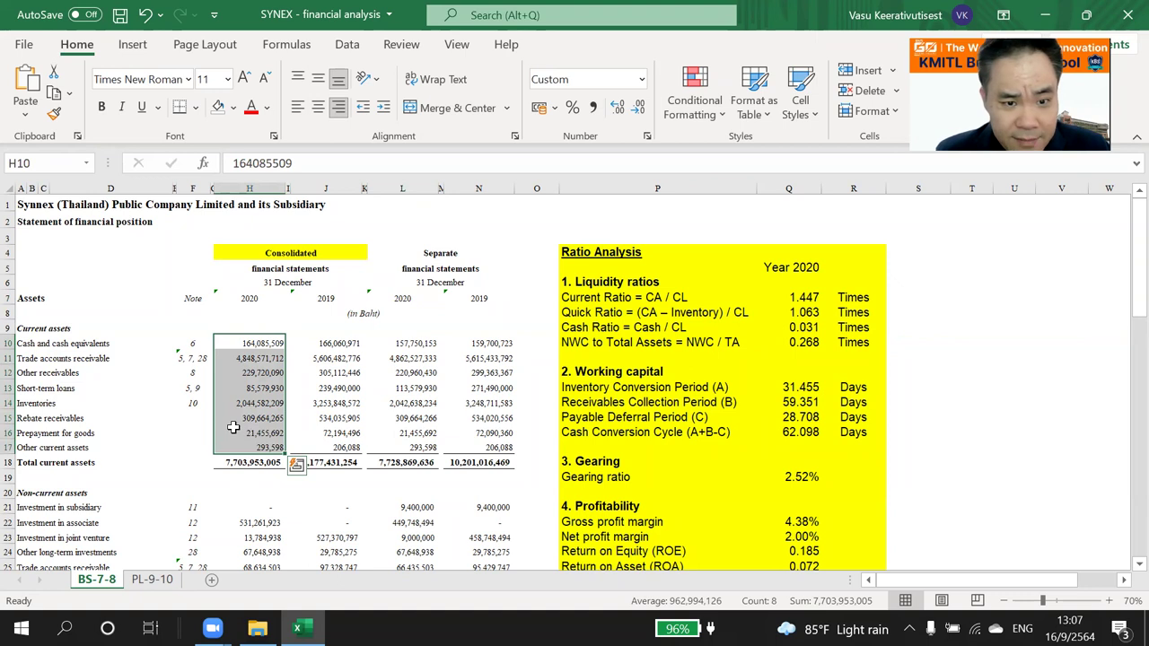
left_click(476, 374)
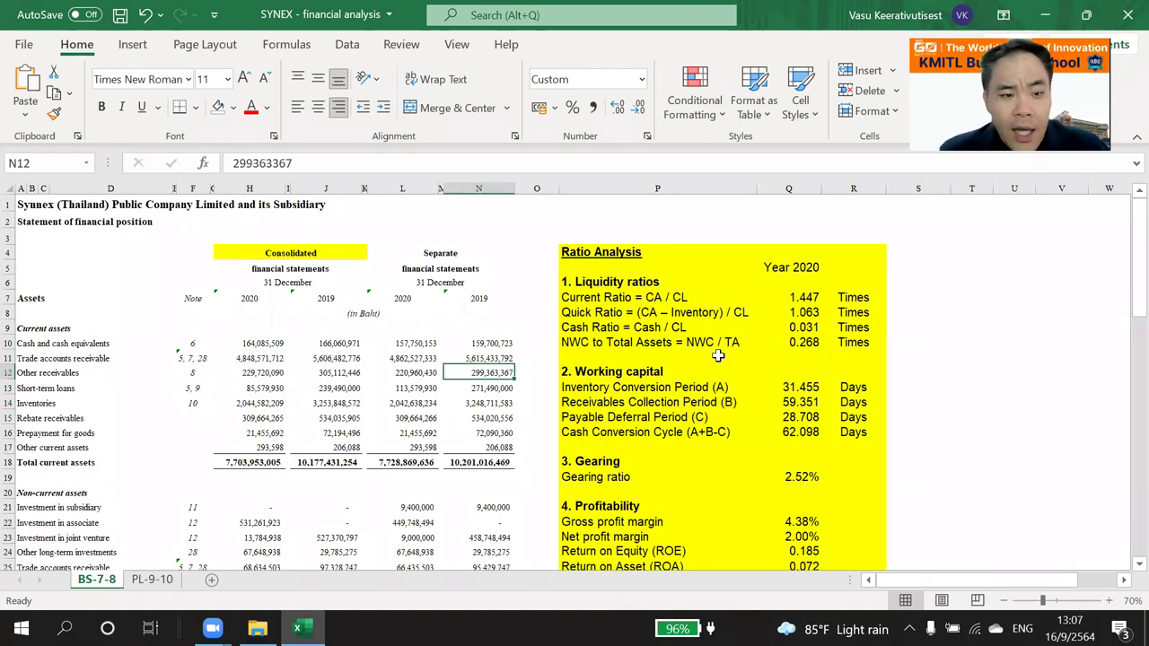
scroll(90, 343, "down", 2)
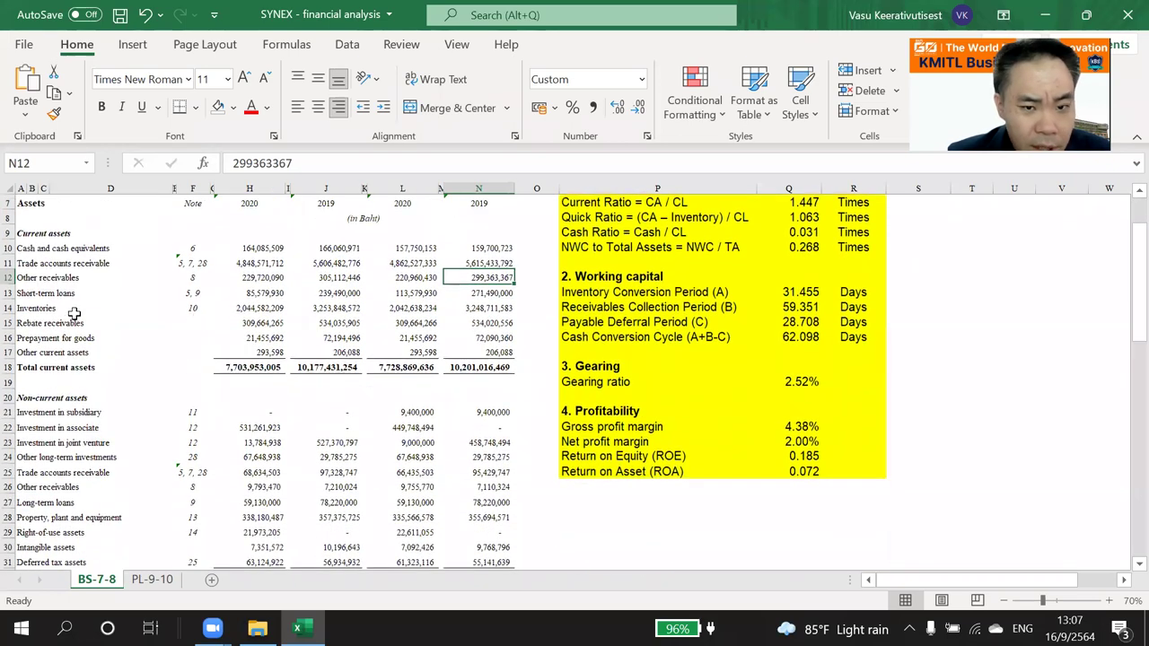
scroll(225, 323, "up", 1)
scroll(333, 334, "up", 3)
scroll(332, 334, "left", 3)
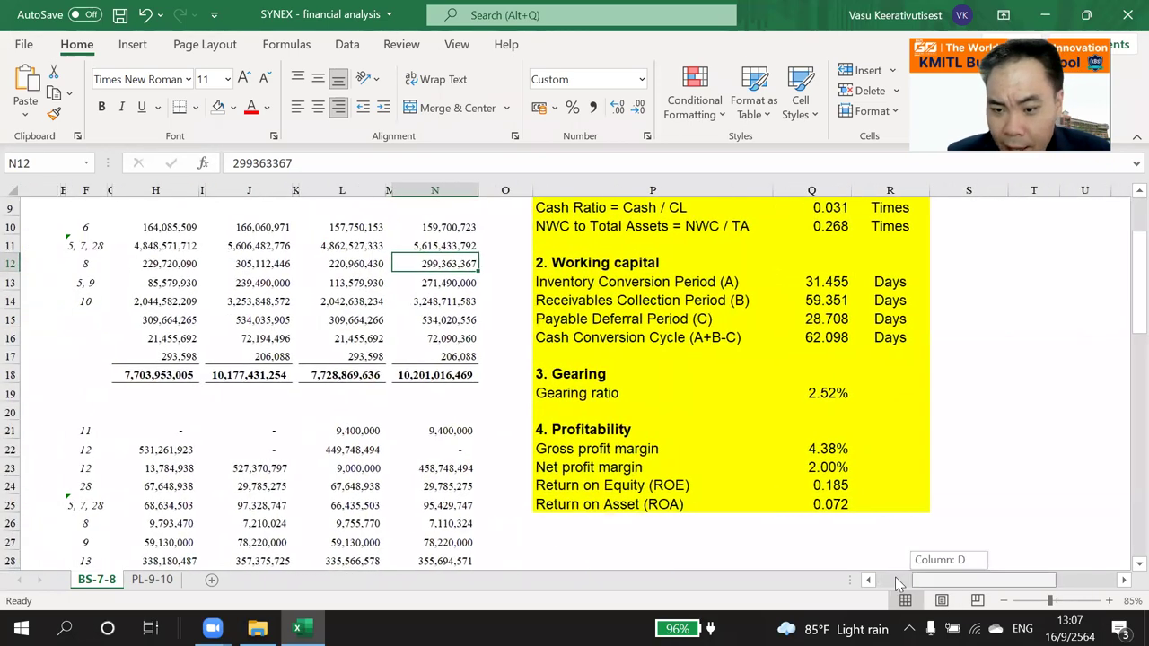
scroll(242, 362, "down", 13)
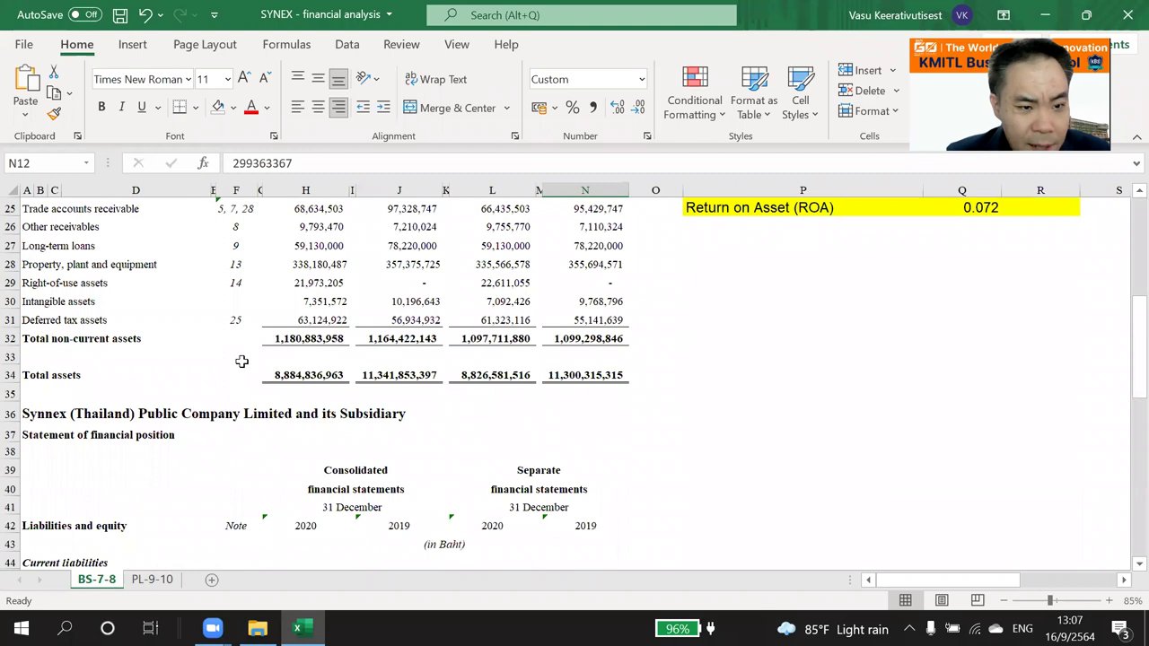
scroll(241, 362, "down", 2)
scroll(269, 373, "up", 15)
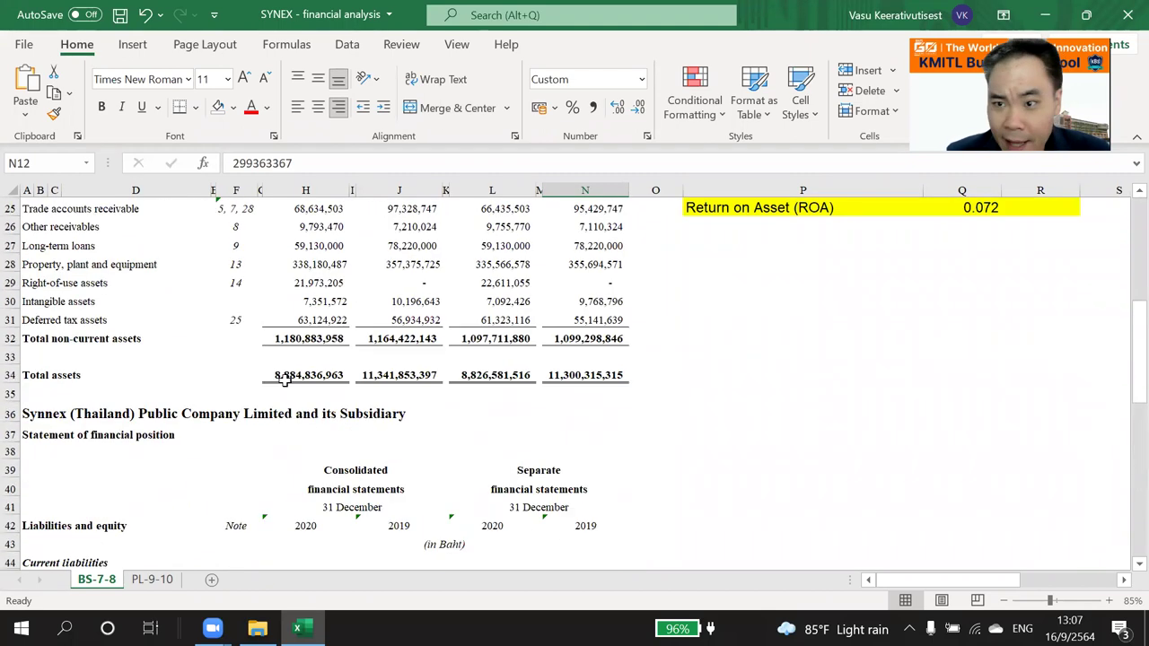
scroll(287, 380, "down", 2)
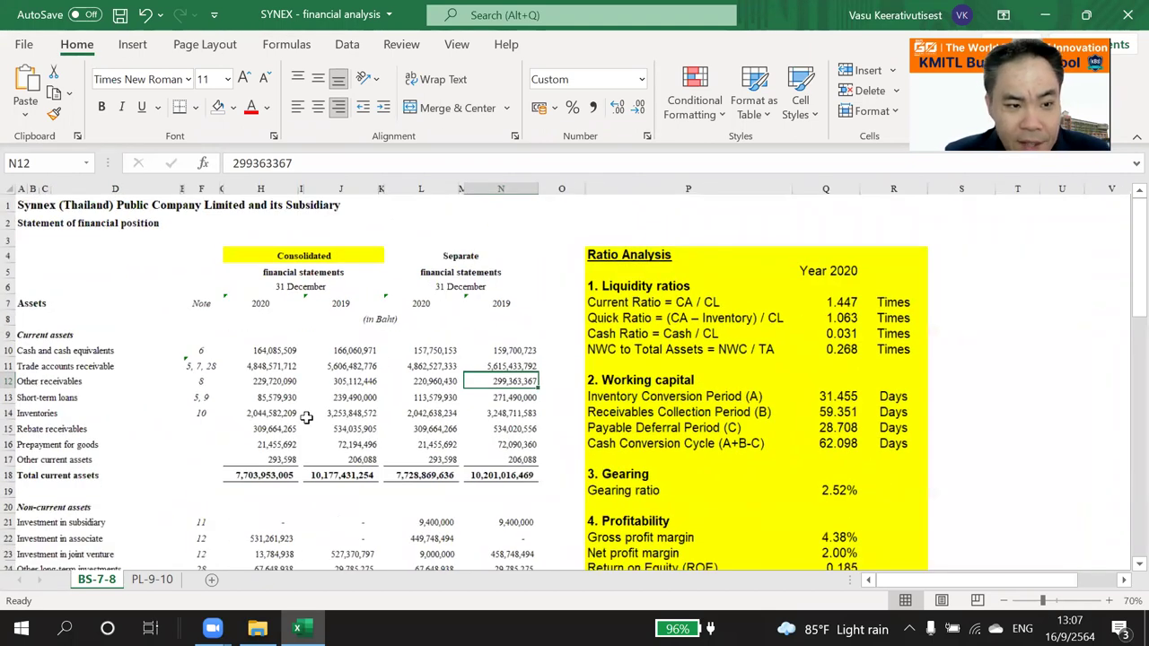
Review the Ratio Analysis sections for liquidity, working capital, gearing and profitability
left_click(585, 282)
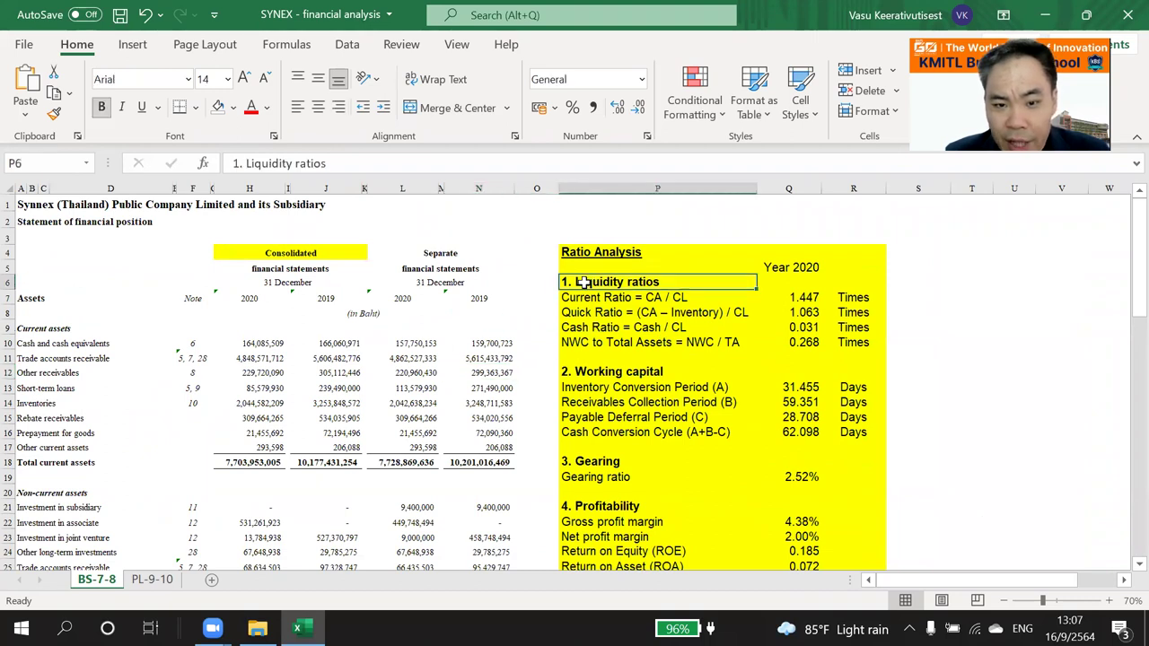
scroll(613, 300, "down", 1)
left_click(588, 323)
left_click(592, 413)
left_click(588, 456)
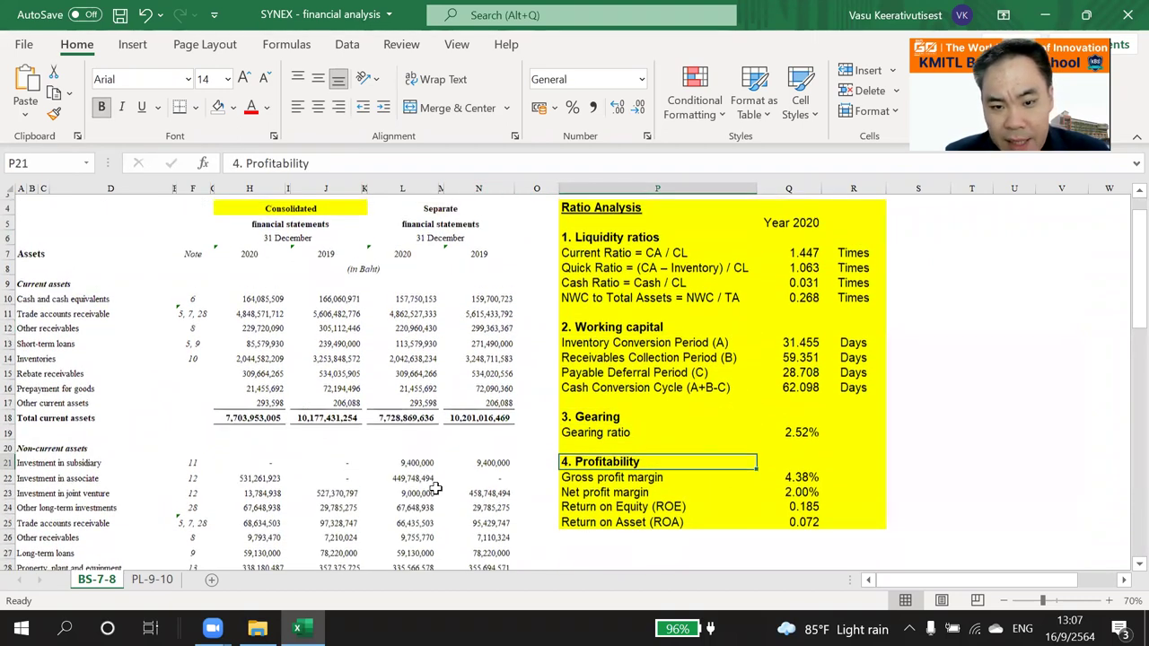
scroll(428, 485, "up", 1)
left_click(426, 480)
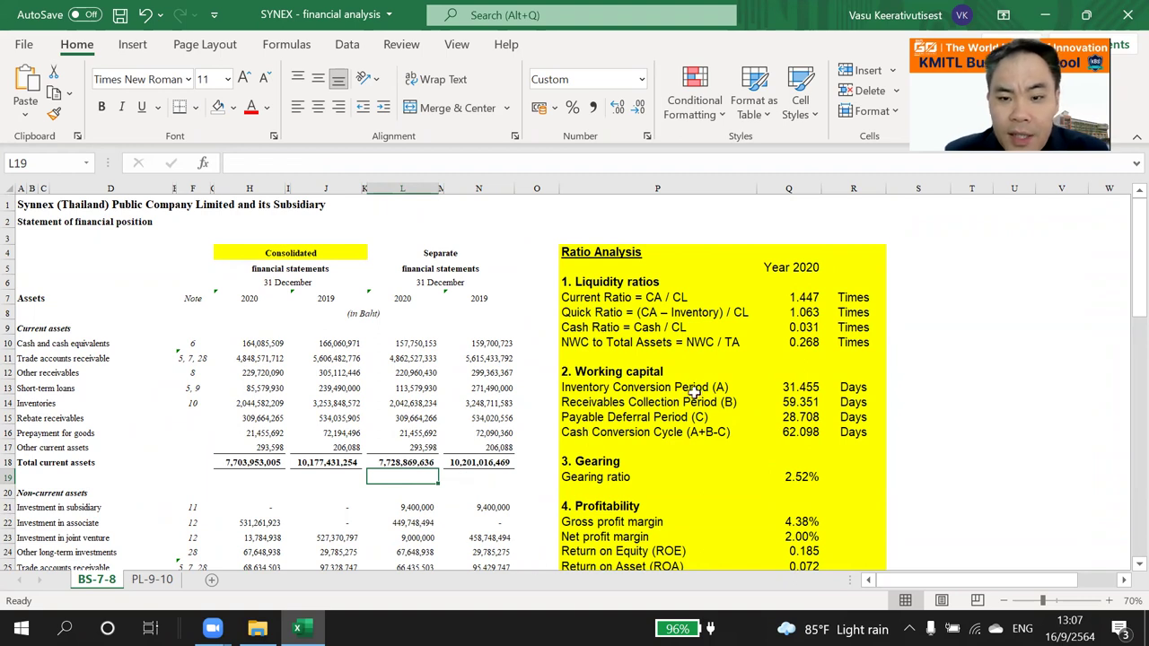
Inspect the Current Ratio formula in Q7 and trace its references to total current assets and total current liabilities
double_click(802, 297)
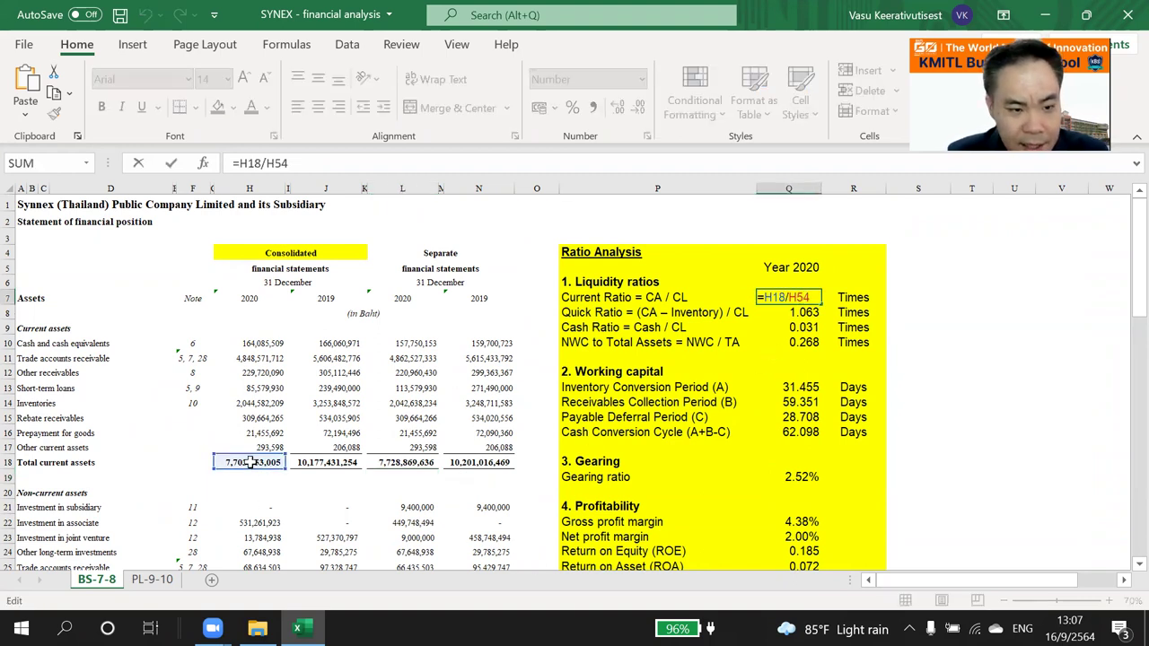
scroll(251, 462, "down", 12)
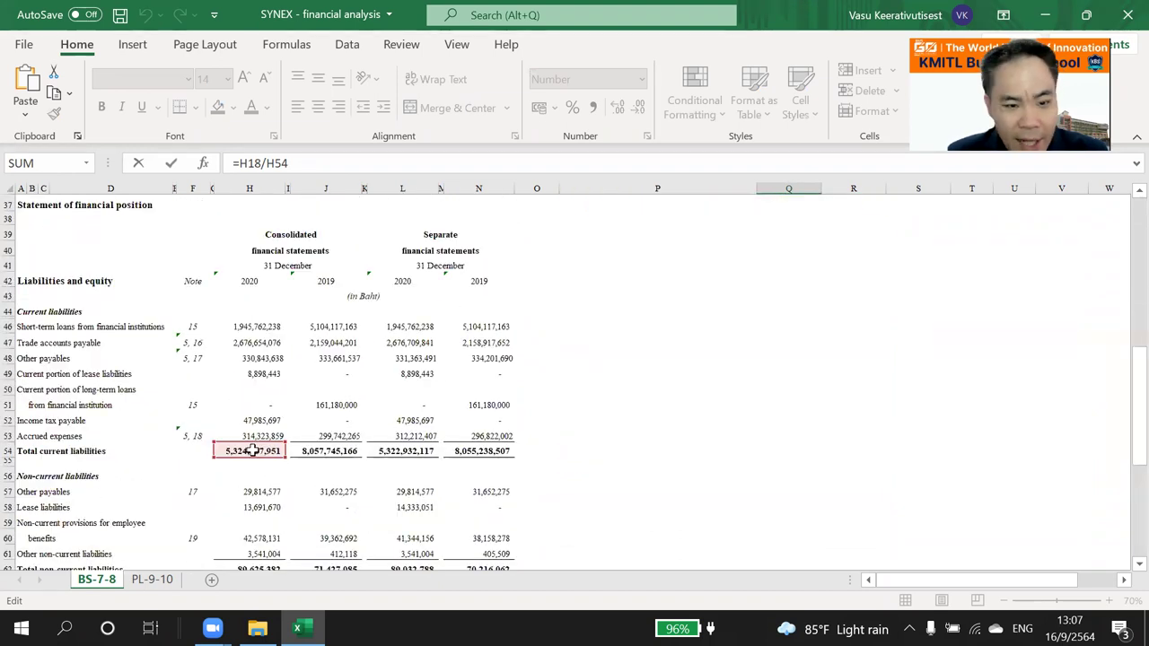
scroll(253, 451, "up", 12)
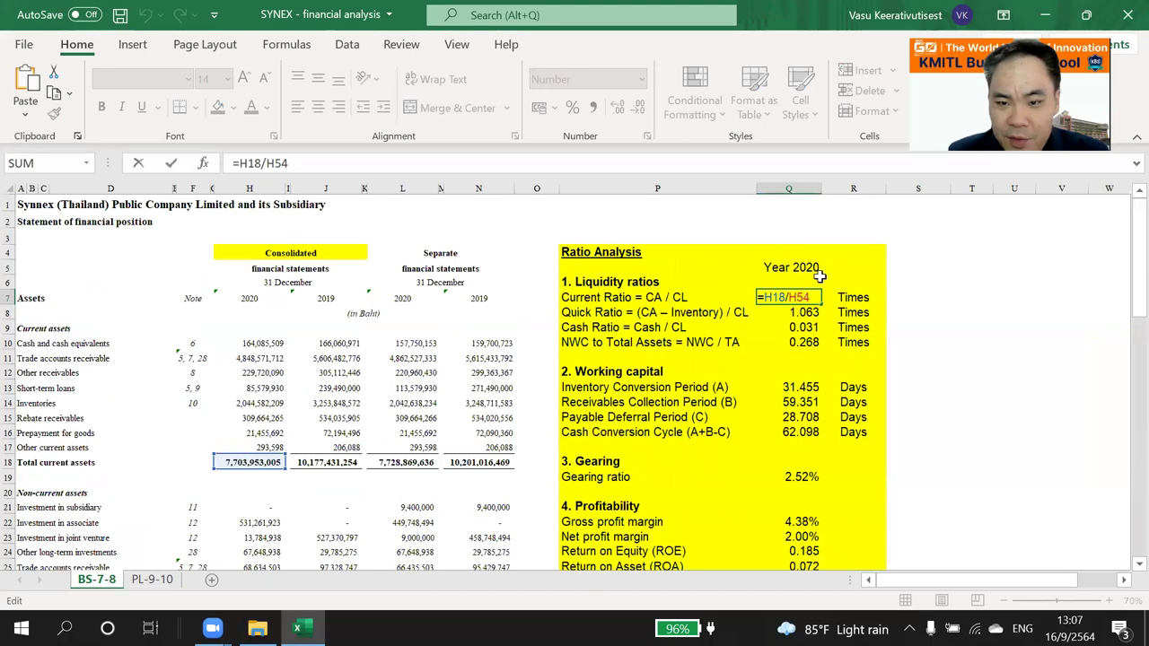
key("Return")
left_click(797, 297)
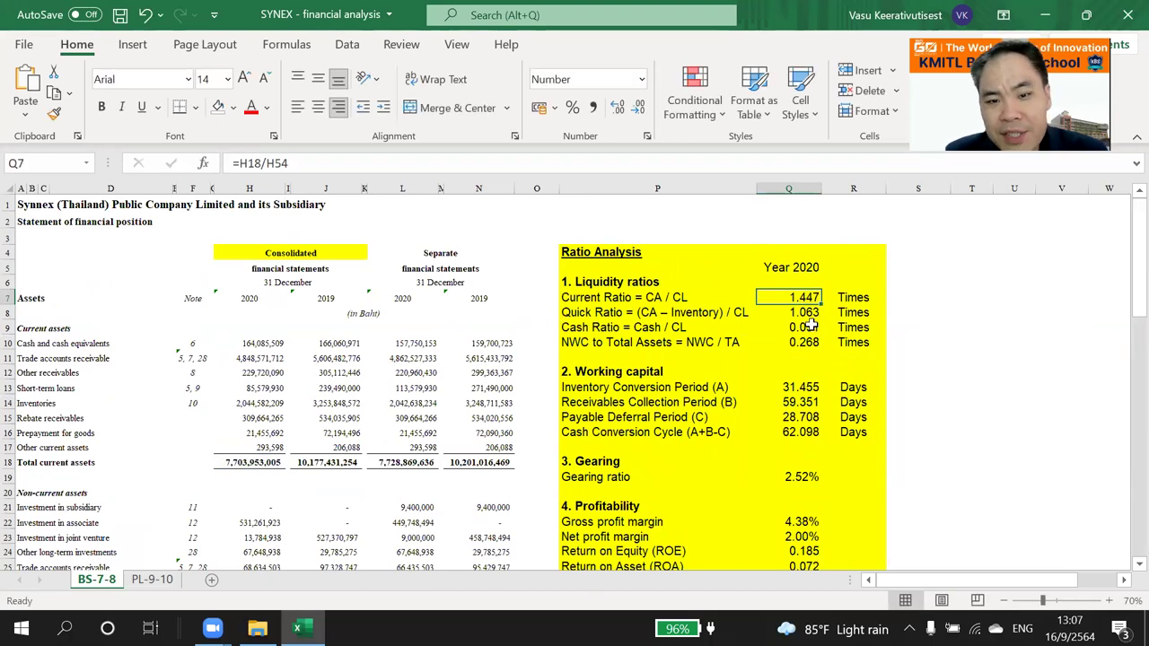
Inspect the Quick Ratio formula in Q8 and trace its references in the balance sheet, leaving the formula unedited
double_click(800, 312)
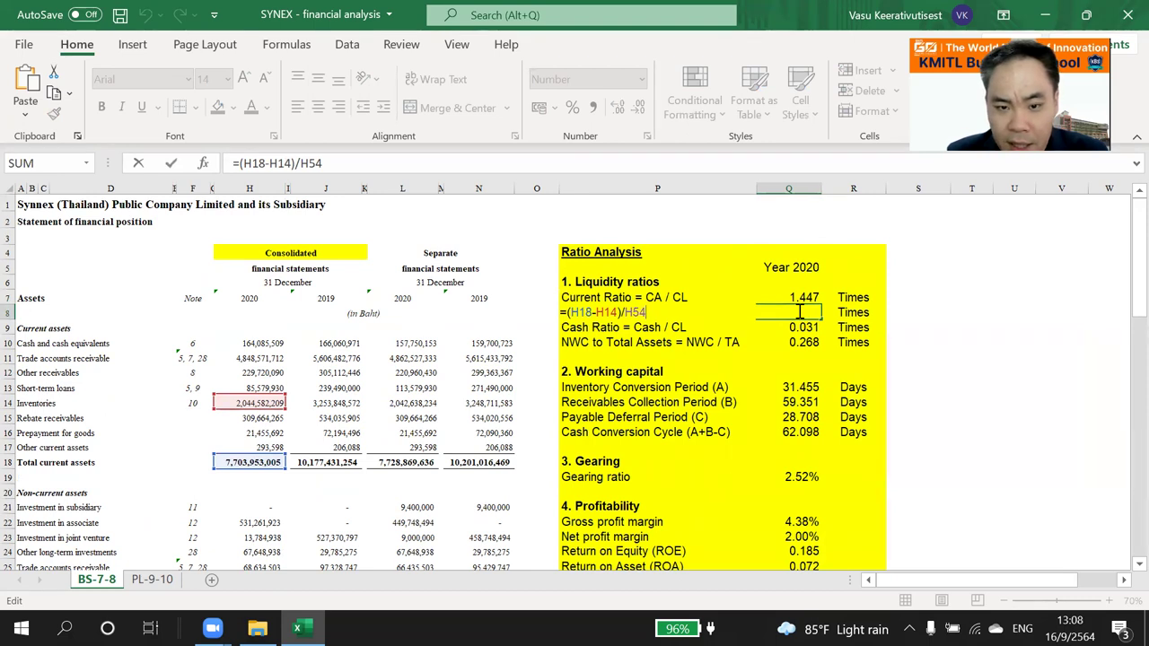
scroll(489, 341, "down", 12)
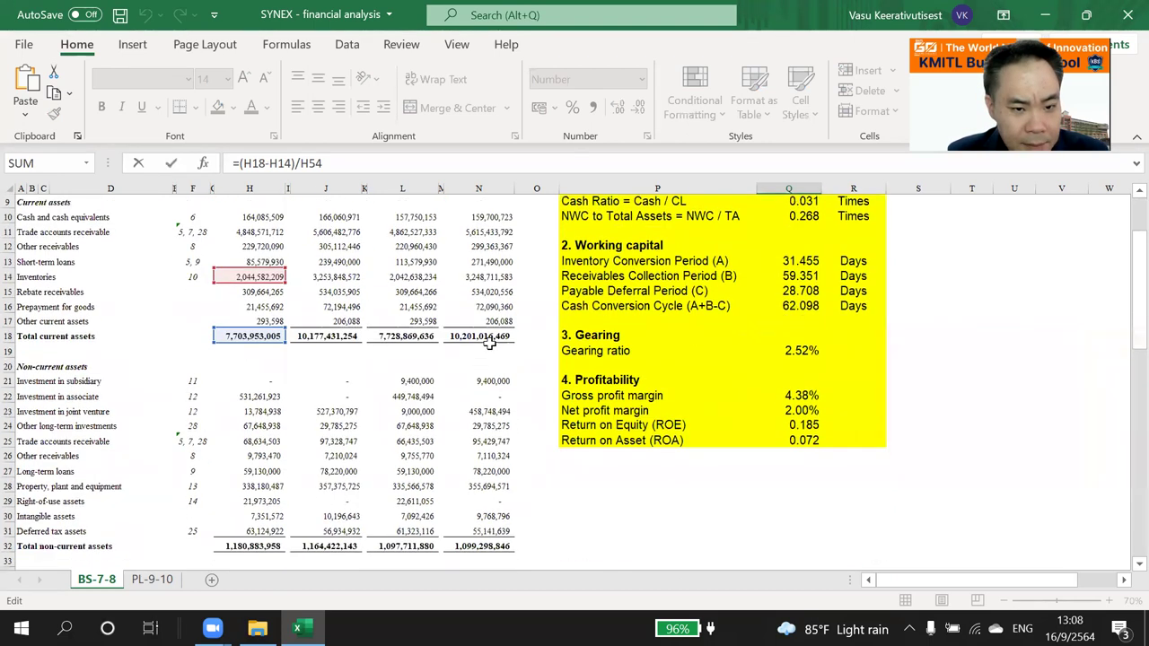
scroll(628, 341, "up", 12)
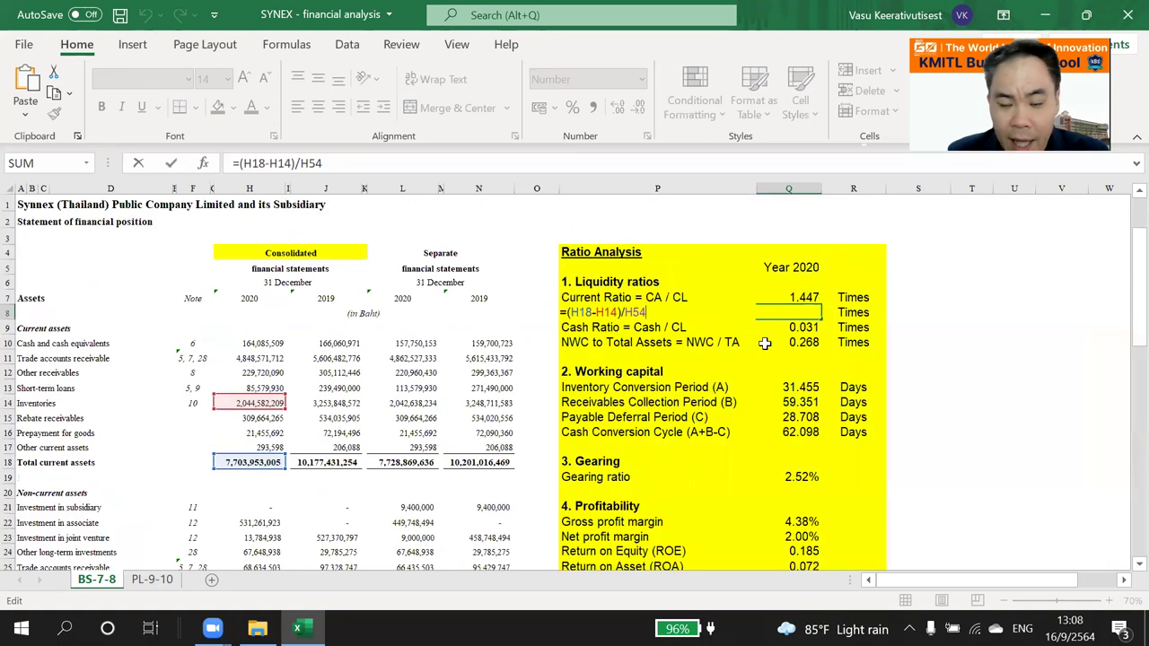
key("Escape")
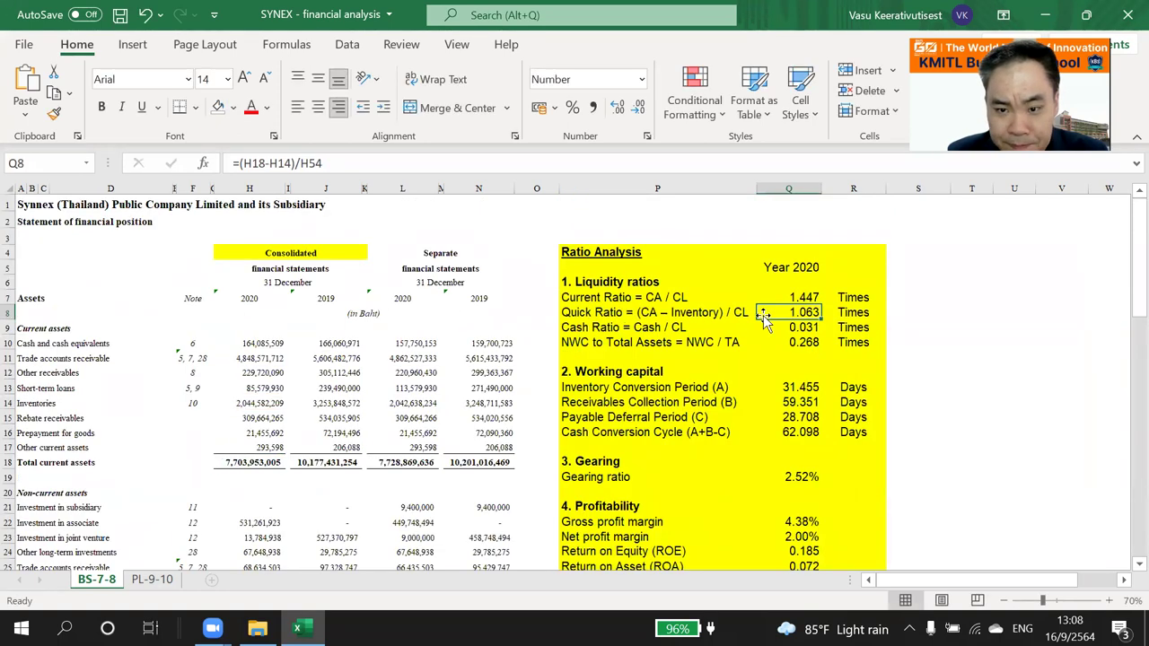
Inspect the Cash Ratio formula in Q9 and trace its references to cash and total current liabilities
double_click(808, 327)
scroll(284, 350, "down", 14)
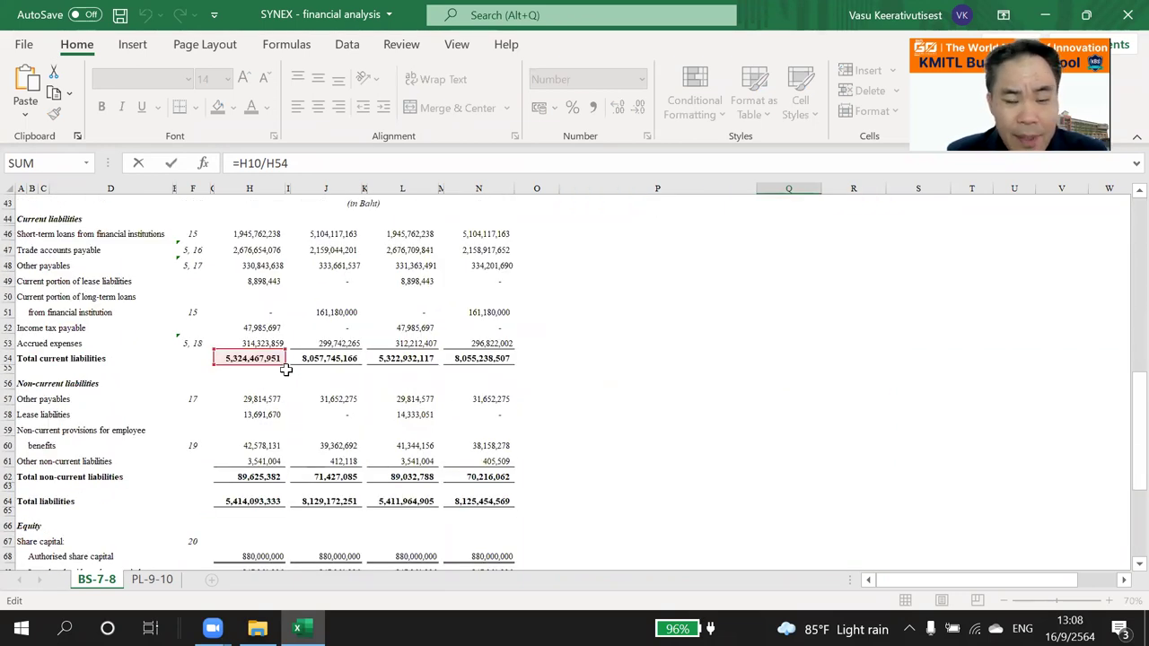
key("Escape")
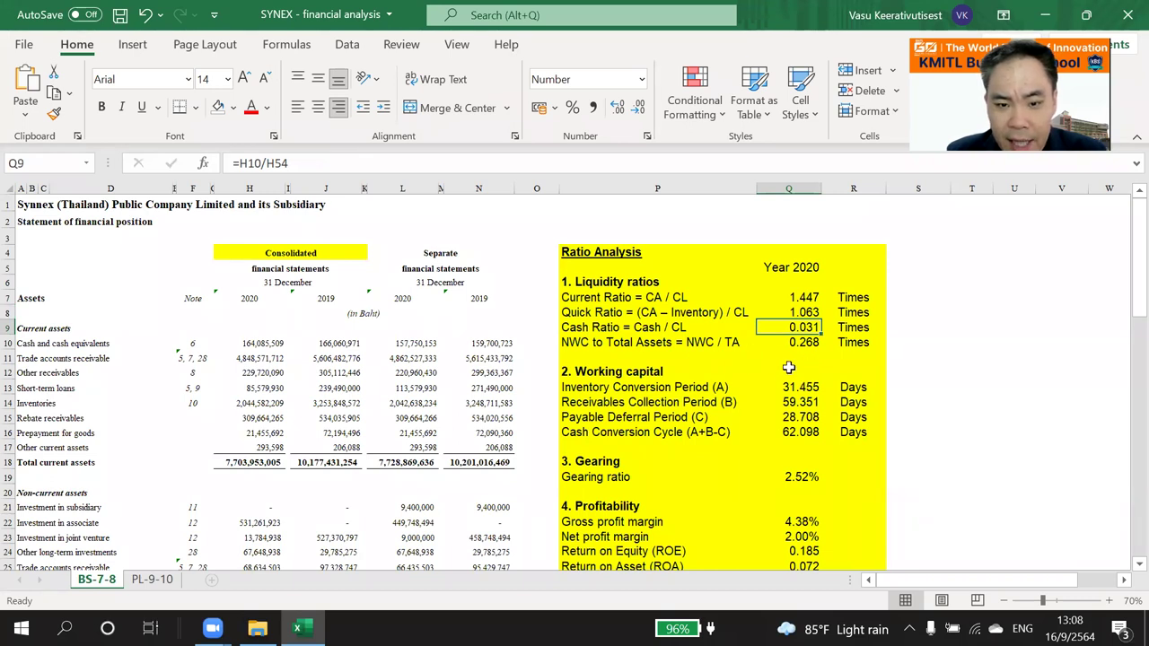
Inspect the NWC to Total Assets formula in Q10 and trace its references to current assets, current liabilities and total assets
double_click(797, 342)
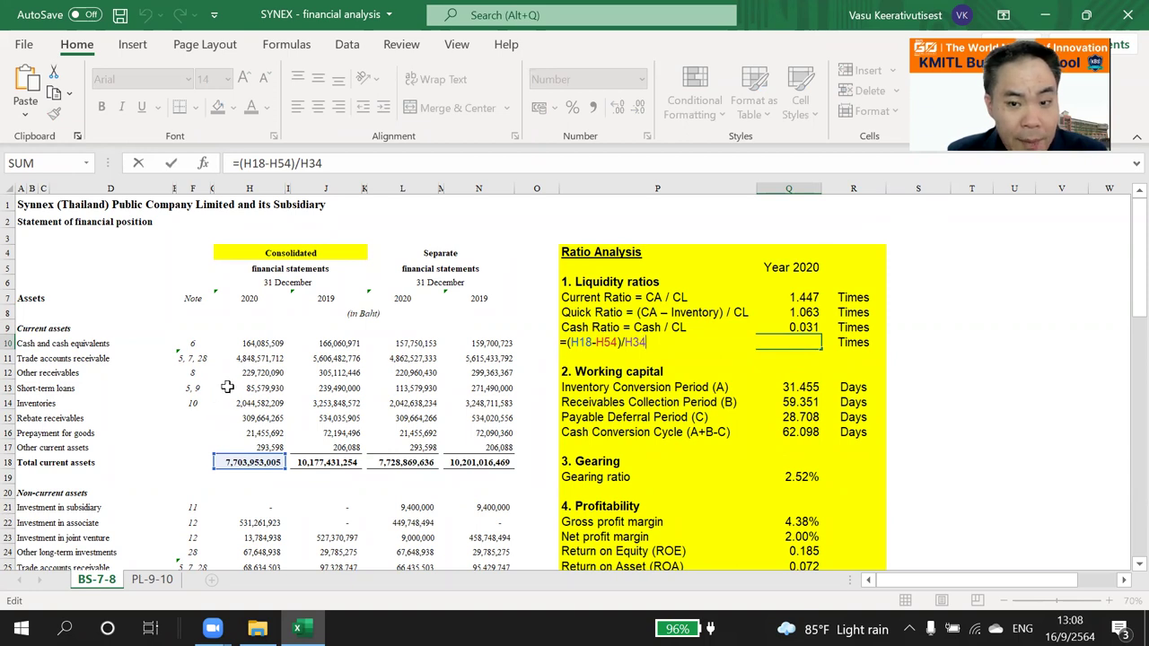
scroll(229, 395, "down", 1)
scroll(249, 405, "down", 11)
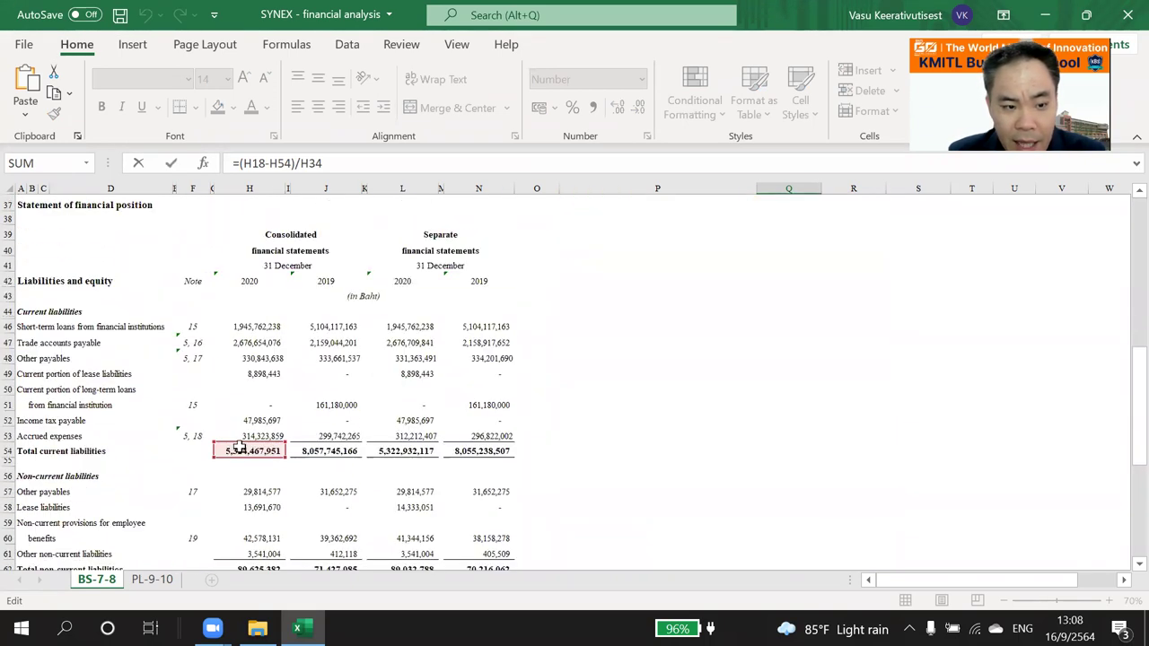
scroll(247, 422, "up", 4)
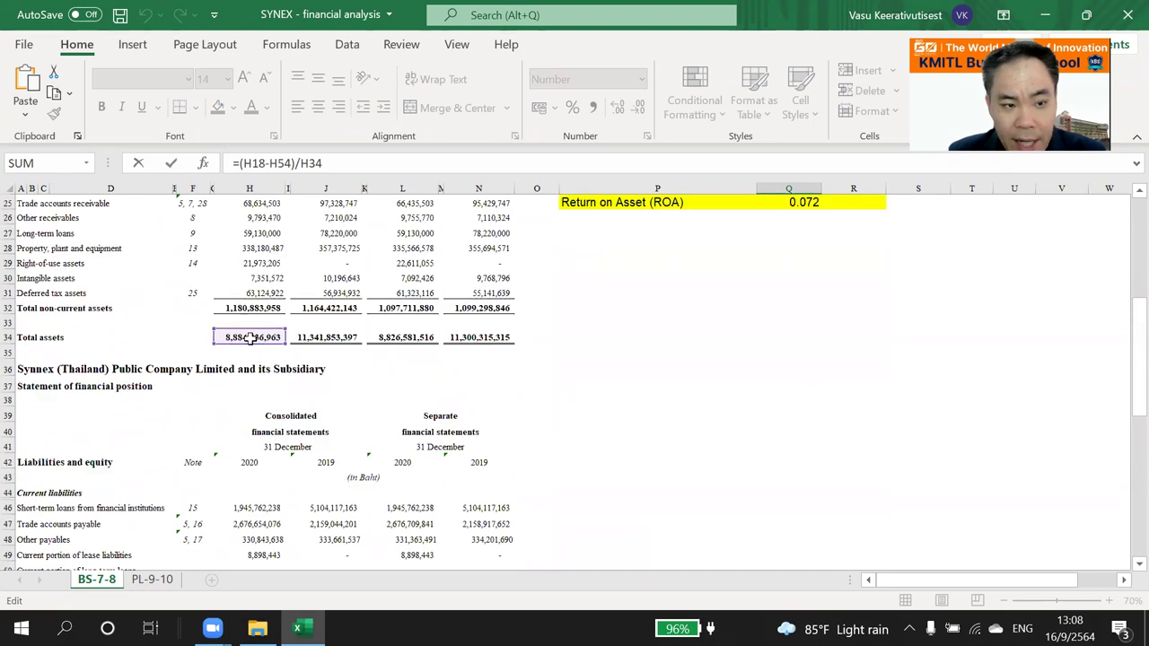
key("ctrl+Return")
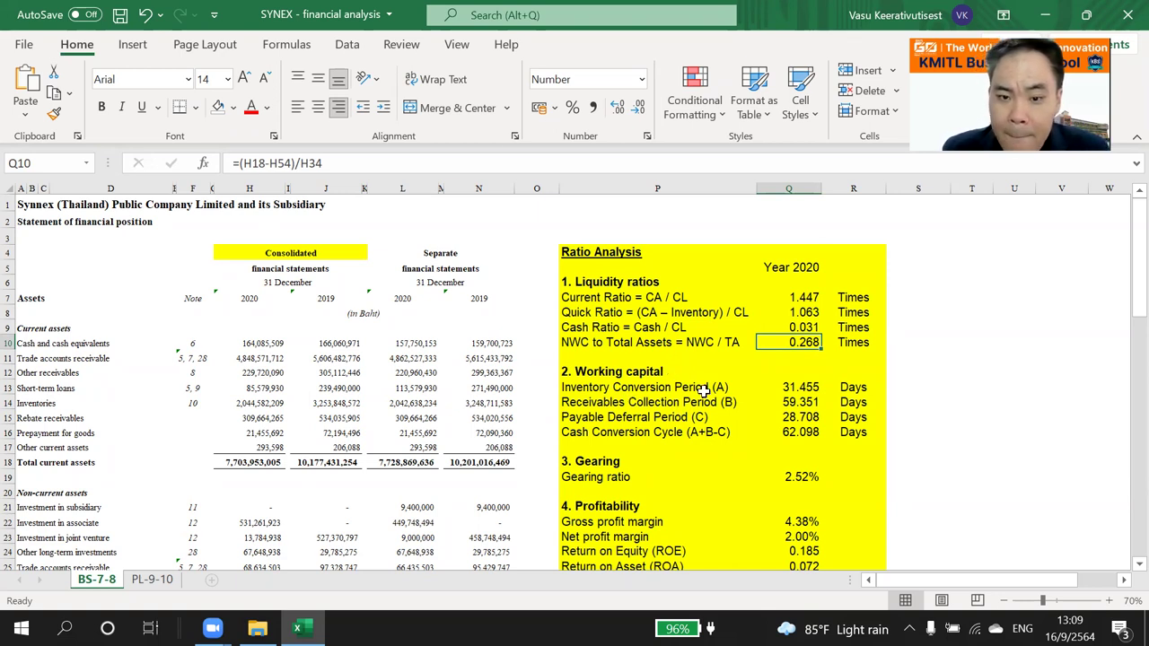
Inspect the Inventory Conversion Period formula in Q13 and trace its reference to 2020 consolidated total costs in C15 of sheet PL-9-10
double_click(801, 387)
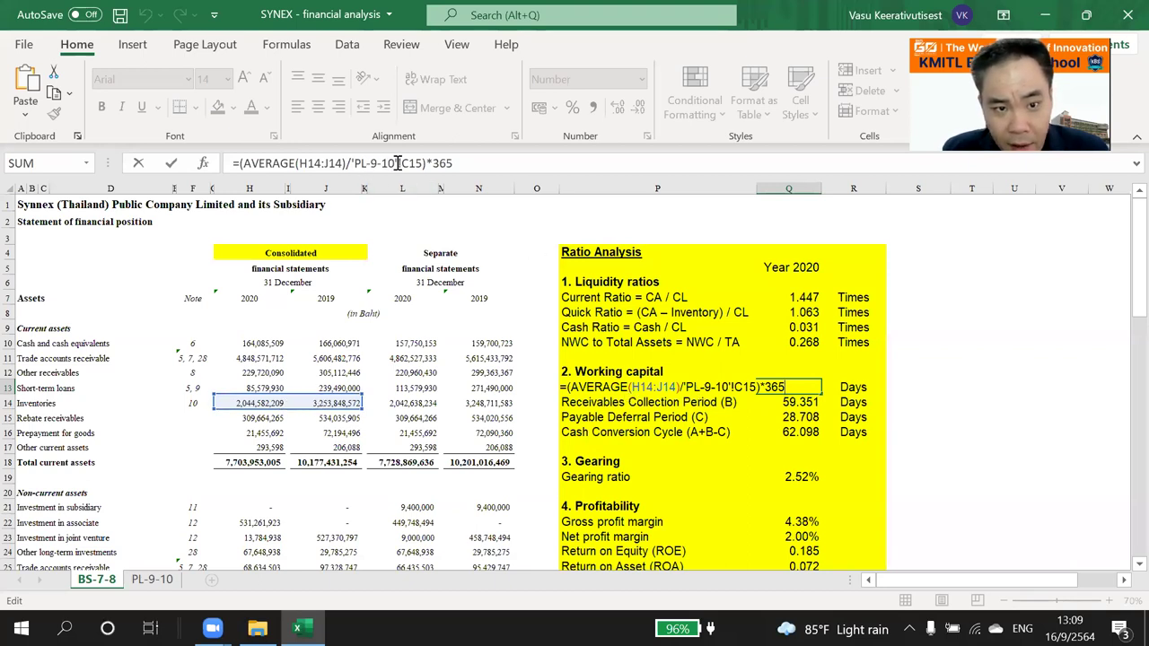
key("Return")
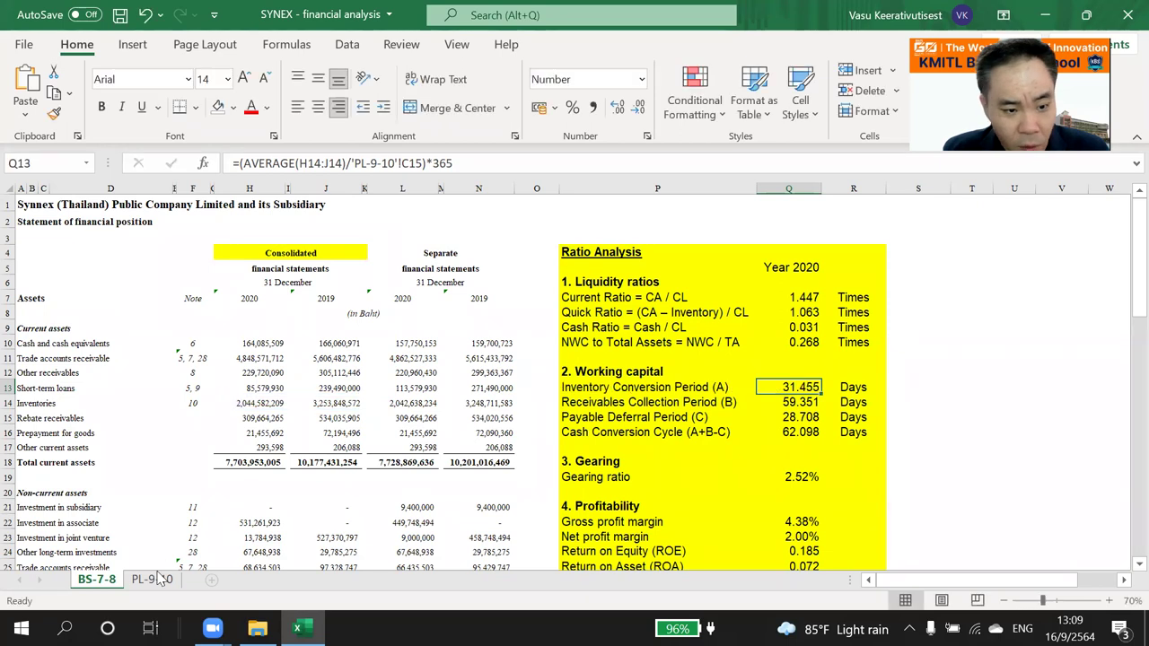
left_click(152, 579)
left_click(323, 191)
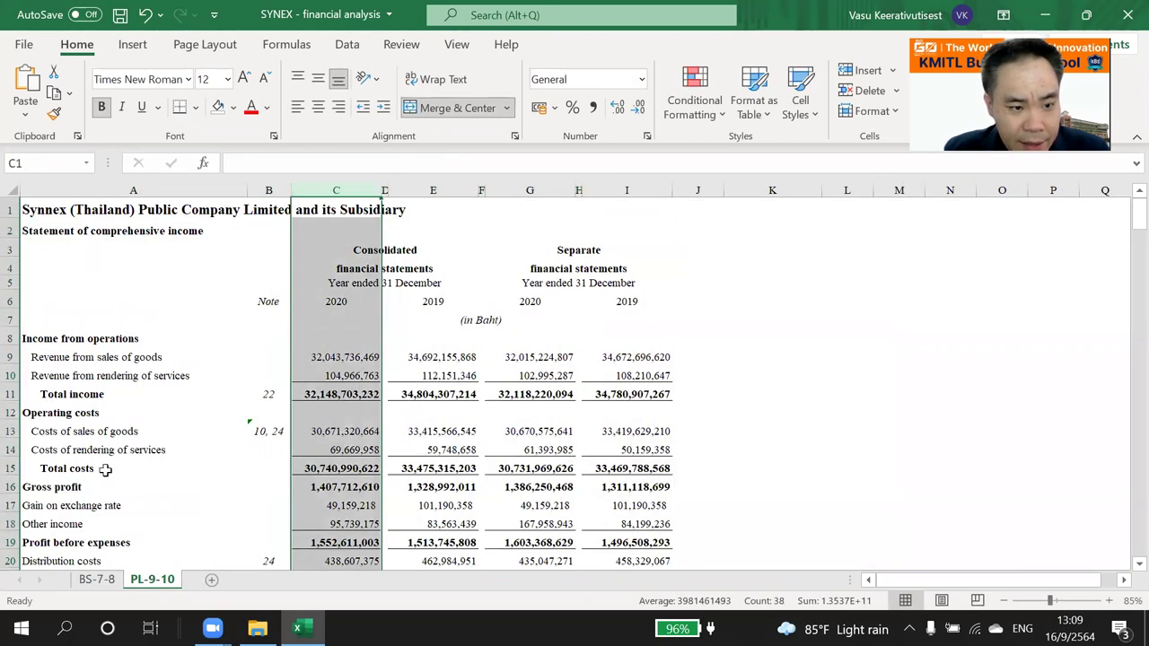
left_click(341, 467)
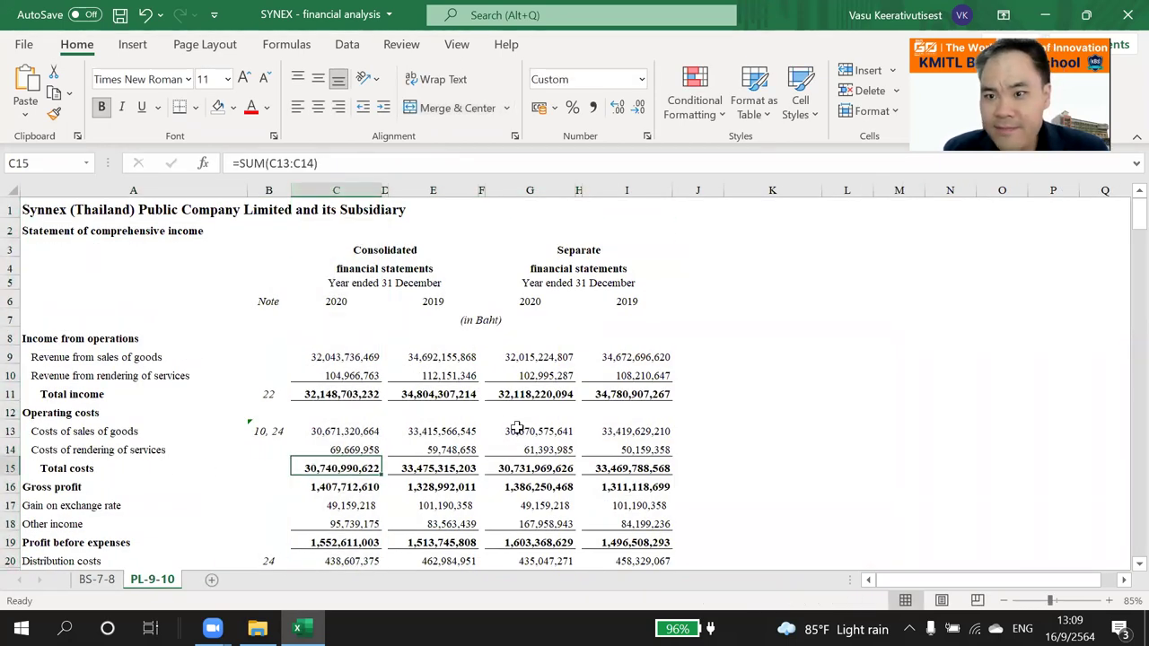
left_click(96, 579)
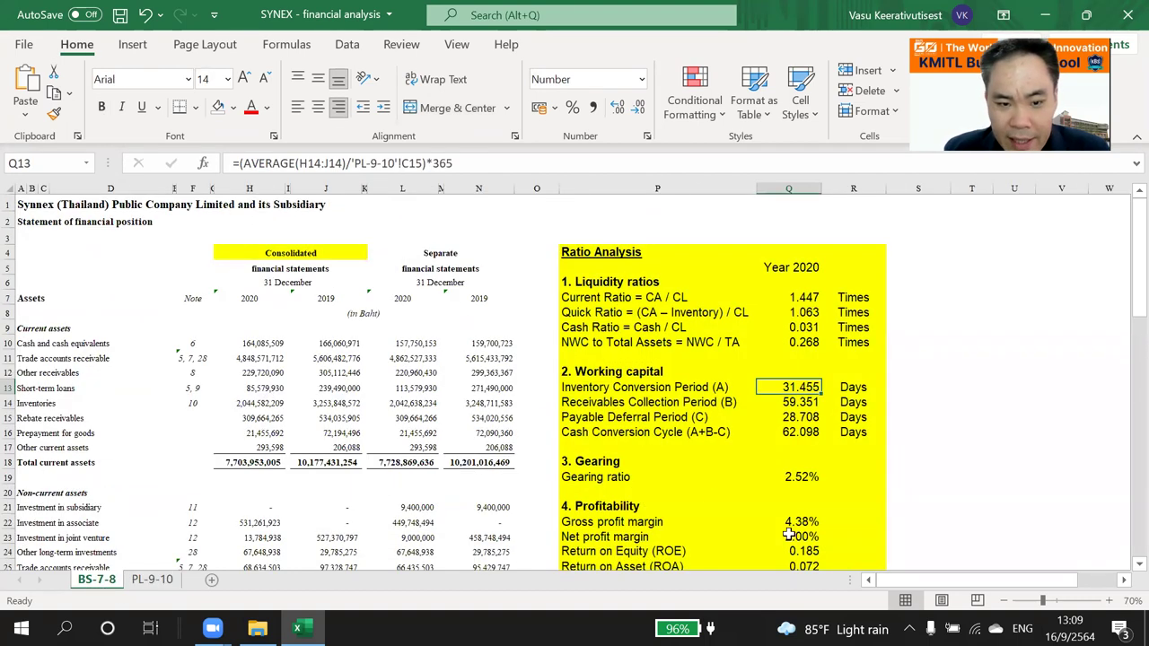
double_click(779, 387)
key("Escape")
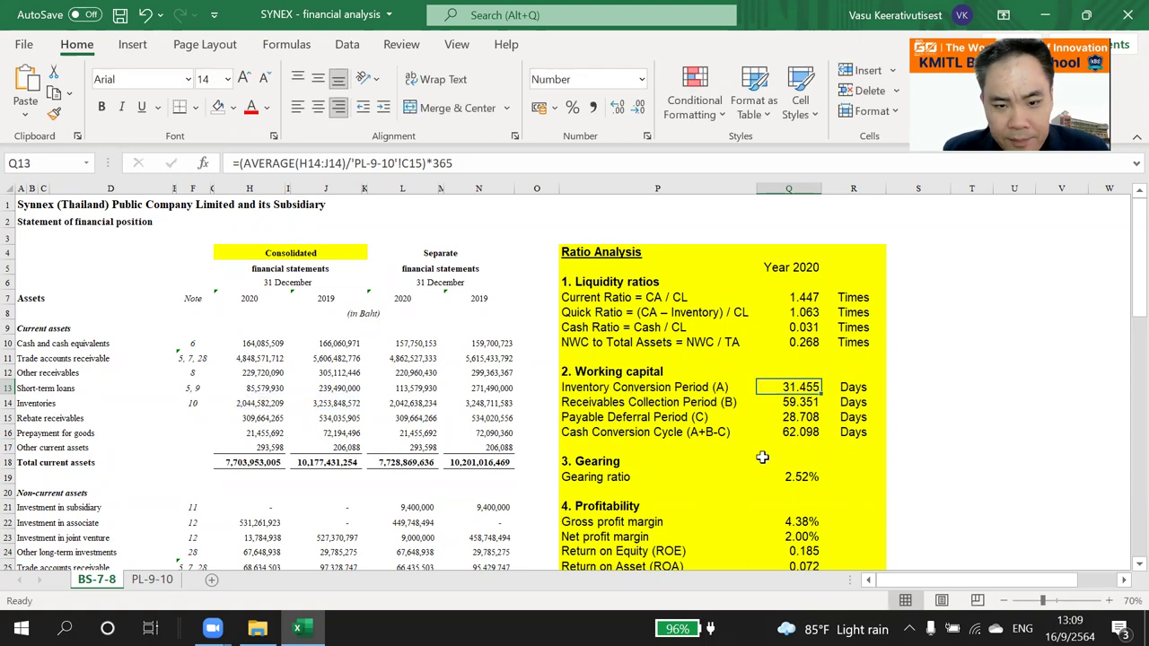
Inspect the formulas for Receivables Collection Period, Payable Deferral Period and Cash Conversion Cycle in Q14:Q16, leaving them unedited
double_click(785, 402)
key("Escape")
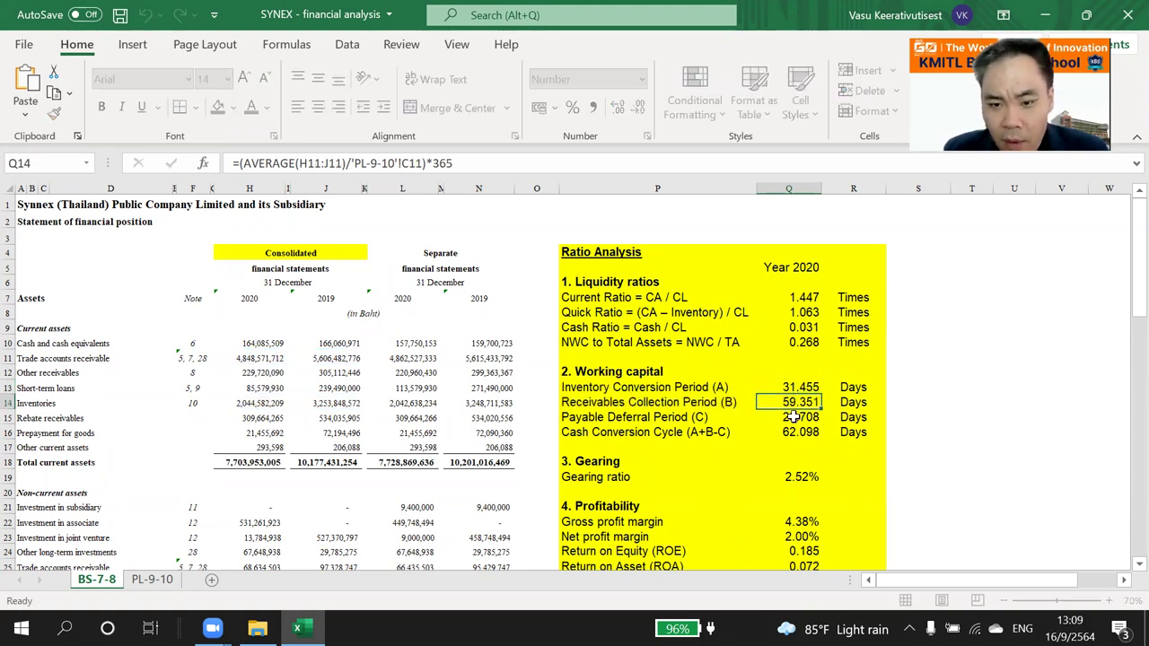
double_click(794, 416)
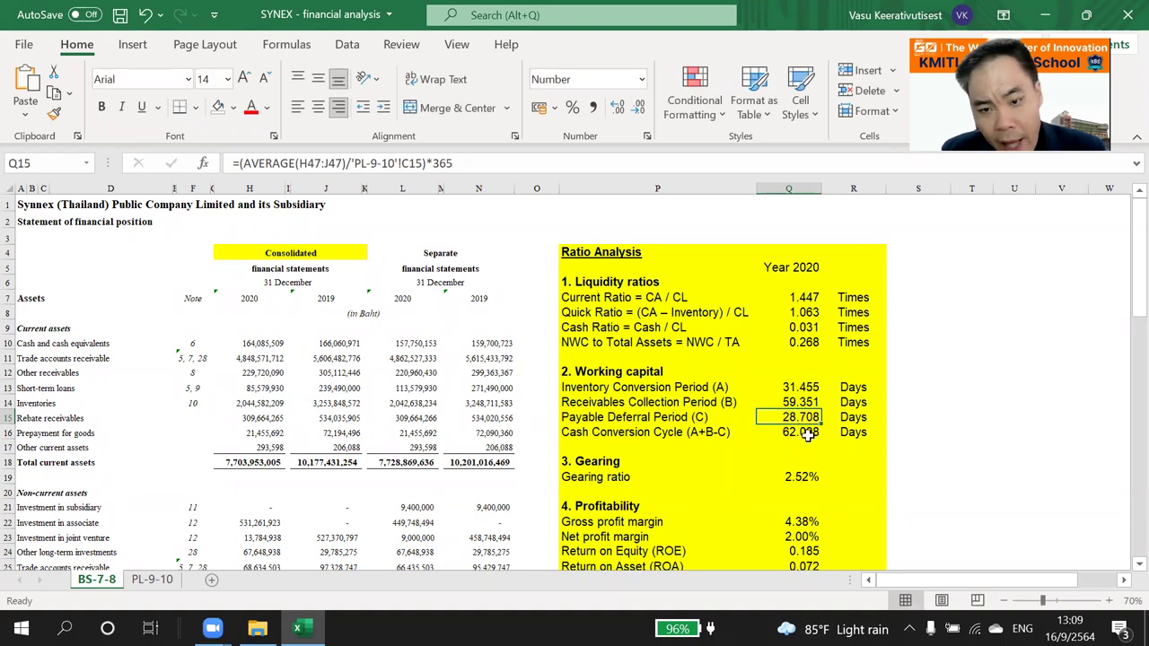
double_click(795, 432)
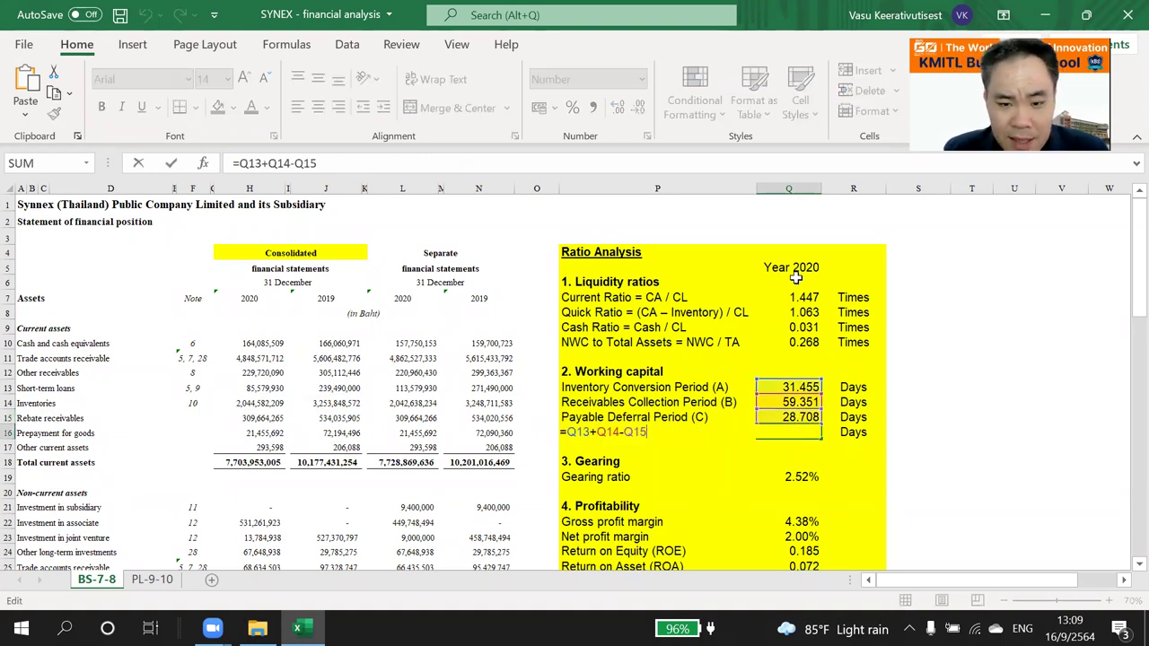
key("Escape")
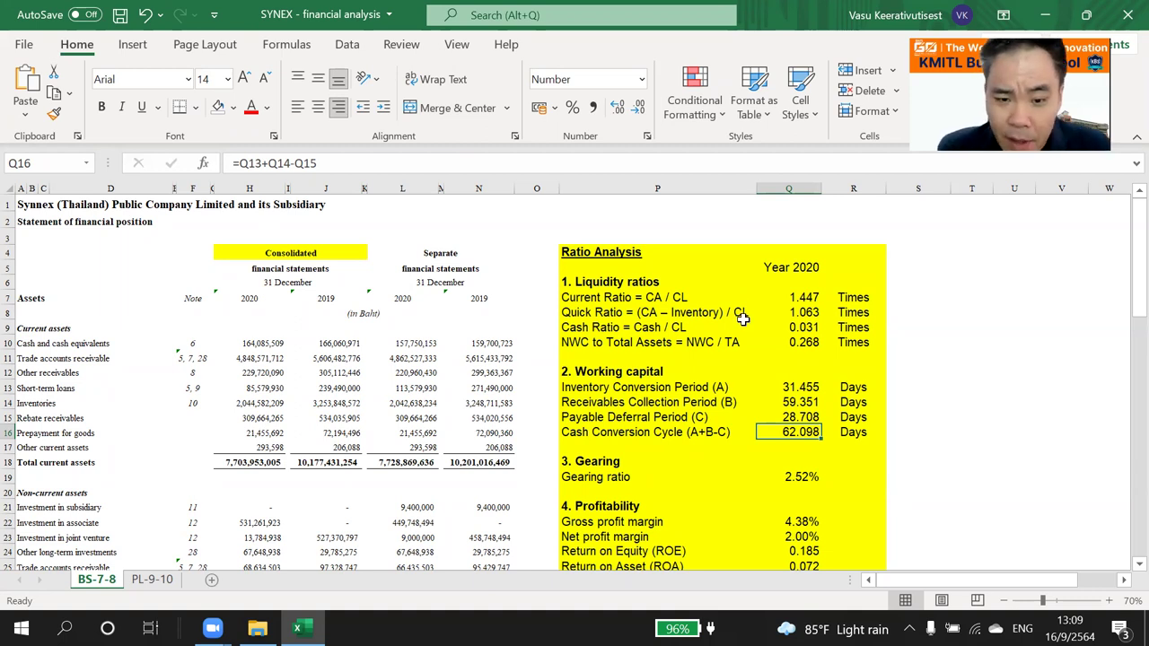
Inspect the Gearing ratio formula in Q19 and trace its references to total non-current liabilities and total equity
double_click(798, 476)
scroll(215, 383, "down", 9)
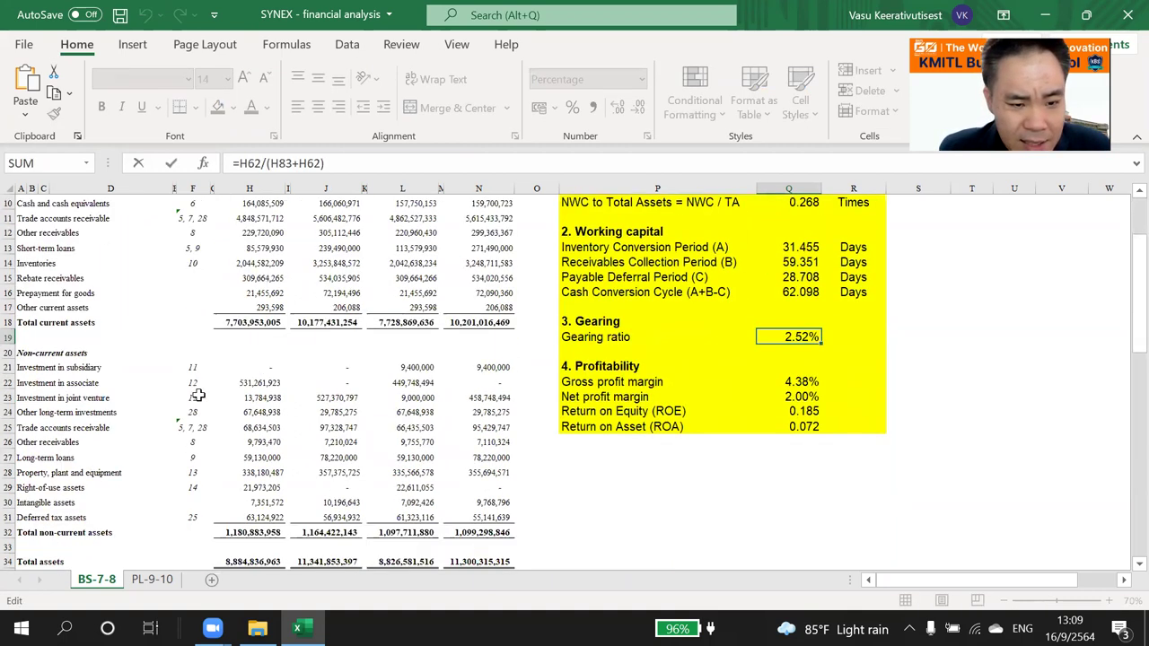
scroll(214, 383, "down", 7)
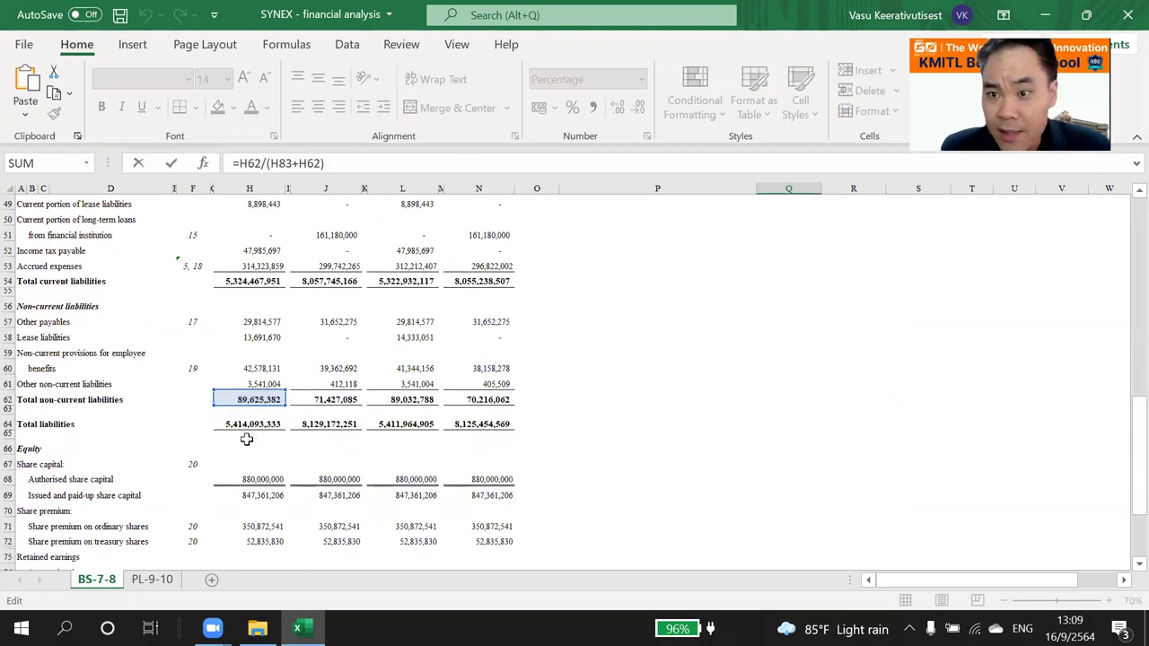
scroll(251, 370, "down", 4)
scroll(263, 368, "up", 2)
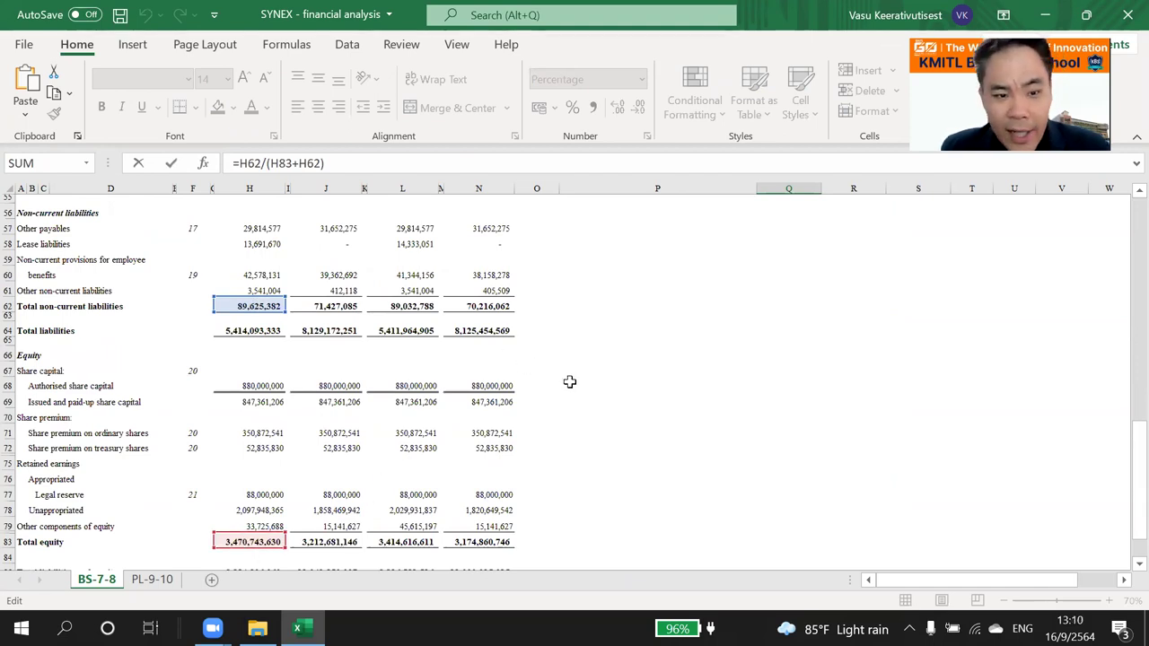
scroll(569, 382, "up", 15)
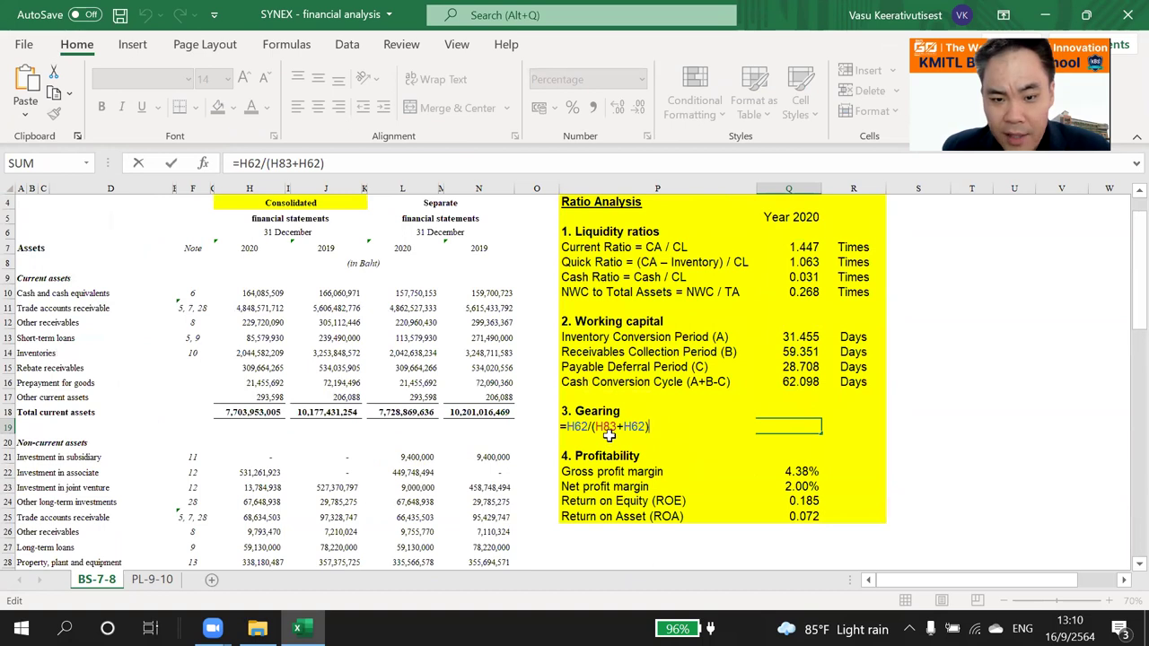
key("ctrl+Return")
scroll(698, 384, "up", 1)
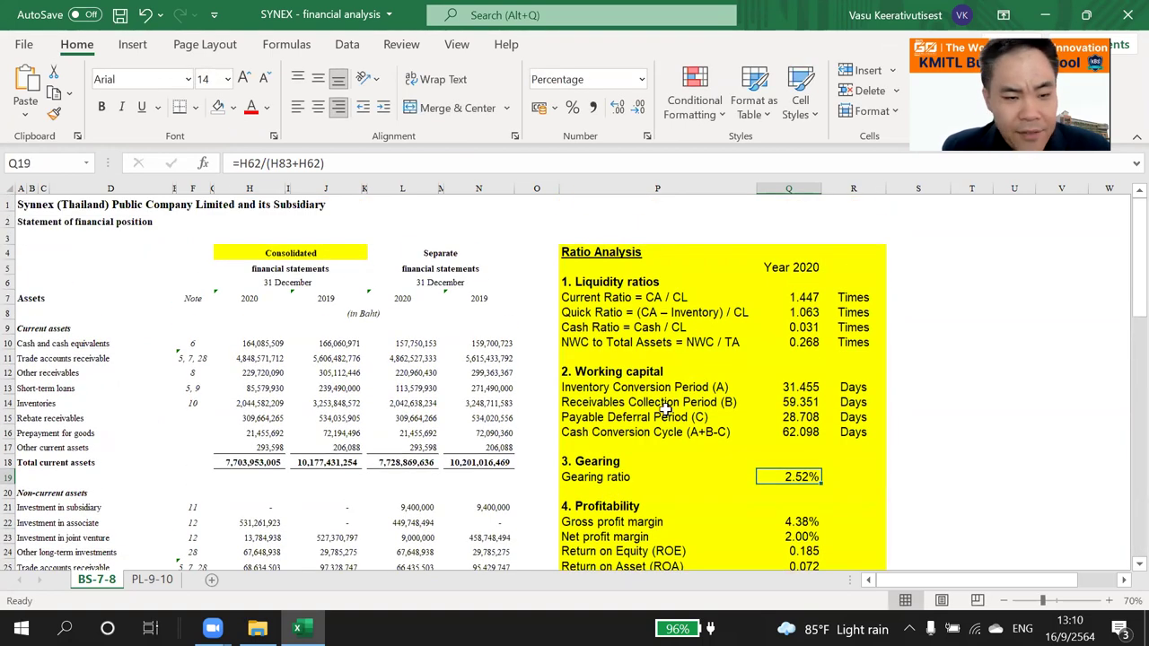
Review the profitability ratios in Q22:Q25 and inspect the Gross profit margin formula in Q22
scroll(655, 380, "down", 2)
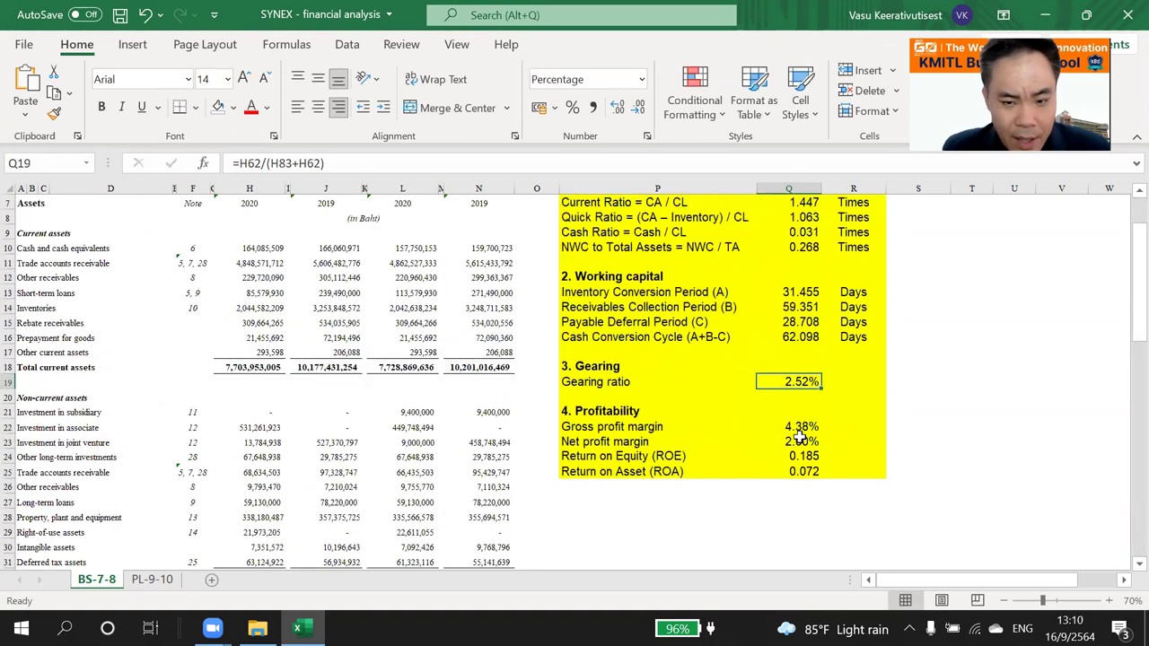
left_click(791, 428)
left_click_drag(791, 429, 788, 468)
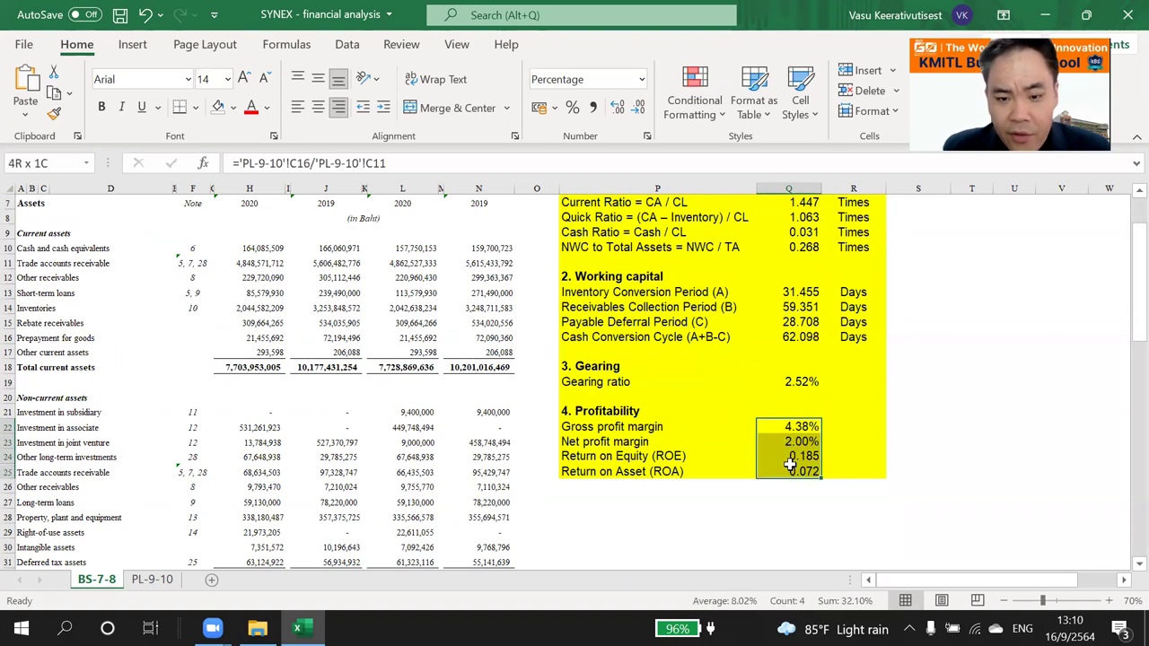
left_click(748, 530)
double_click(796, 426)
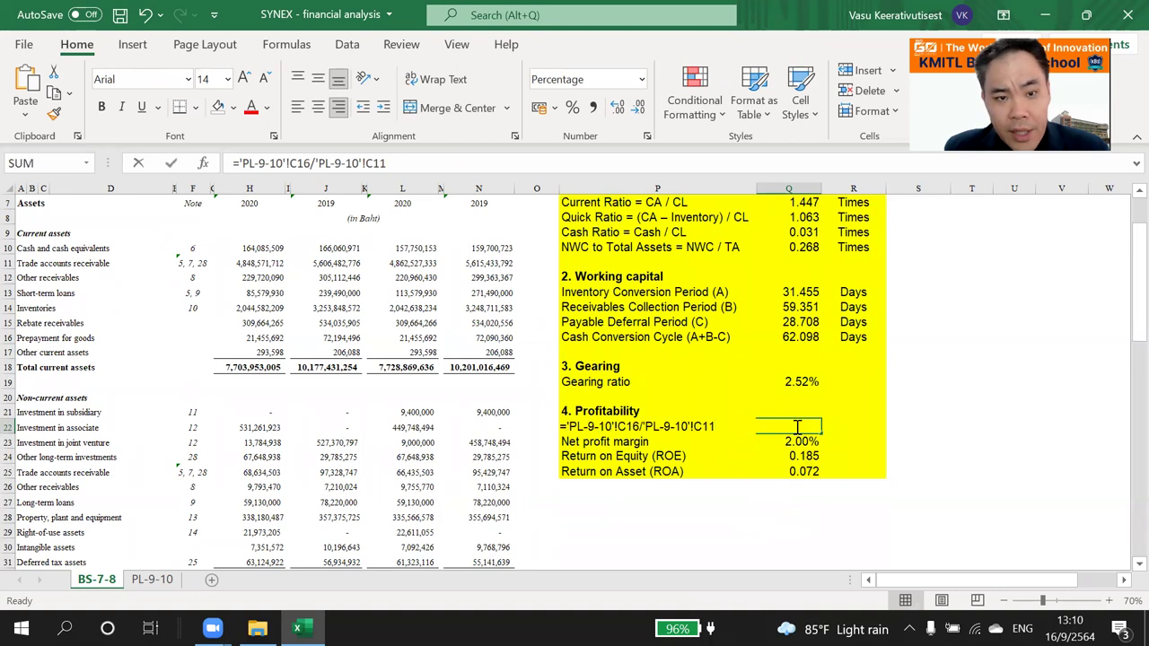
left_click(712, 511)
scroll(658, 359, "up", 2)
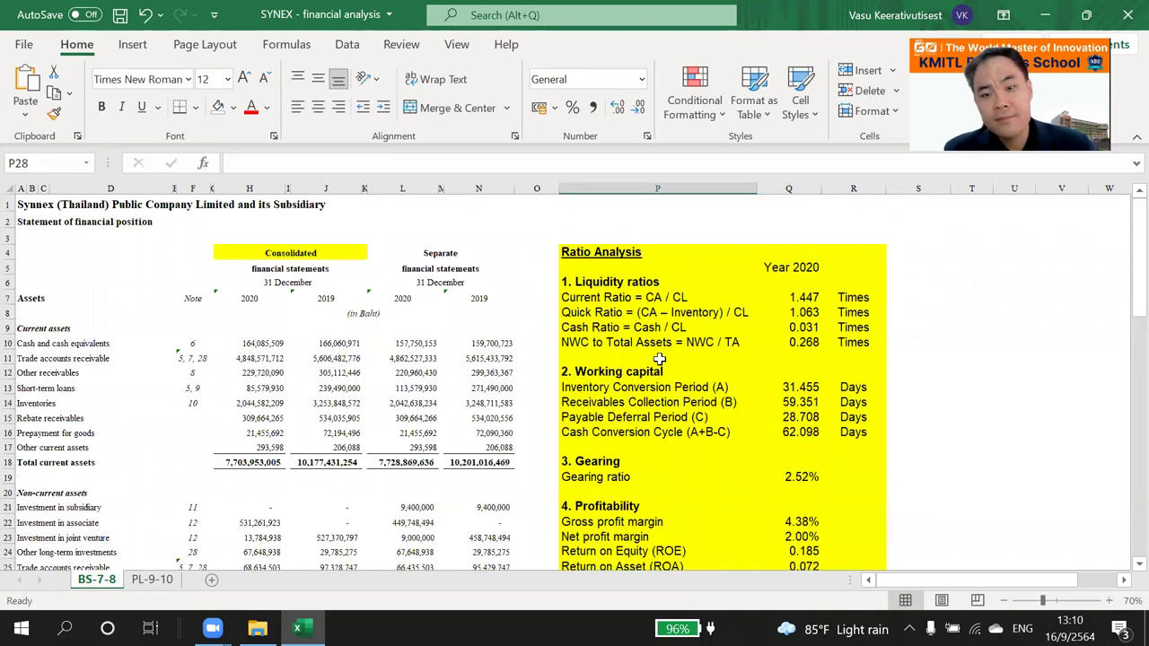
scroll(654, 355, "down", 1)
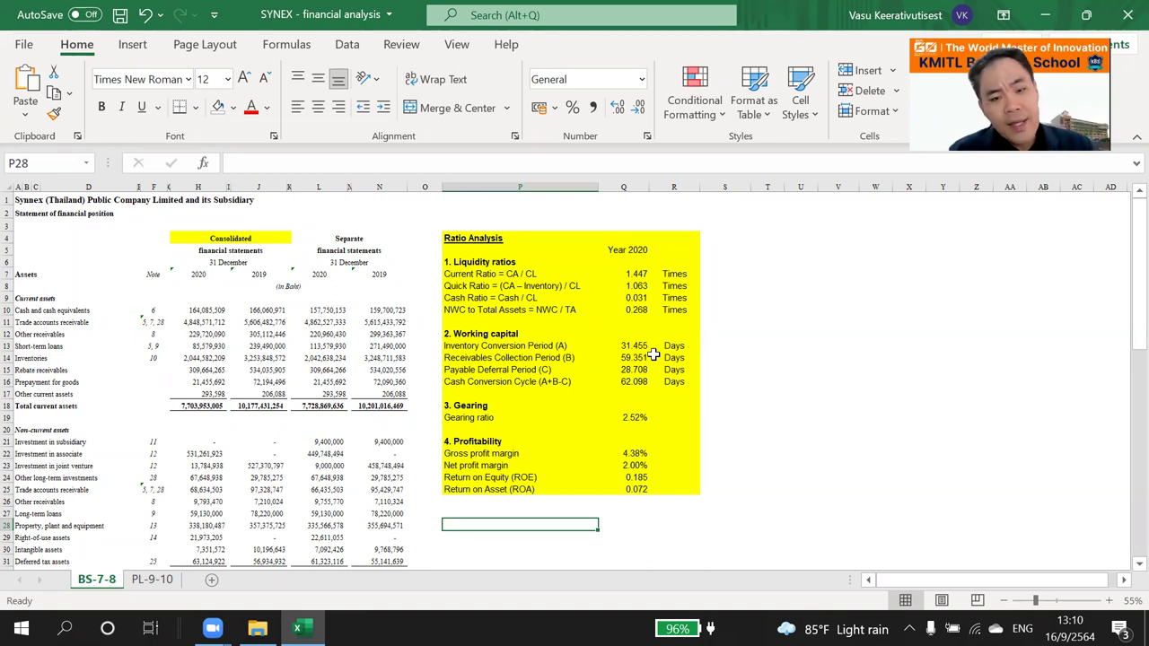
scroll(637, 357, "up", 1, "ctrl")
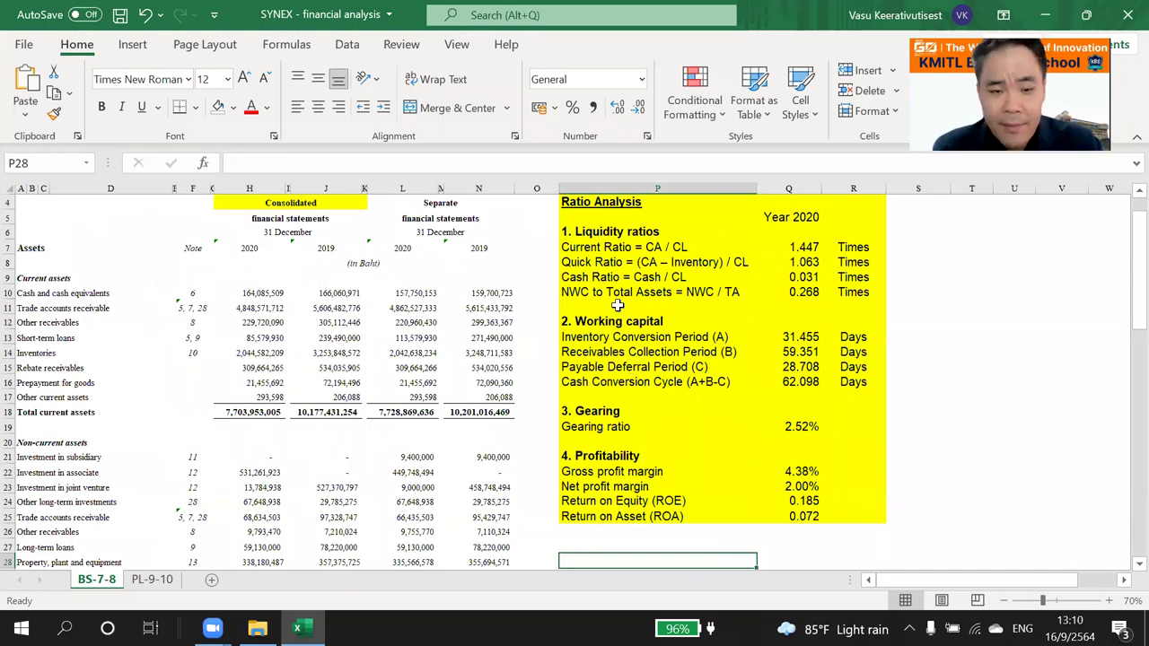
scroll(592, 303, "up", 1)
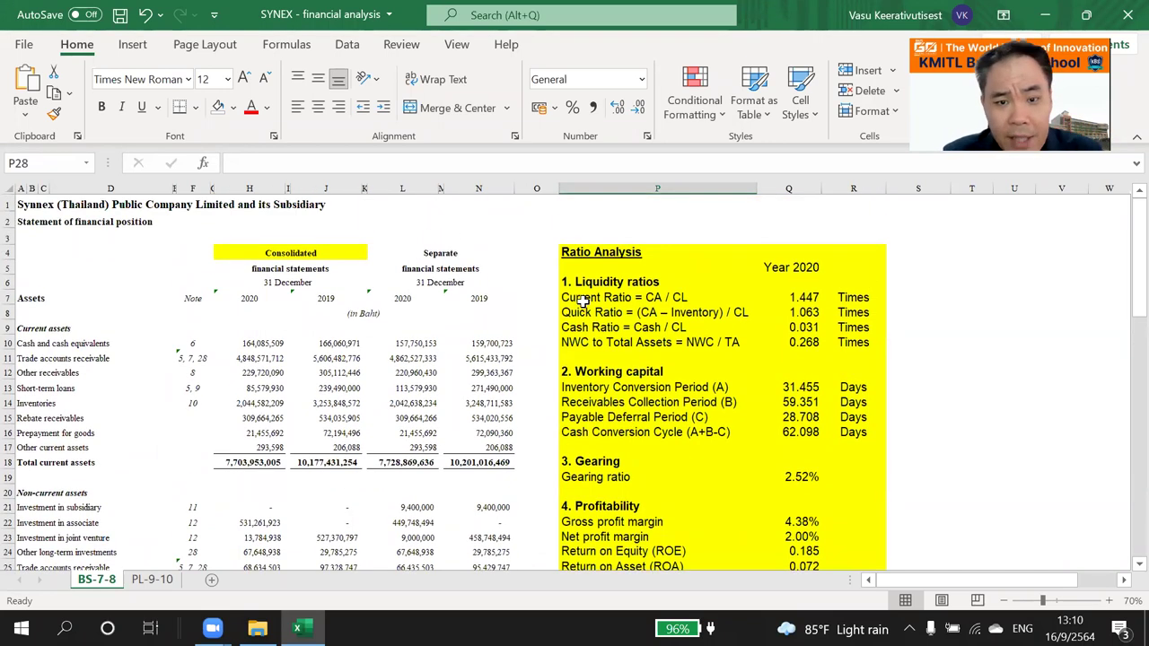
scroll(583, 304, "down", 1)
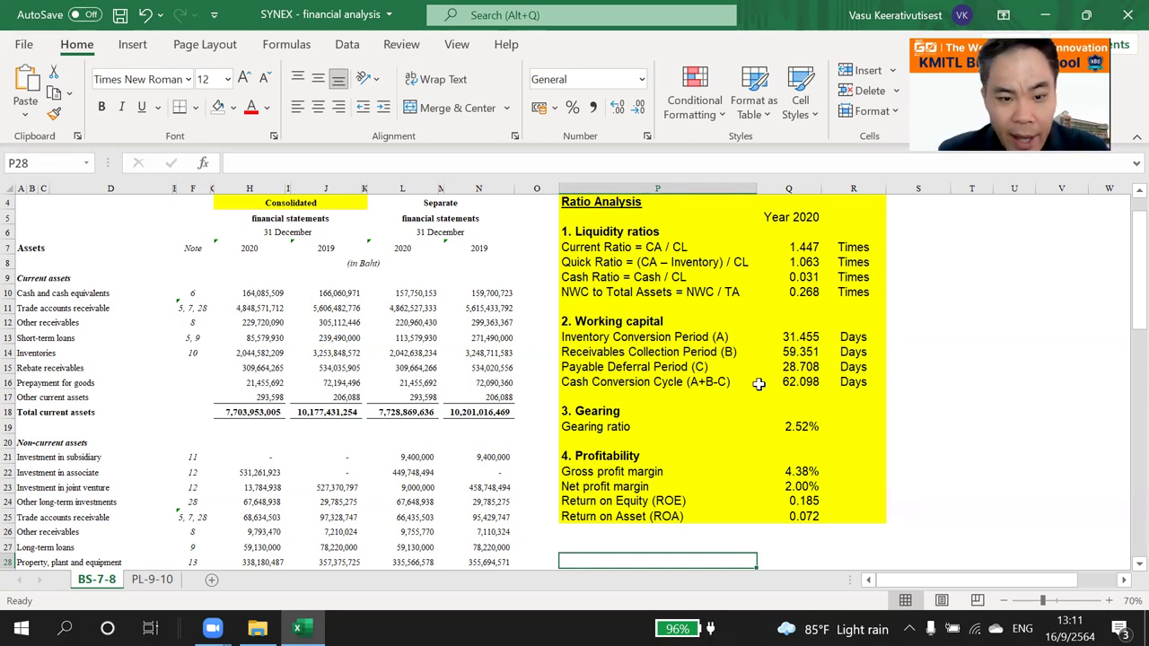
scroll(671, 339, "up", 1)
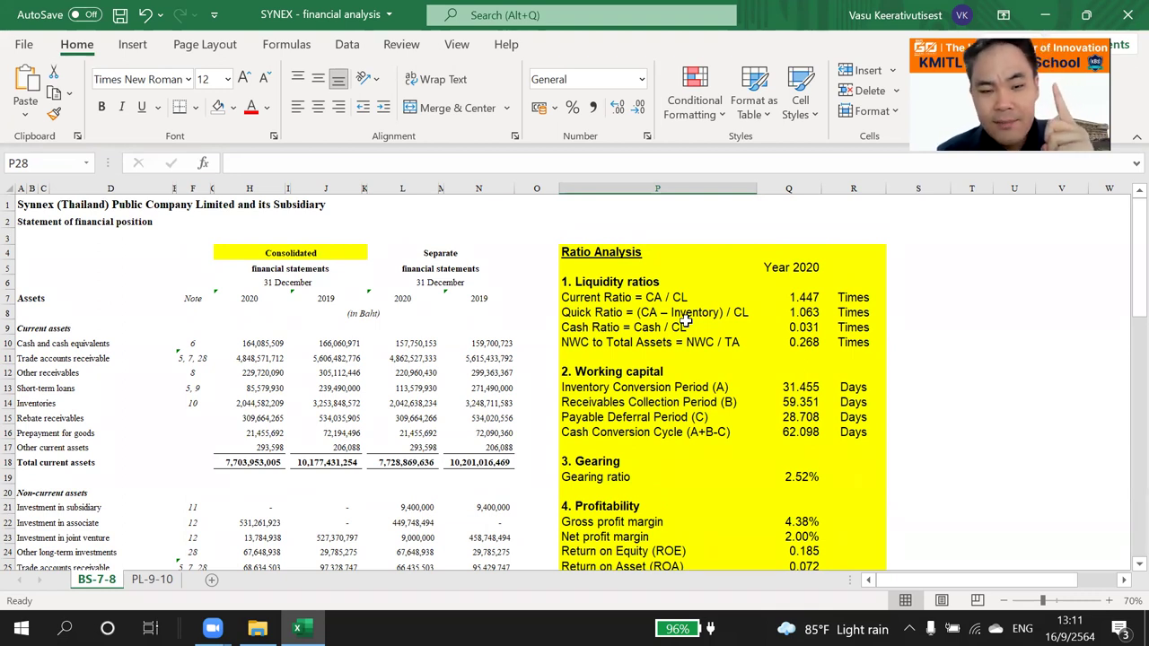
Enter the website address sec.or.th in P1 and clear the cell again
left_click(630, 207)
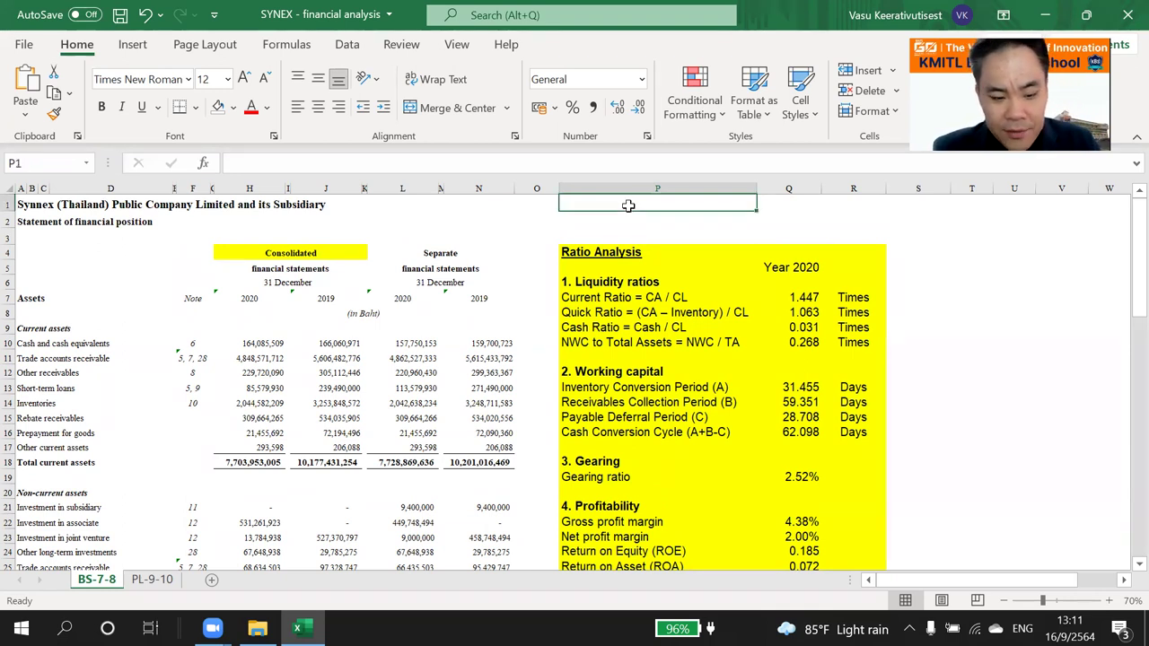
type("sec.or.th")
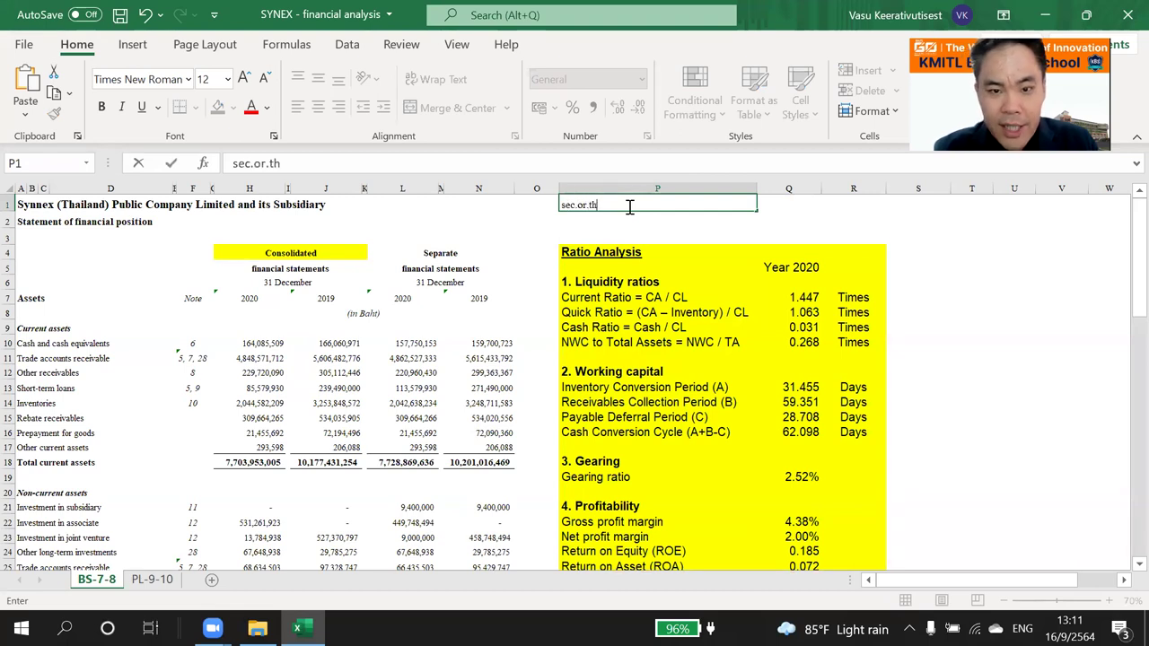
key("Return")
left_click(629, 206)
key("Delete")
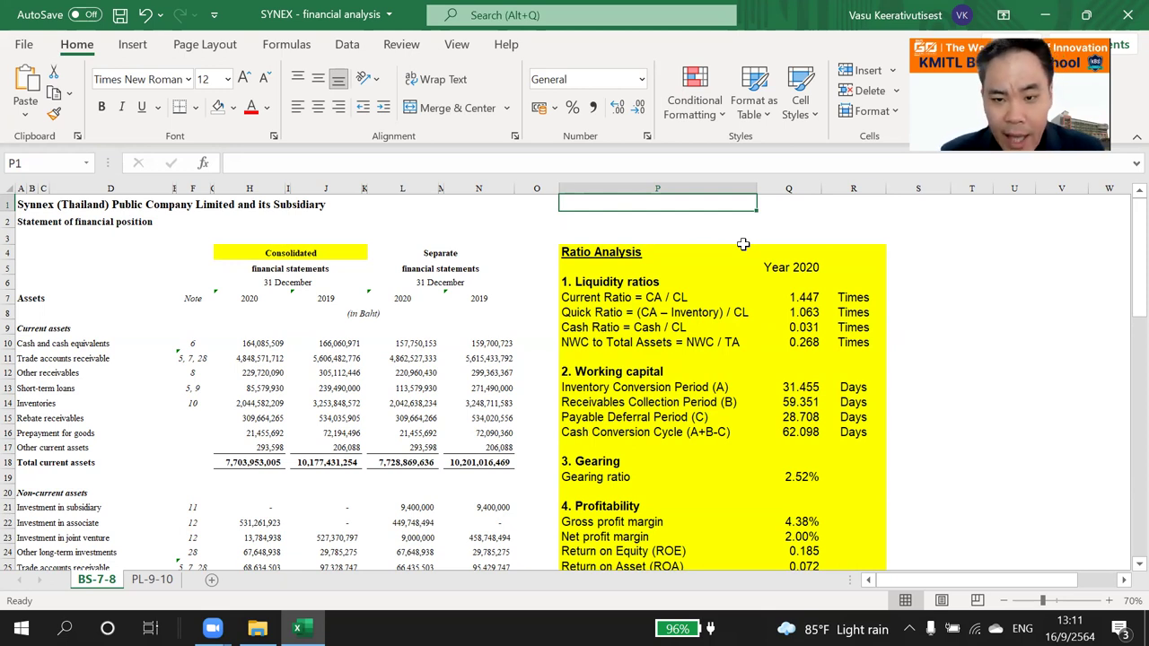
Point out the Year 2020 ratio values in column Q and the Consolidated heading in H4
left_click_drag(803, 298, 794, 537)
left_click(670, 233)
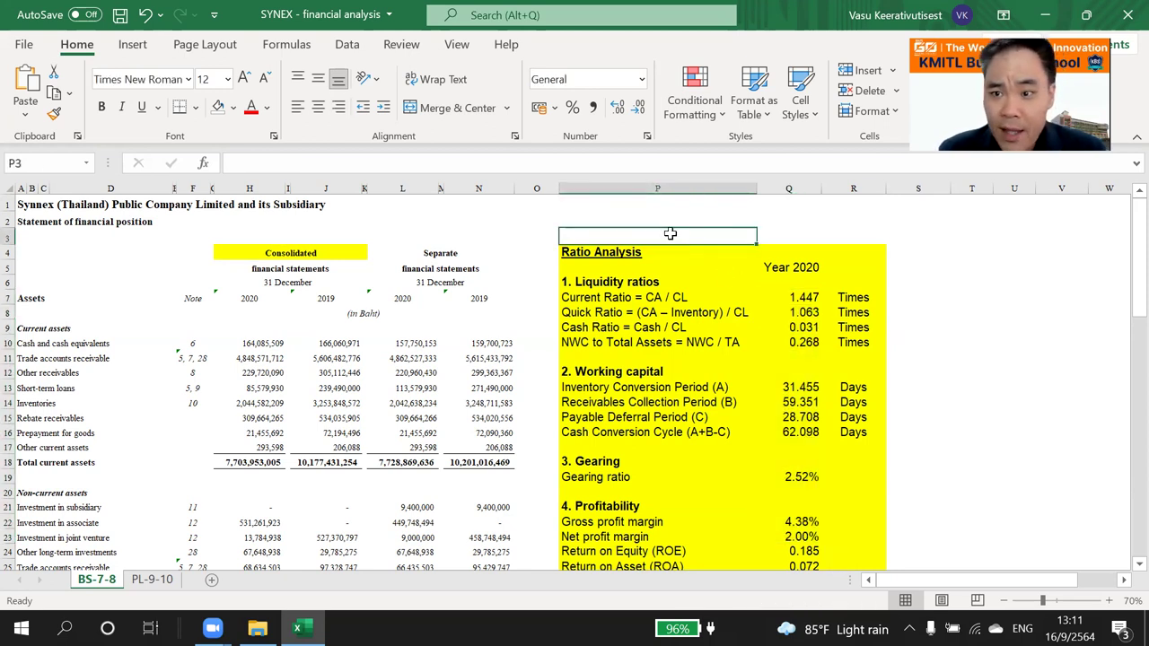
left_click(283, 253)
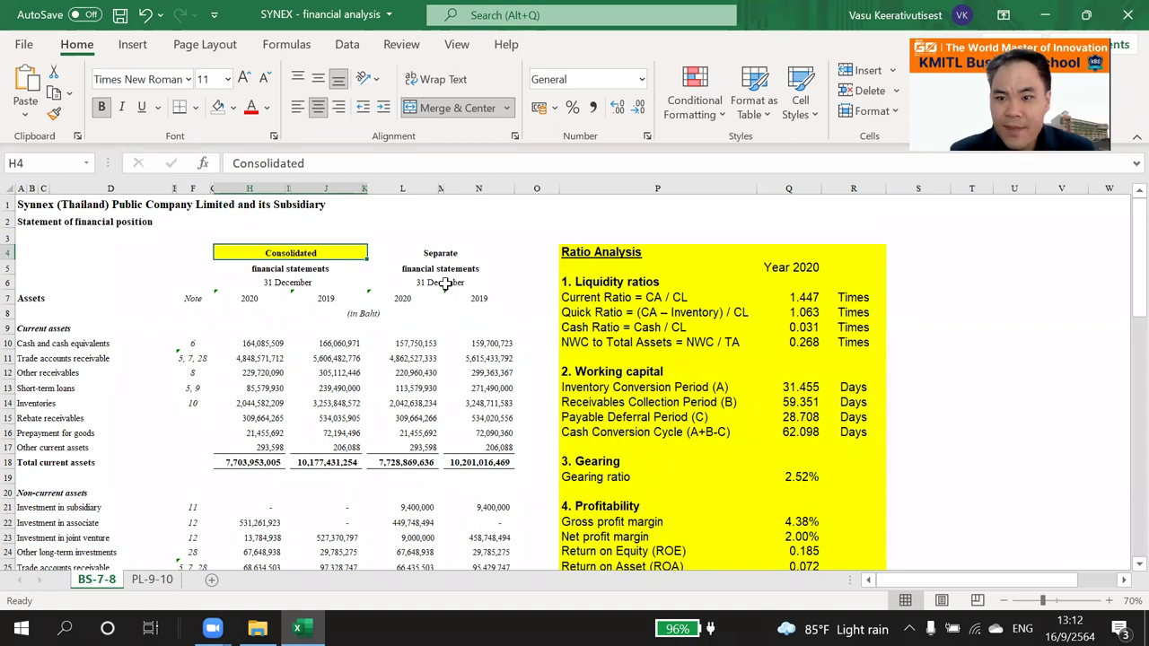
scroll(416, 280, "down", 1)
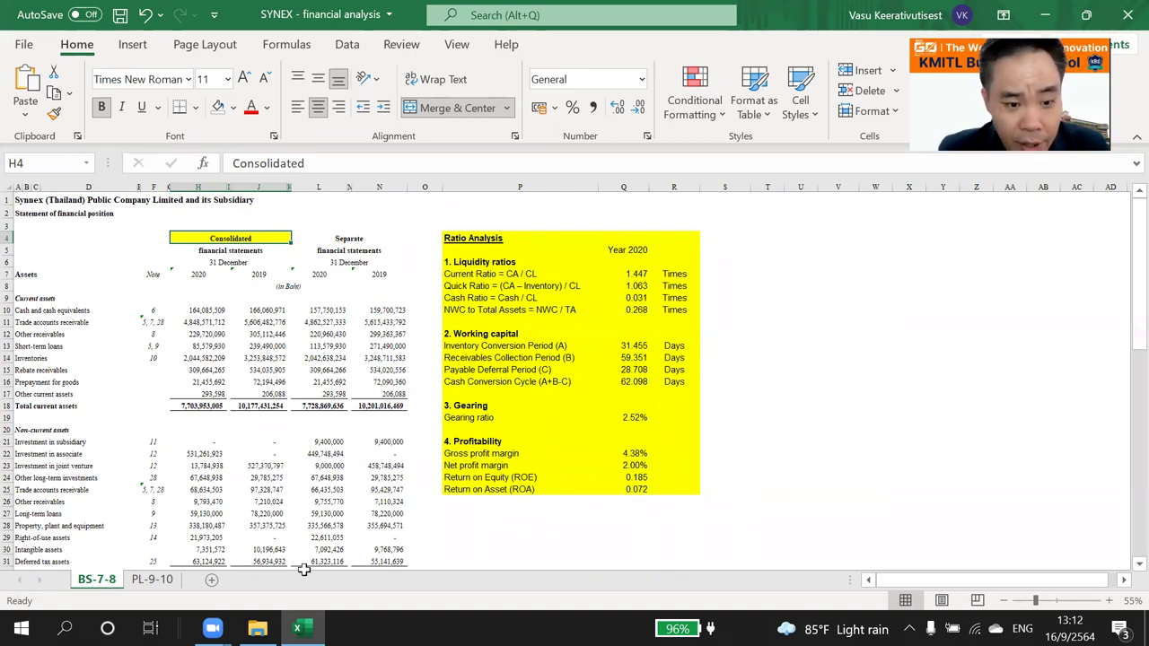
left_click(258, 628)
double_click(231, 203)
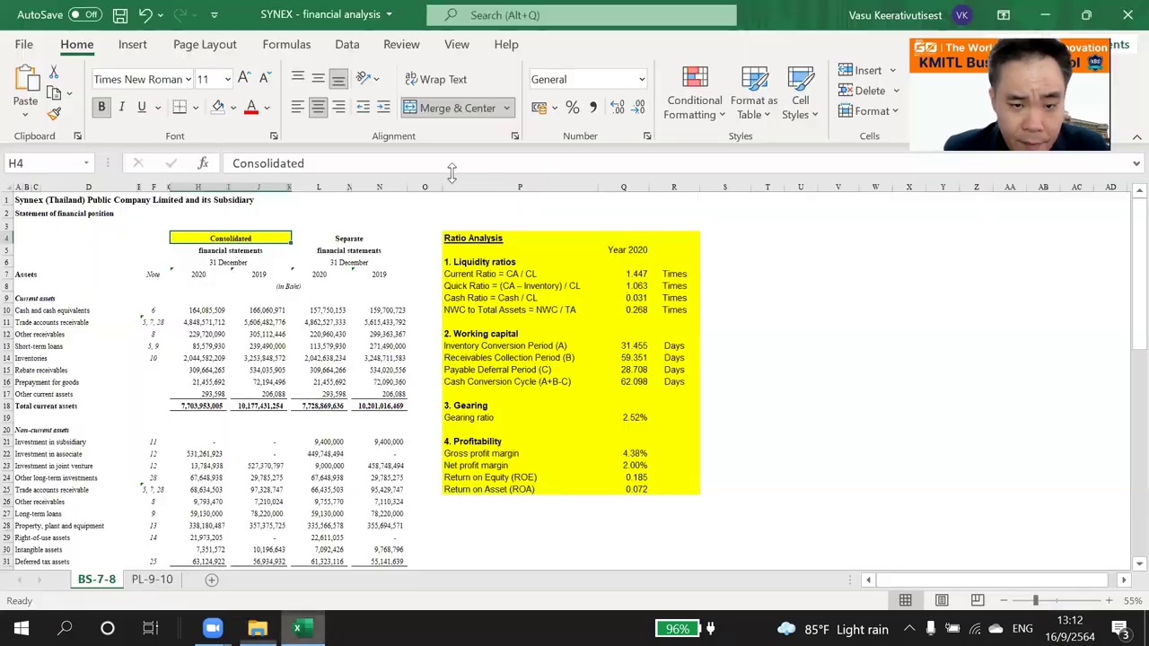
left_click(736, 395)
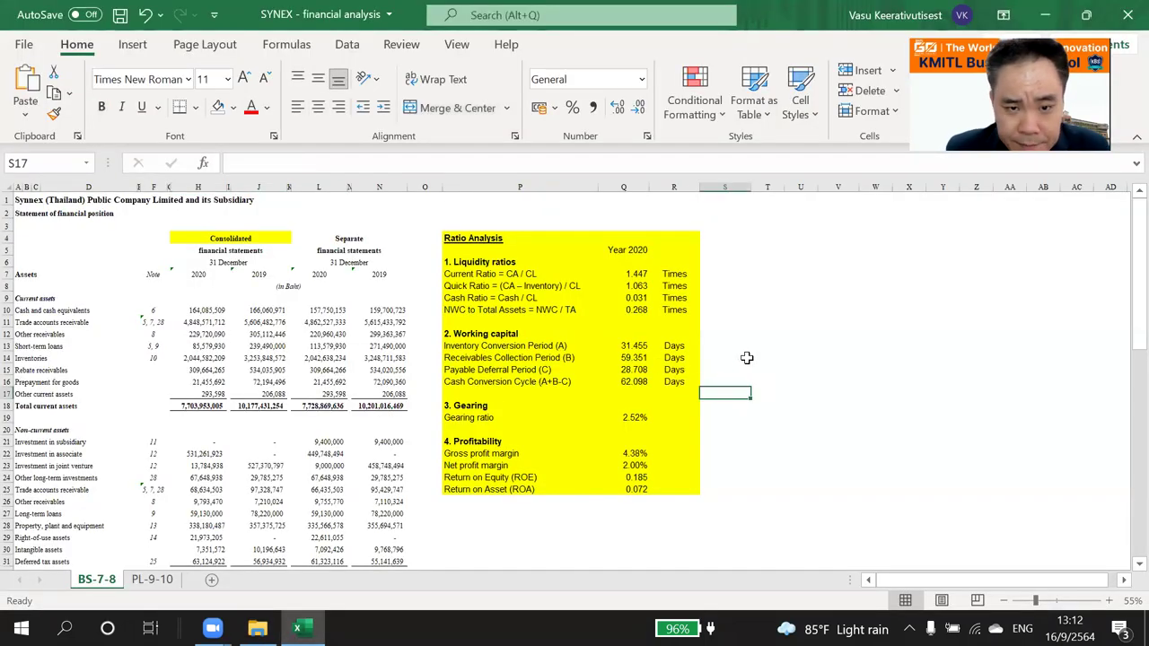
scroll(745, 368, "up", 1)
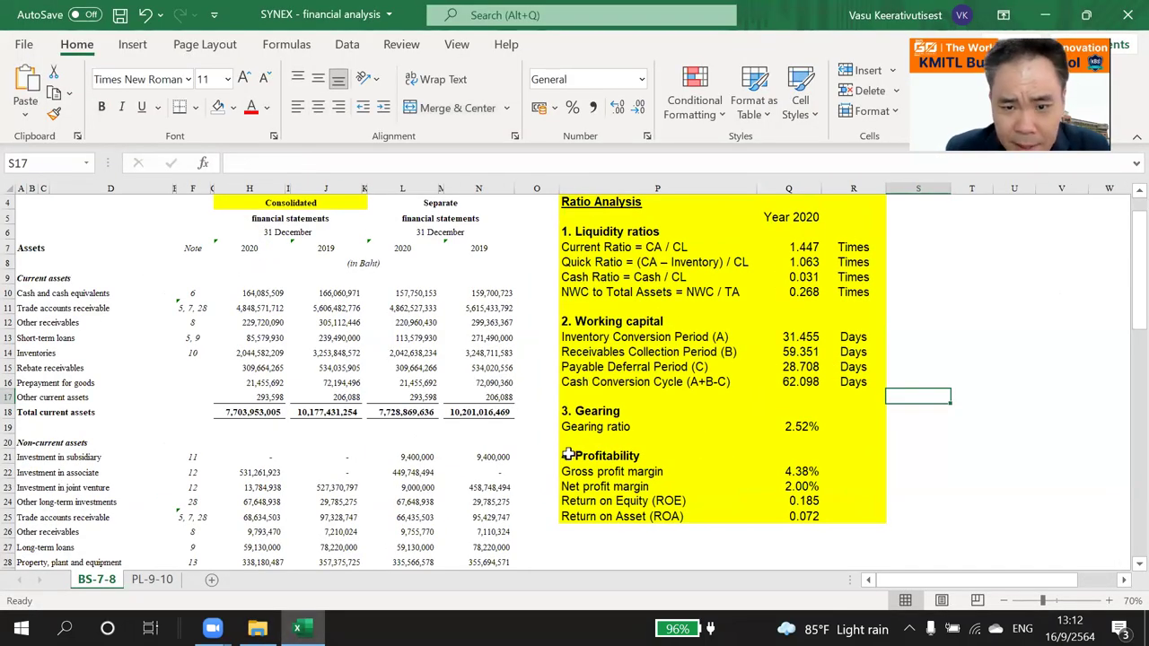
Inspect the Receivables Collection Period formula in Q14 and trace its reference to trade accounts receivable in H11:J11
double_click(790, 352)
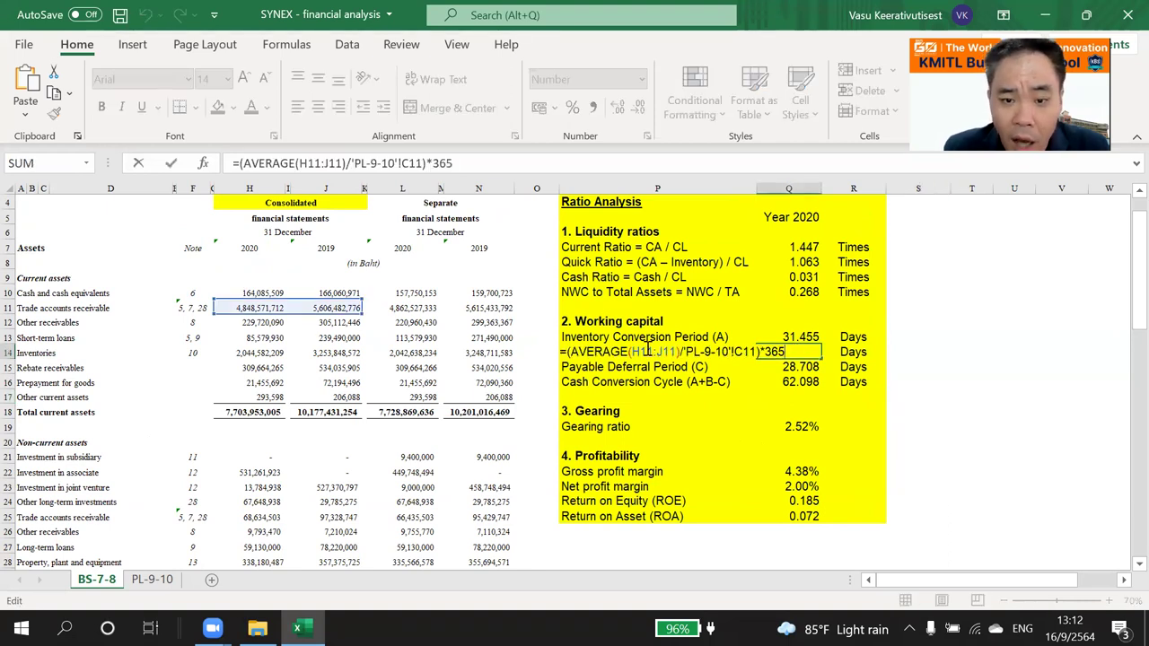
key("Escape")
double_click(794, 352)
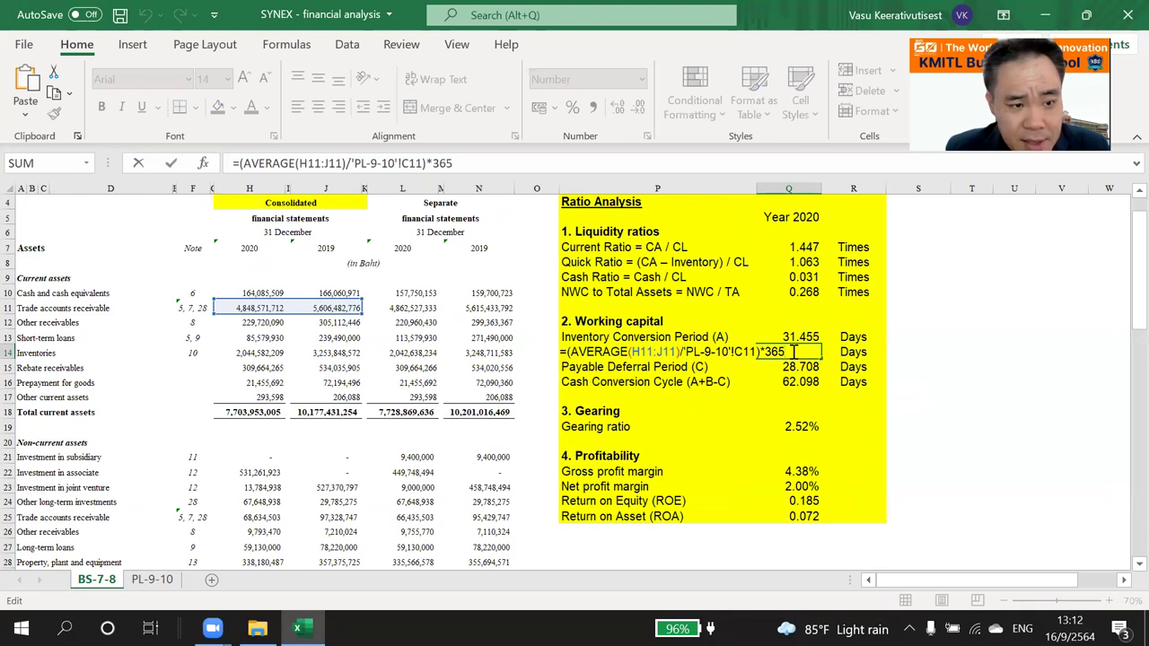
key("Escape")
Highlight the Trade accounts receivable label in row 11 with a yellow fill
scroll(972, 587, "up", 2)
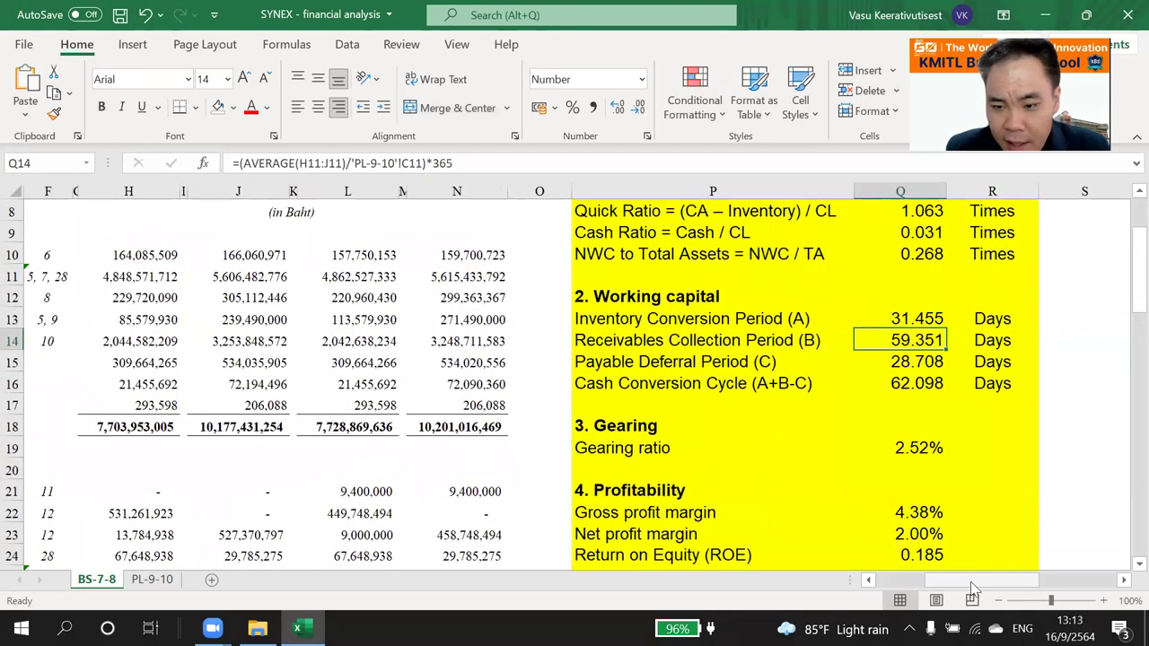
left_click_drag(972, 588, 923, 588)
scroll(90, 329, "up", 1)
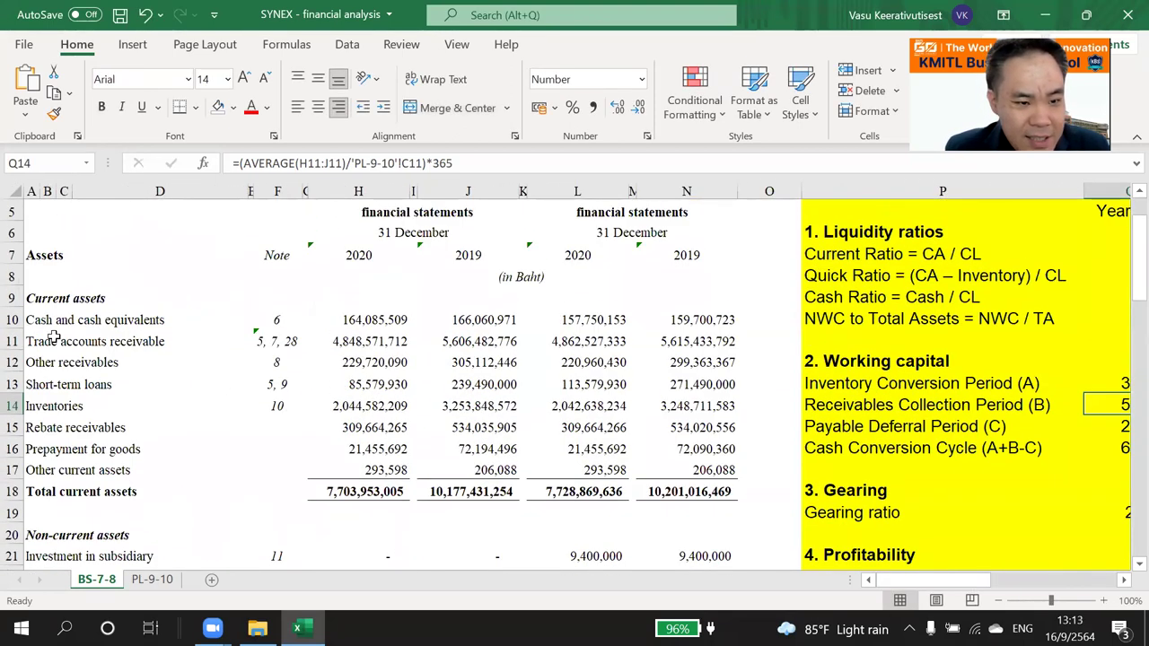
left_click(50, 337)
left_click_drag(31, 339, 121, 339)
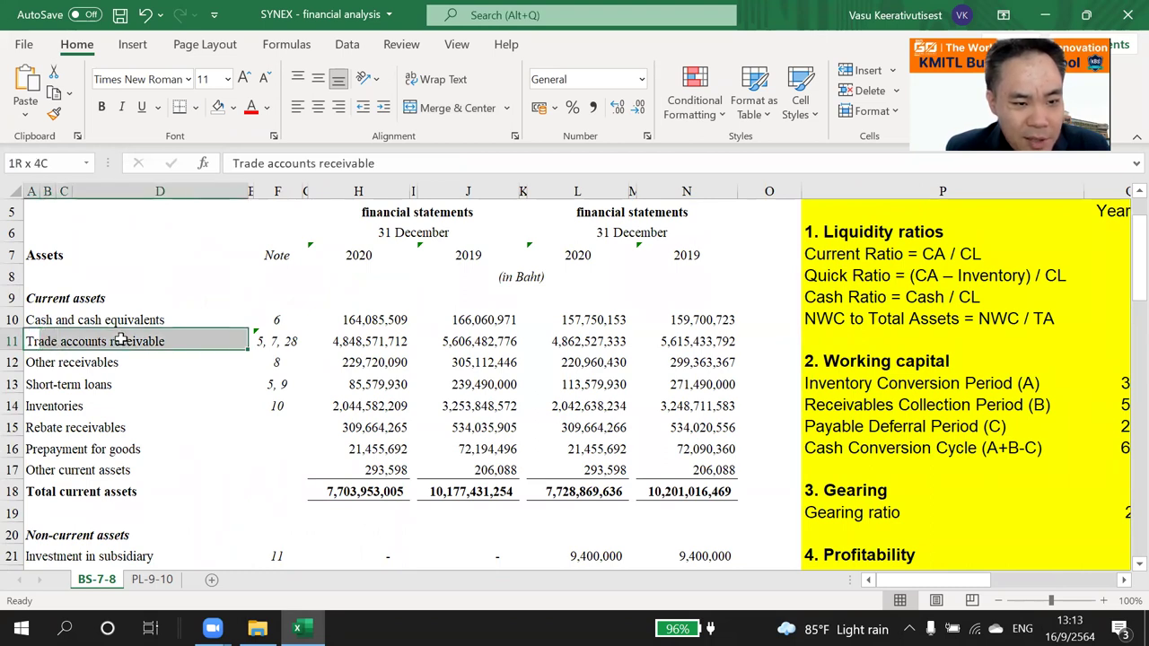
left_click(233, 107)
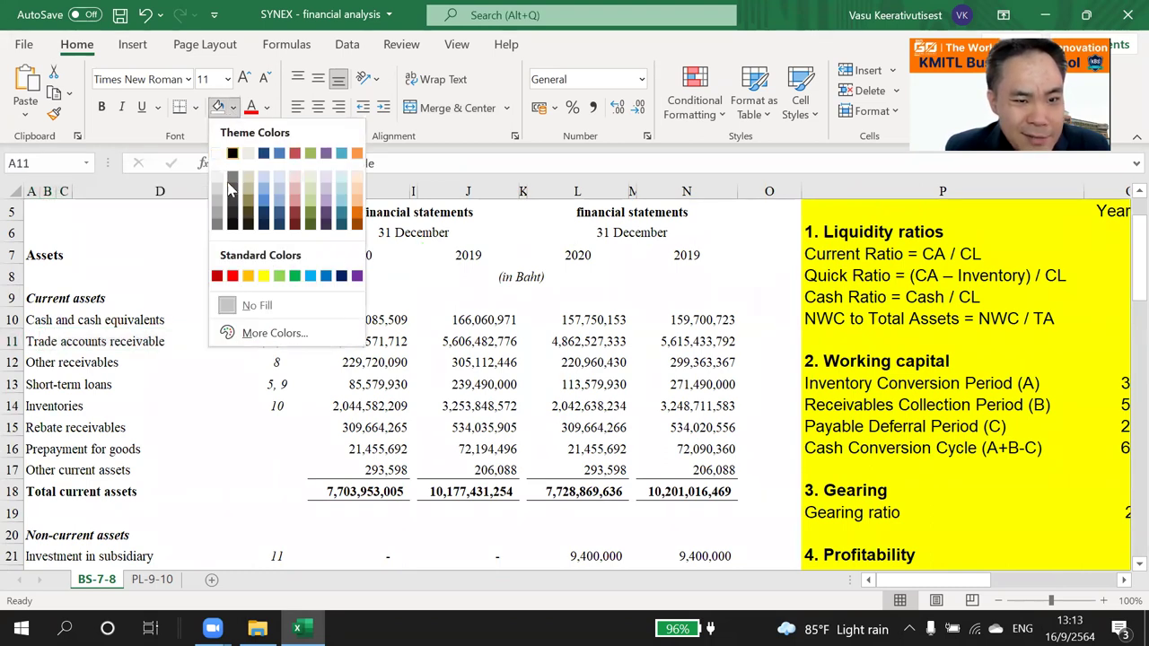
left_click(263, 276)
left_click(184, 384)
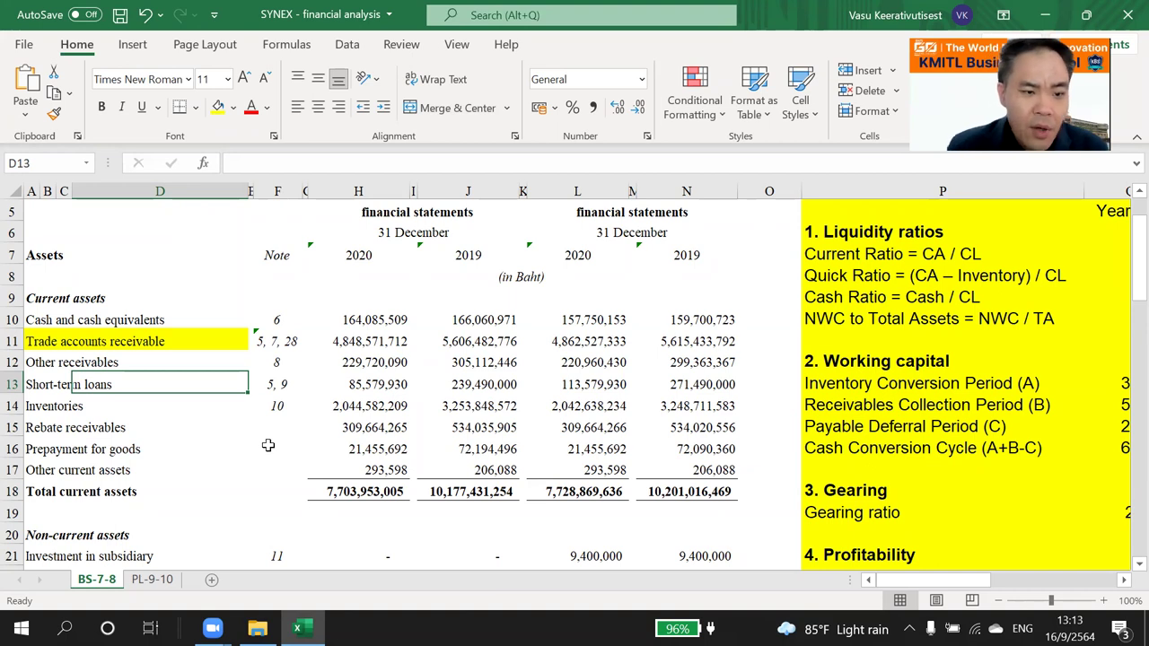
Point out the highlighted Trade accounts receivable label in row 11 and the Inventories line in row 14
left_click(52, 341)
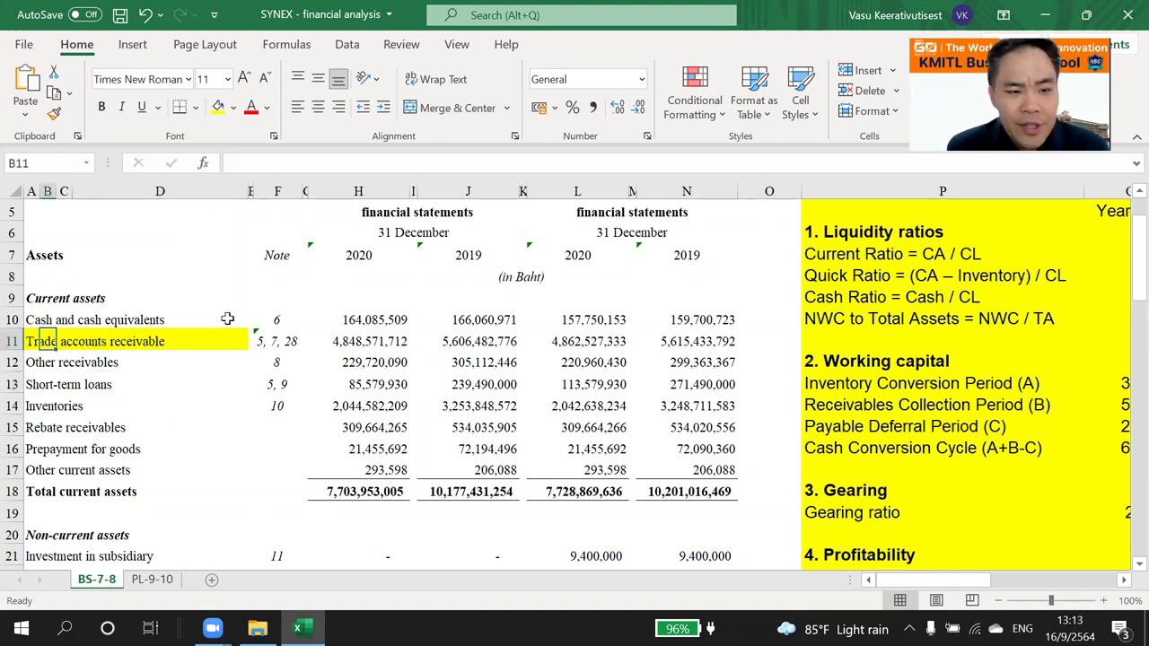
left_click(171, 404)
left_click(184, 344)
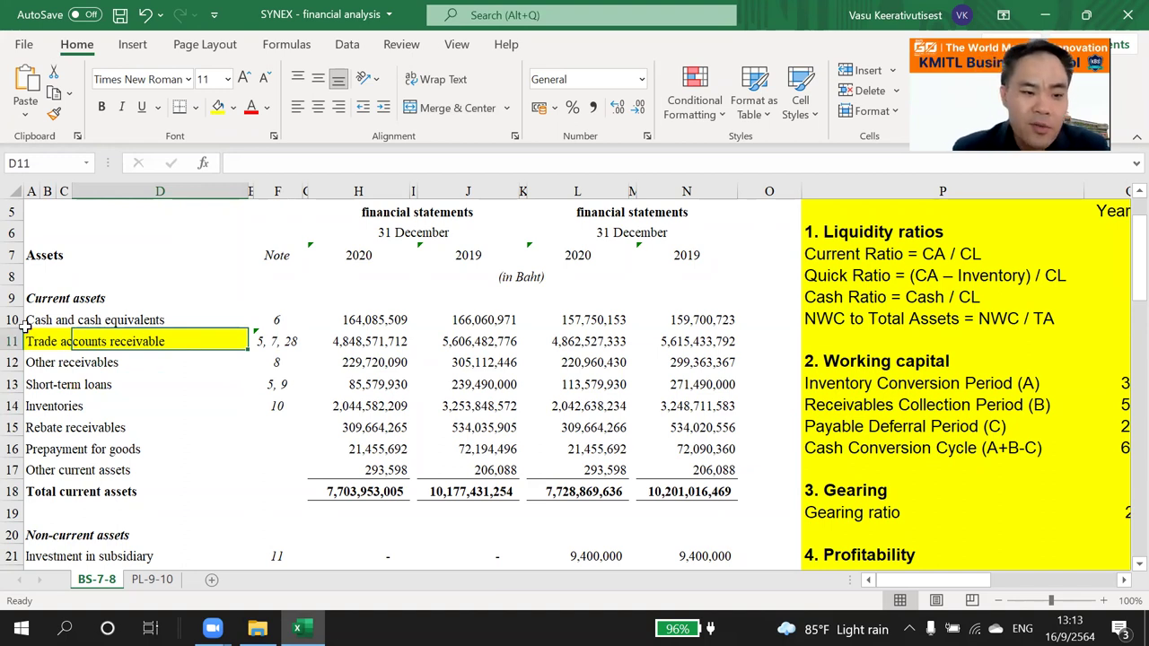
left_click_drag(28, 334, 197, 336)
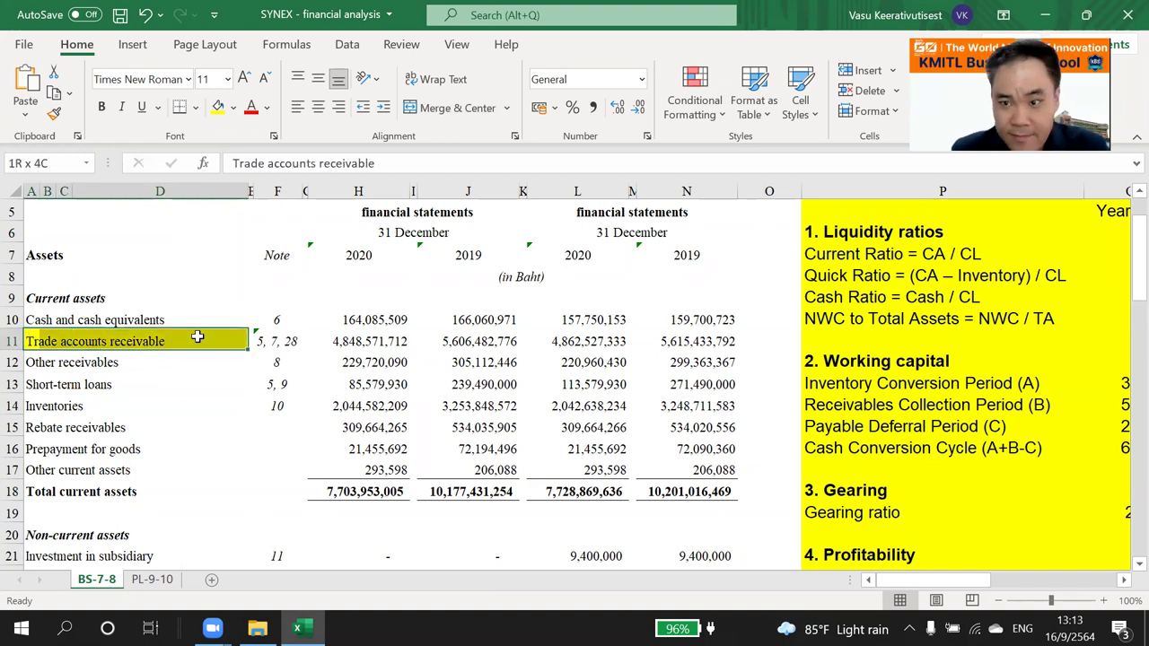
Point out Trade accounts payable in row 47 under current liabilities and return to Other receivables in row 12
scroll(154, 366, "down", 11)
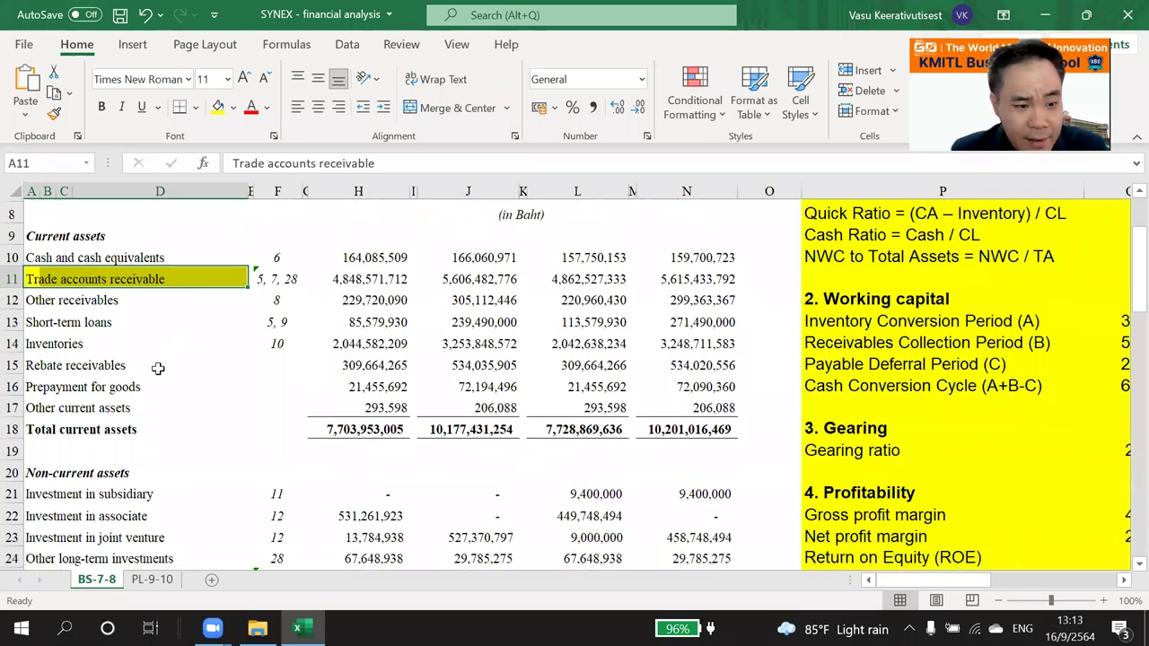
scroll(155, 365, "down", 1)
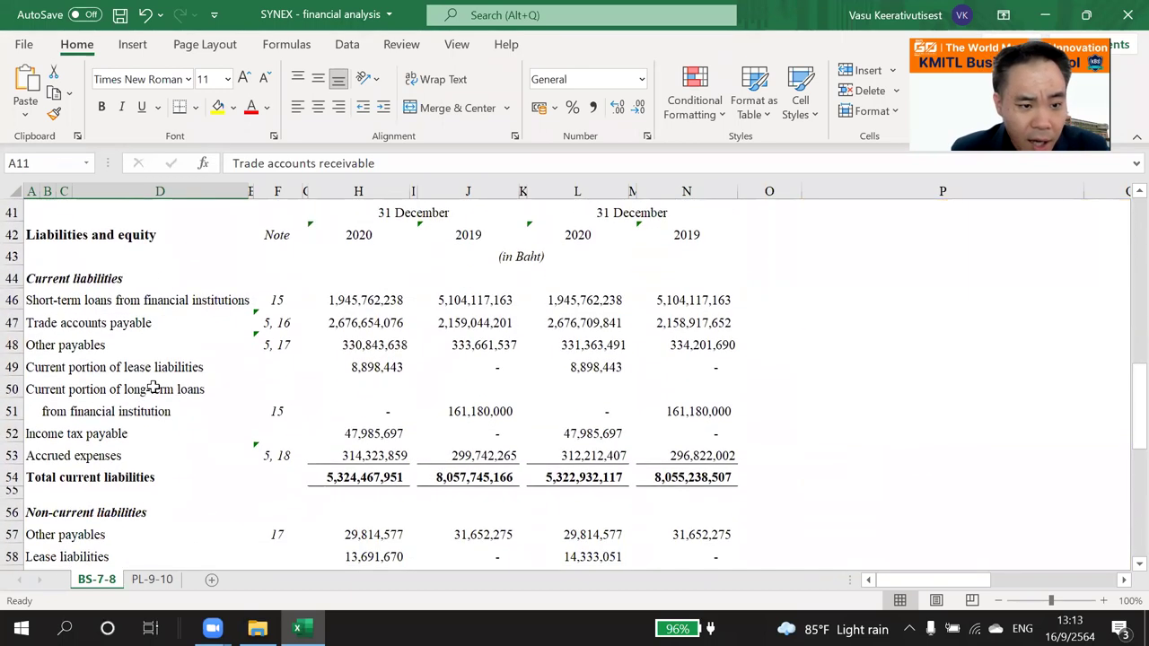
left_click(43, 323)
left_click_drag(43, 323, 129, 325)
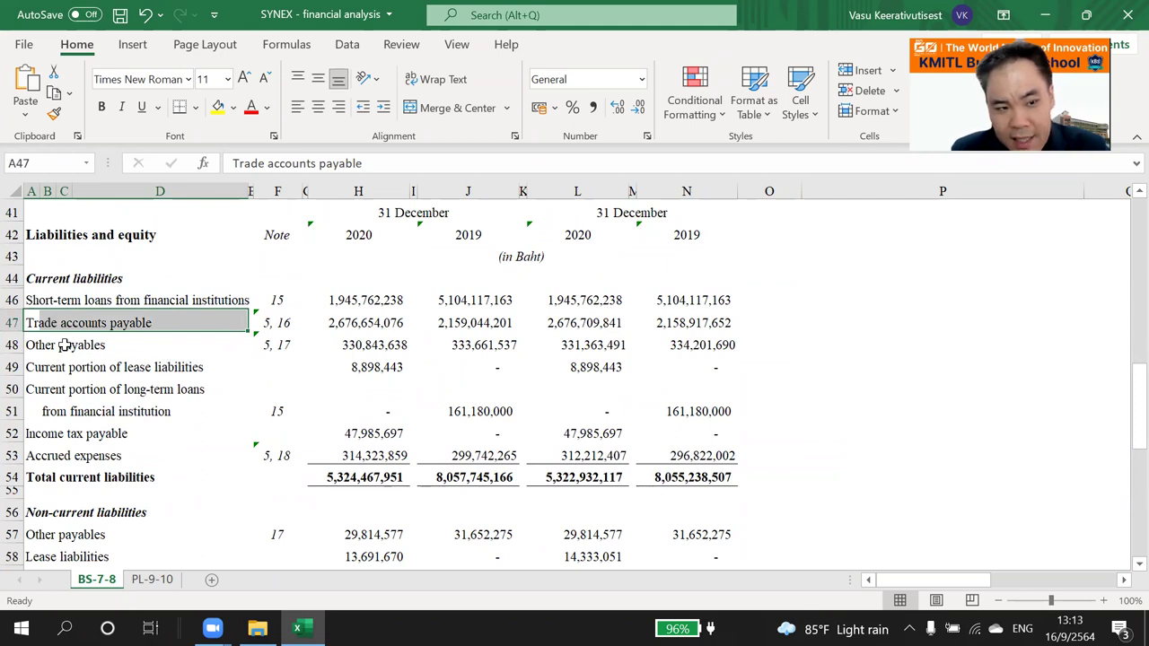
scroll(64, 345, "up", 11)
left_click(31, 295)
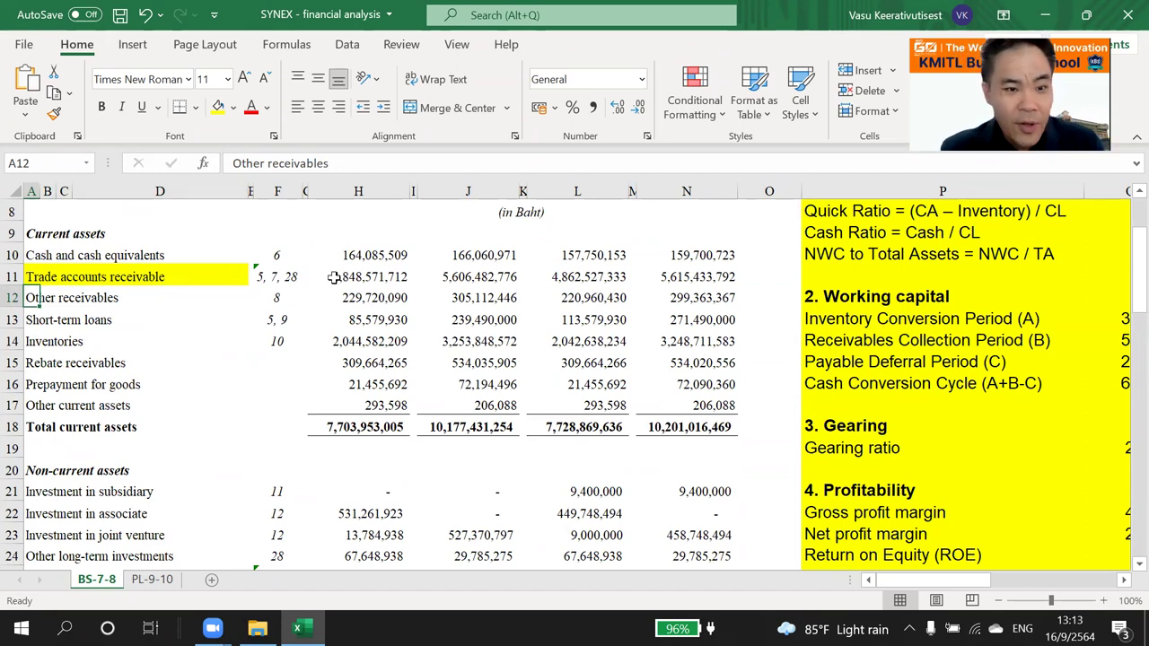
Recheck the averaging of 2020 and 2019 trade accounts receivable in the Q14 formula
scroll(350, 284, "down", 3)
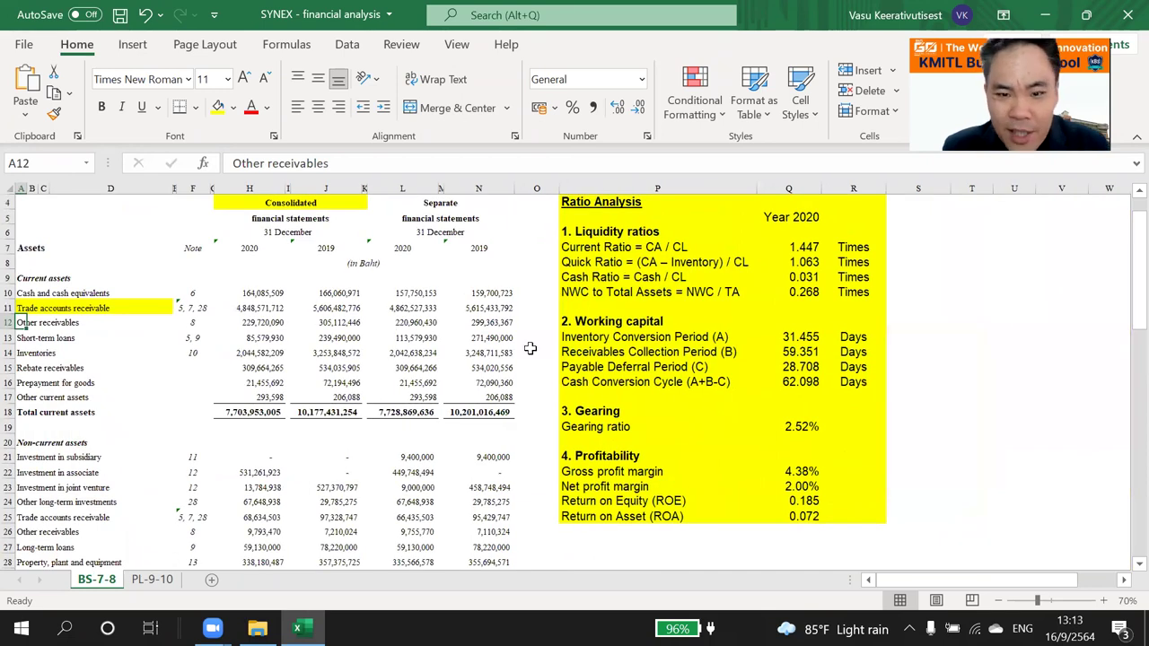
double_click(805, 354)
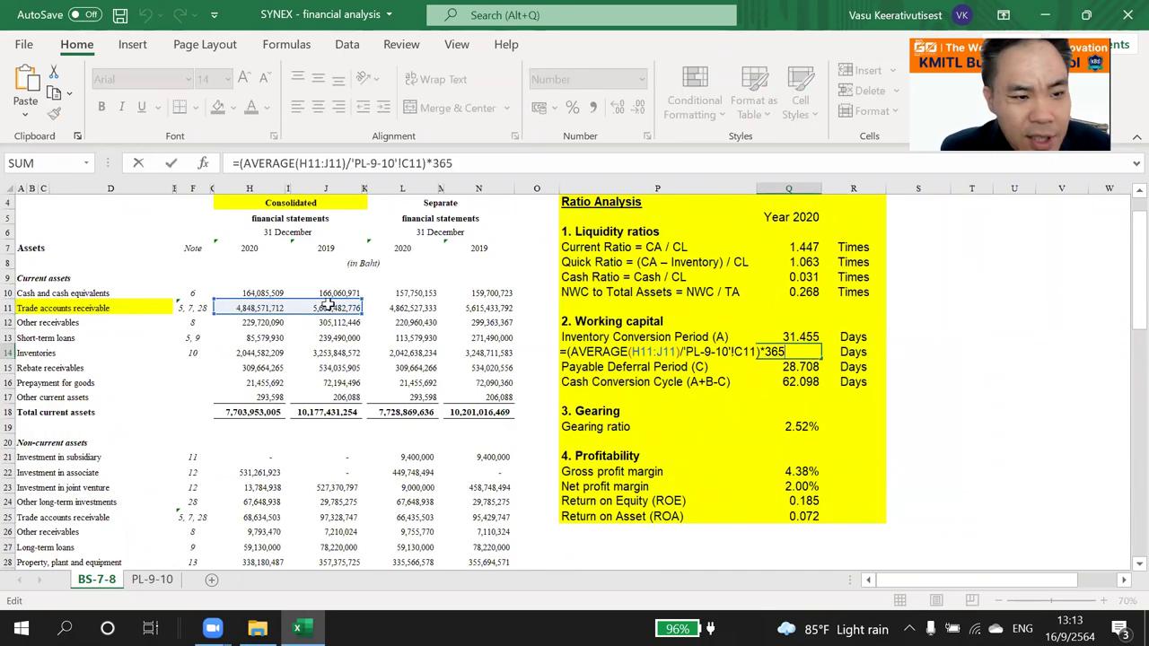
key("Escape")
Point out the whole Other receivables row, row 12, under current assets in the balance sheet
scroll(423, 301, "up", 1, "ctrl")
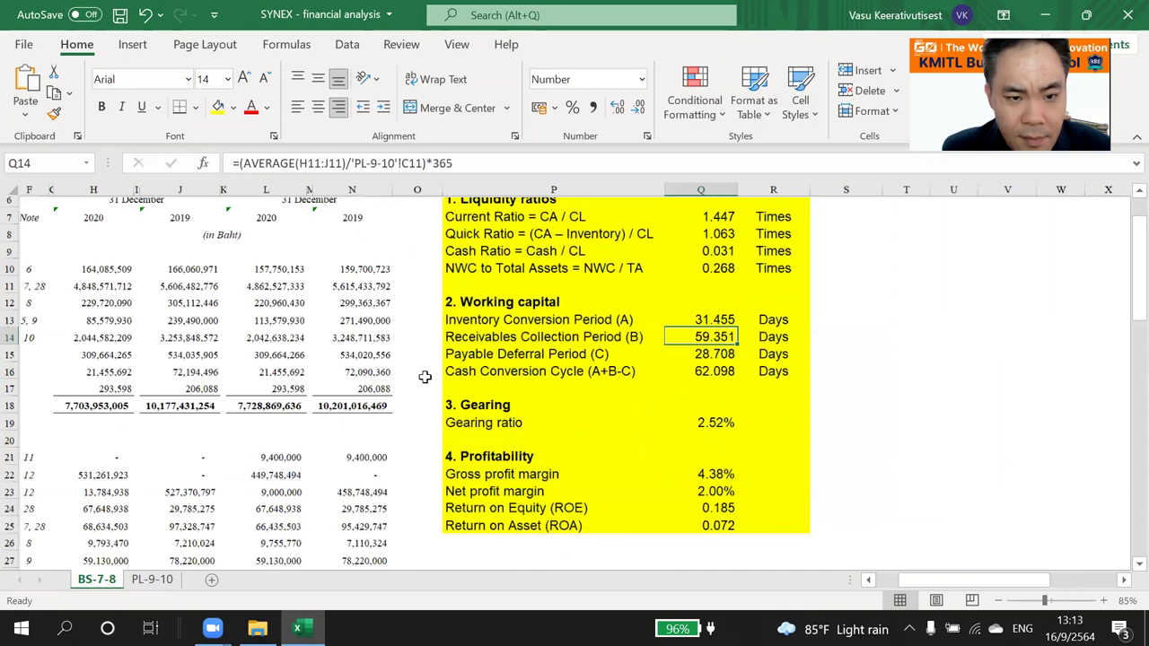
scroll(969, 581, "left", 3)
scroll(969, 582, "up", 2)
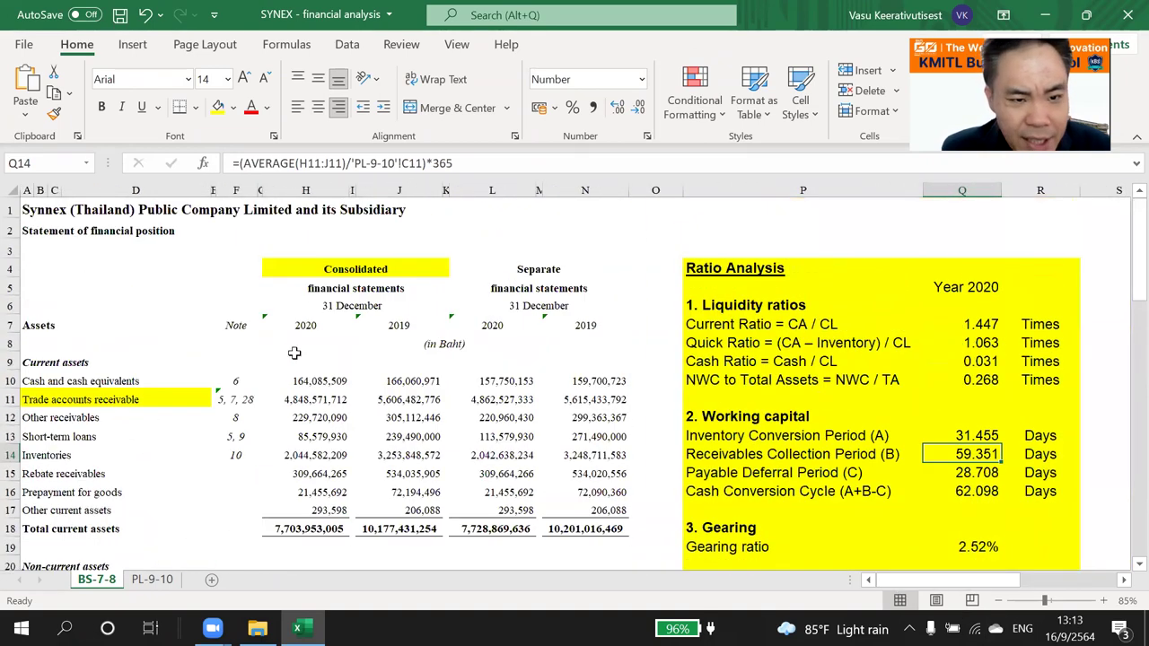
scroll(960, 592, "up", 1, "ctrl")
left_click_drag(965, 580, 927, 580)
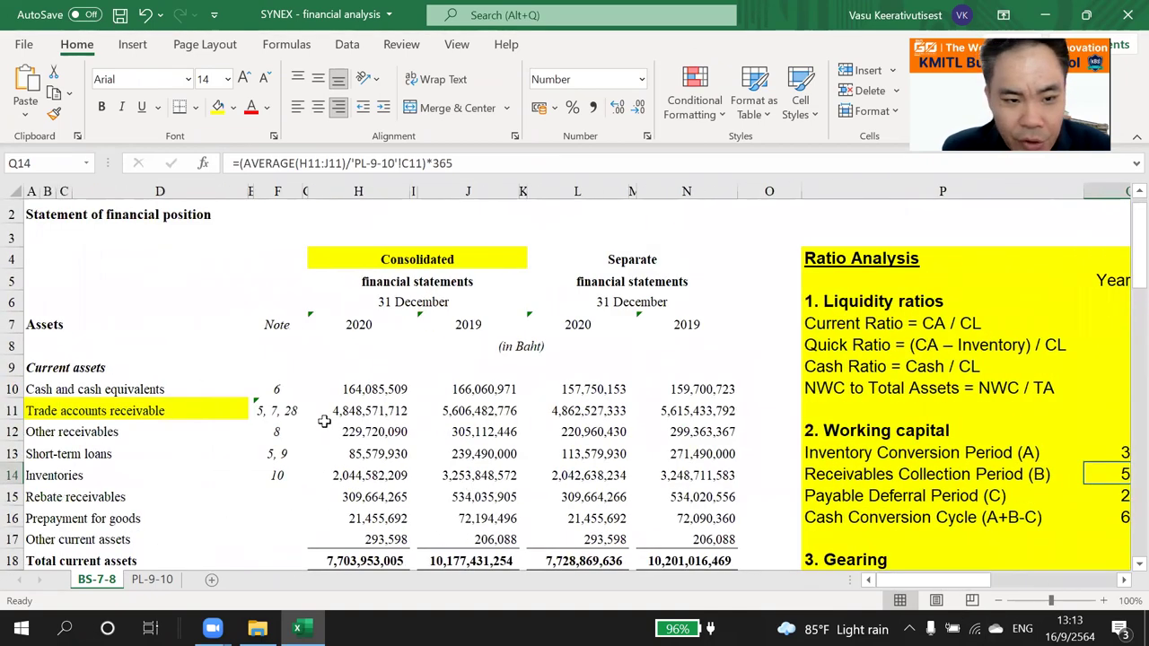
scroll(449, 502, "up", 1)
left_click(11, 458)
left_click(11, 457)
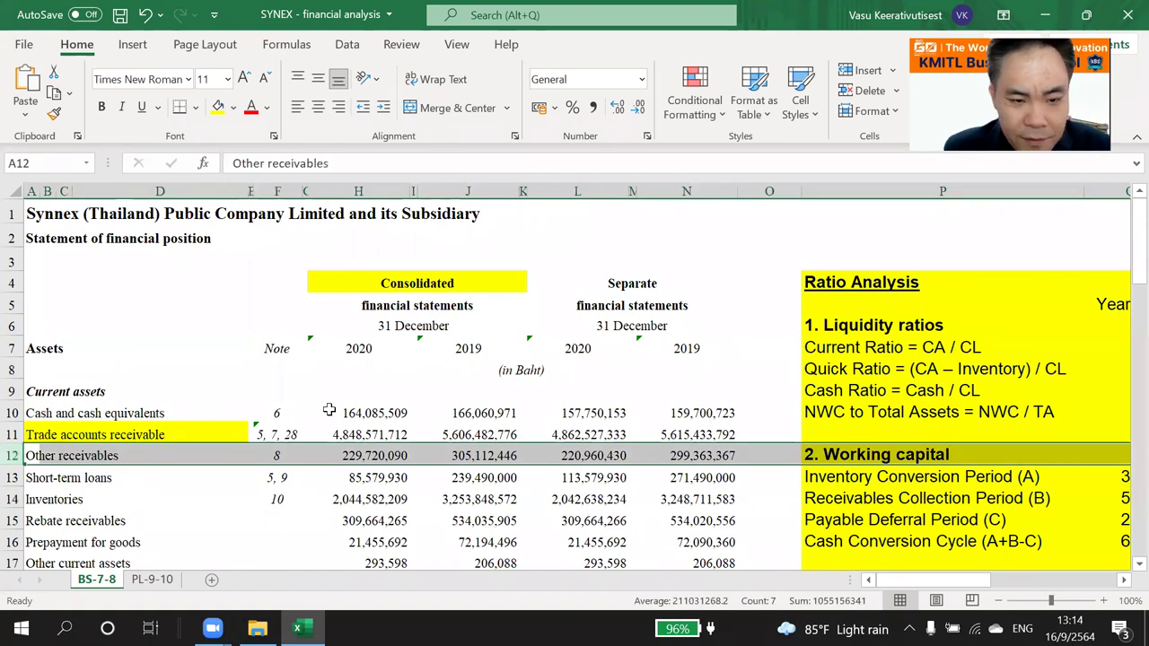
Colour the Note heading and the note numbers in F7:F14 with a red font
scroll(333, 406, "down", 1)
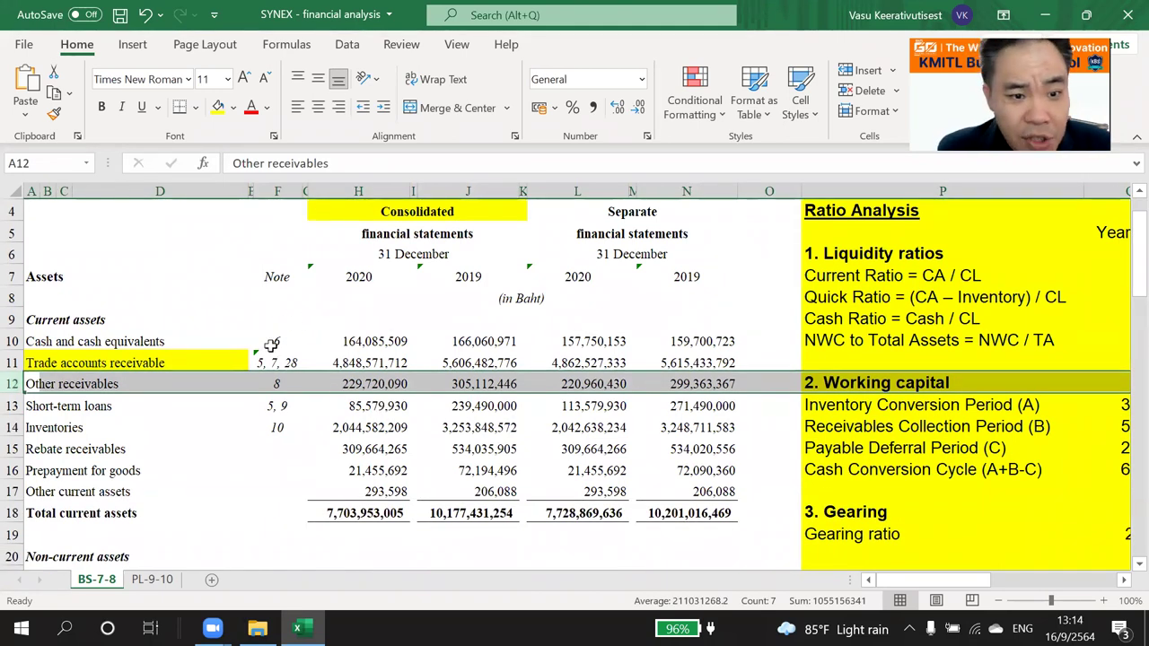
left_click(276, 383)
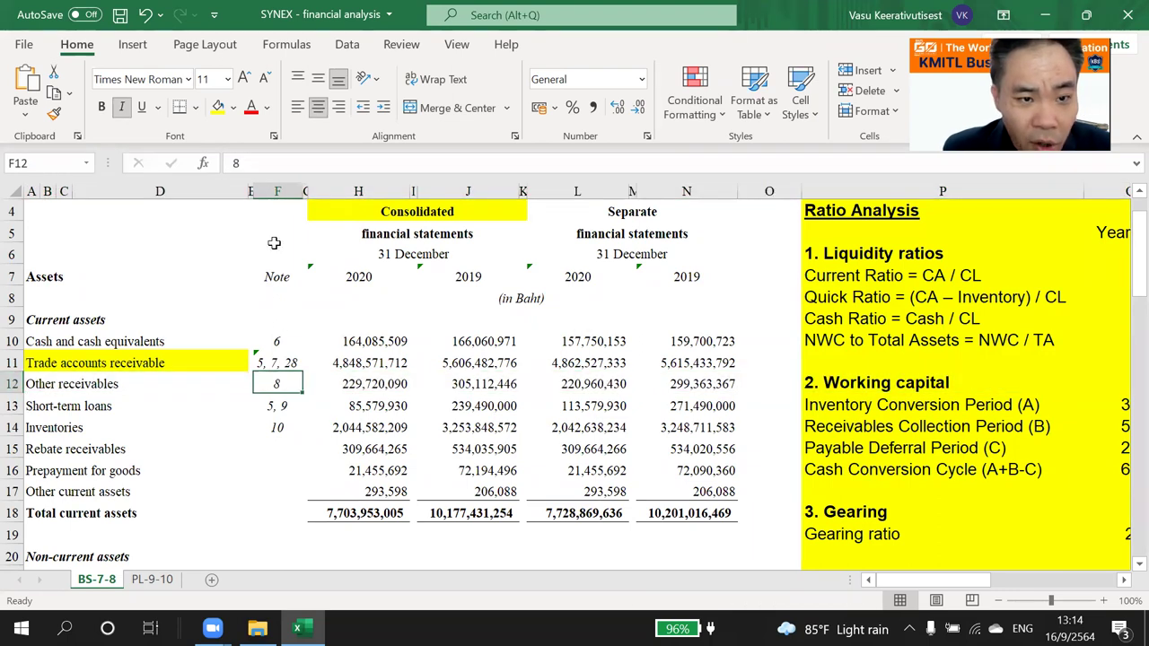
left_click_drag(277, 278, 279, 427)
left_click(251, 107)
left_click(420, 428)
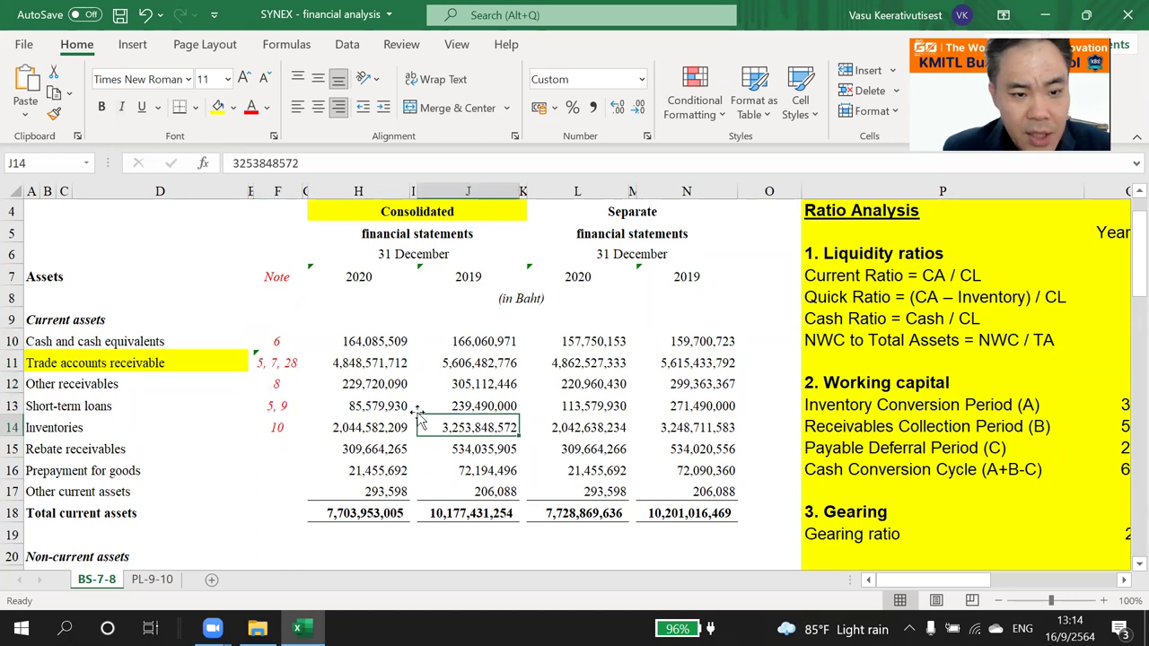
Match the 2020 amounts of Trade accounts receivable and Other receivables in column H to their note numbers in F11 and F12
left_click(368, 362)
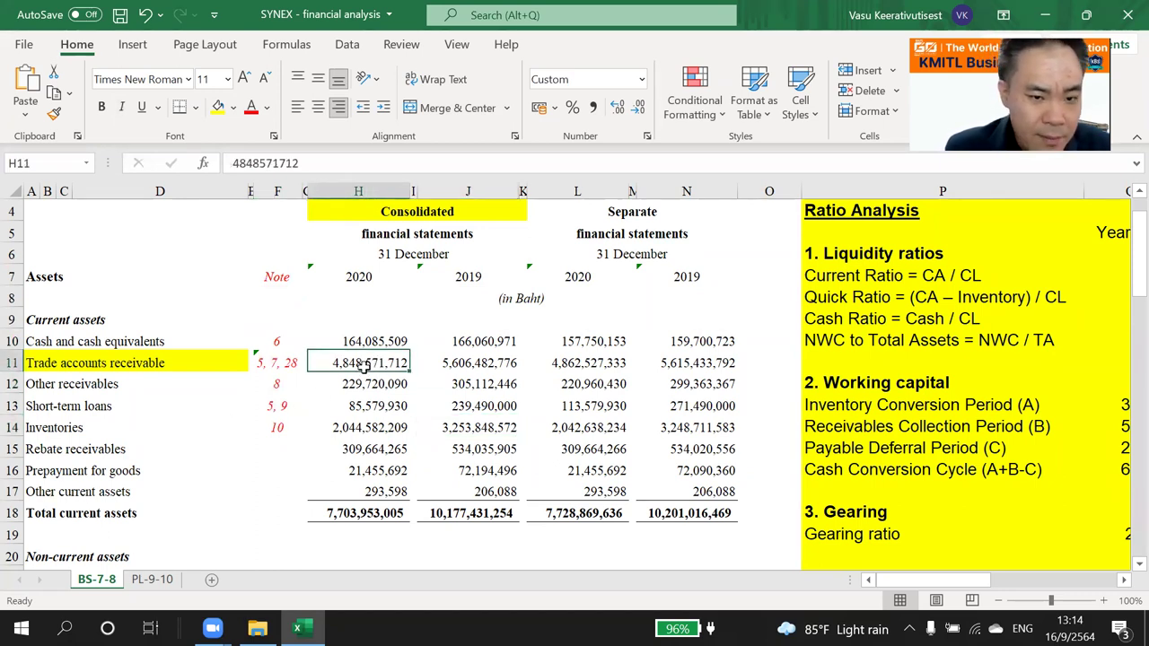
left_click(279, 363)
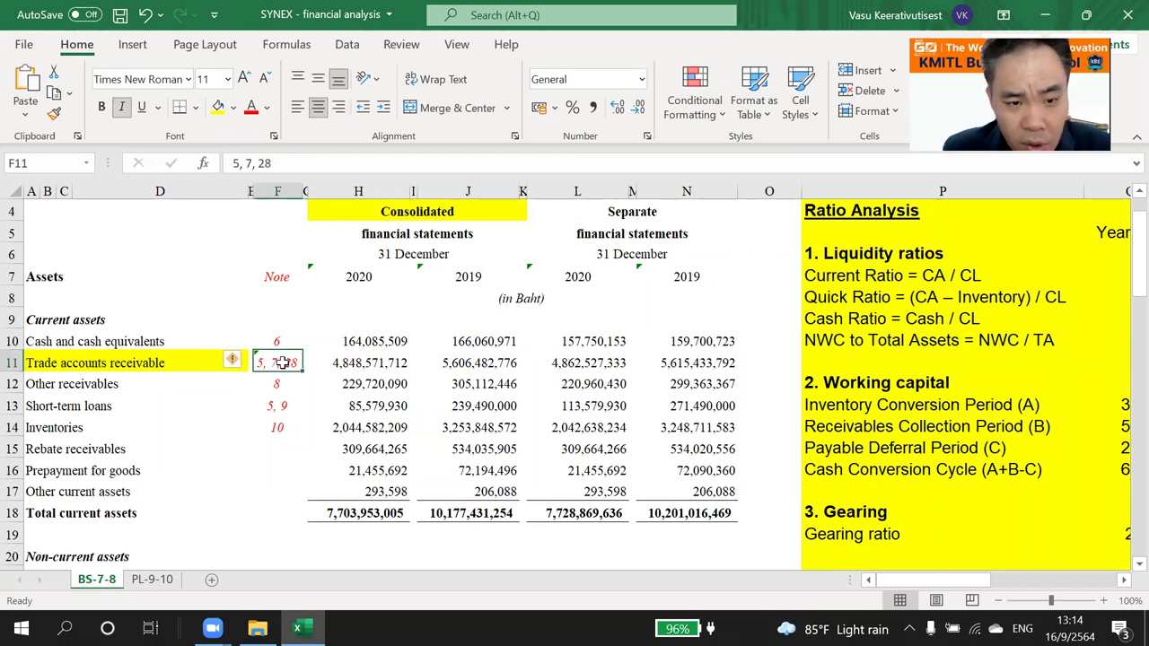
left_click(375, 383)
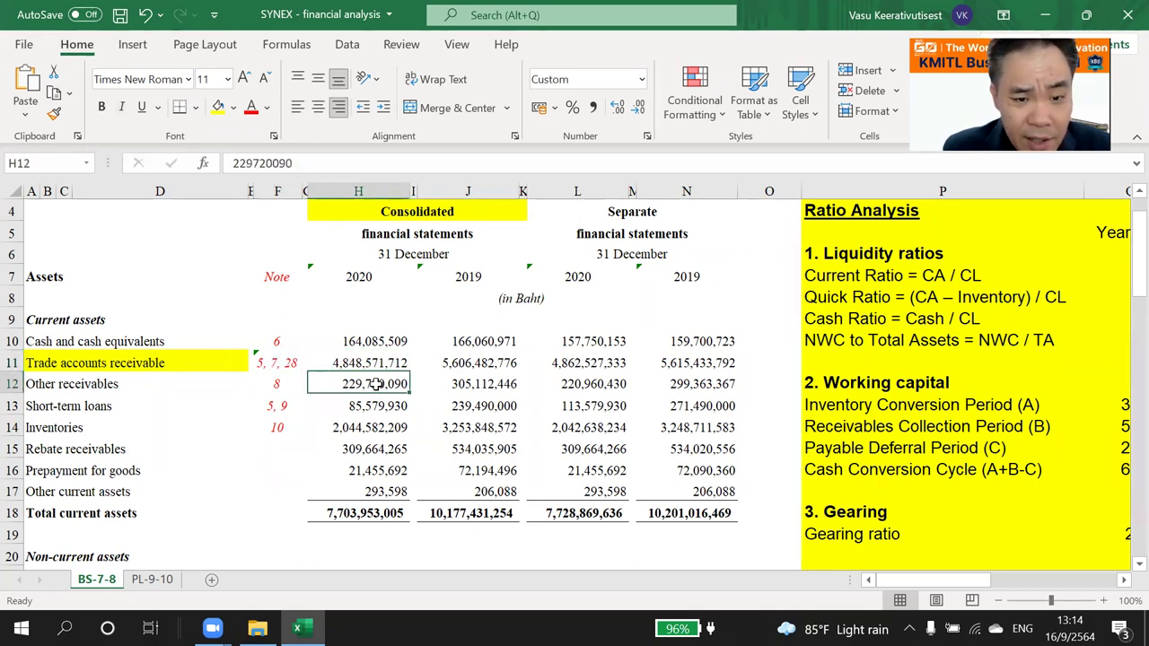
left_click(280, 384)
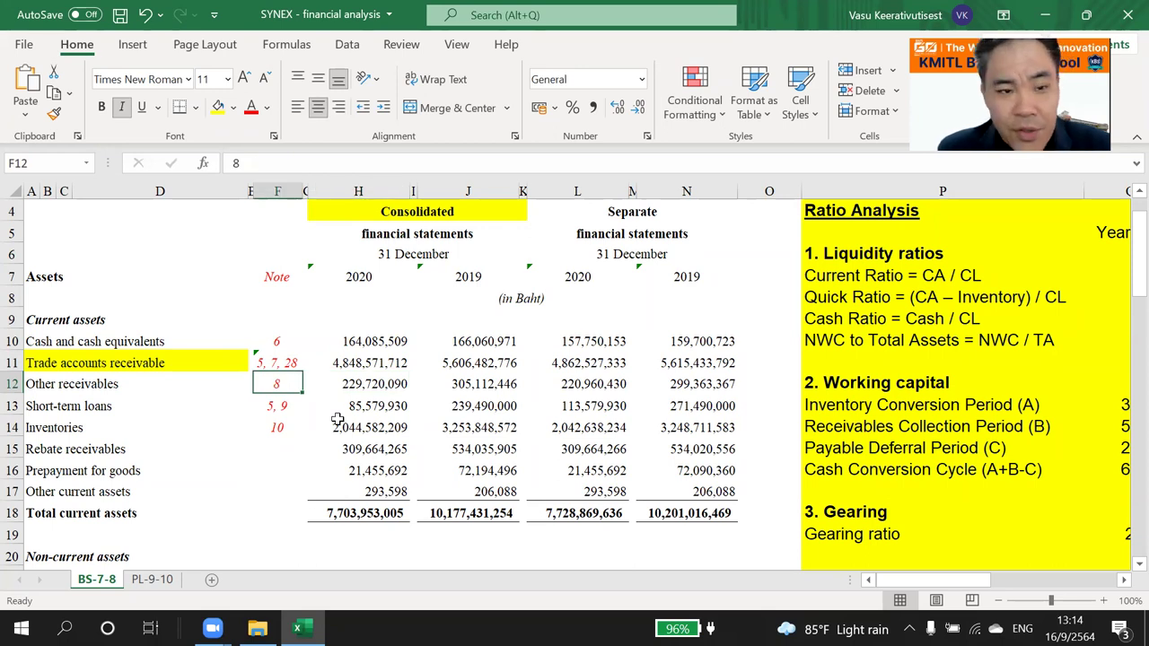
Open the SYNEX - note document containing the notes to the financial statements in Word
left_click(257, 628)
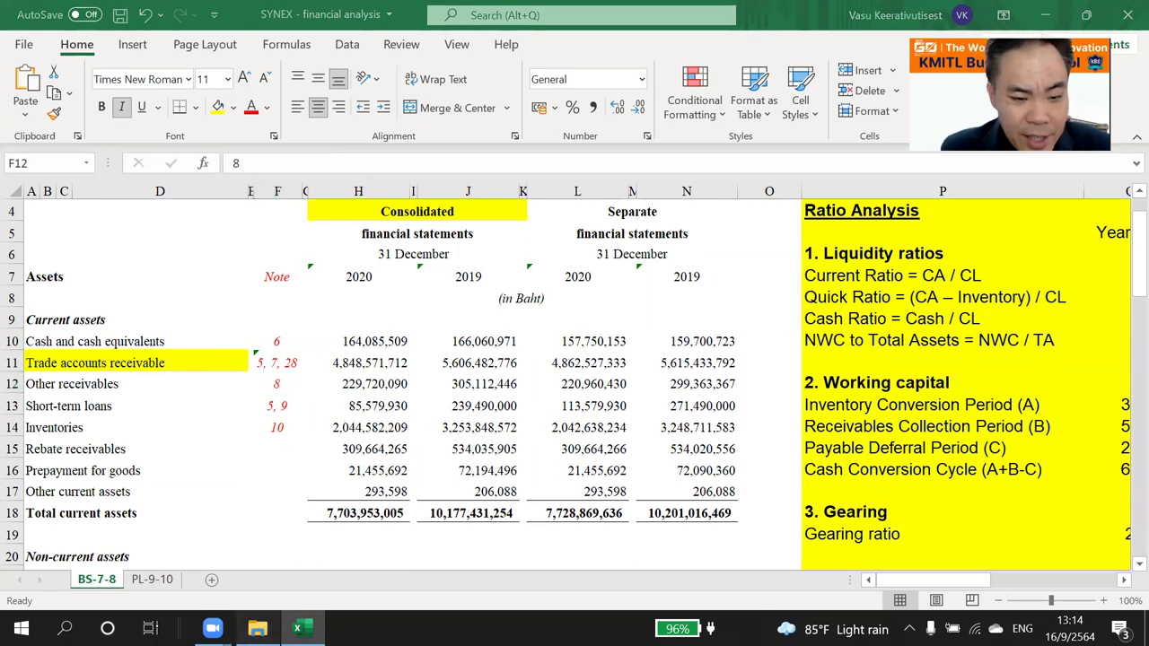
left_click(240, 225)
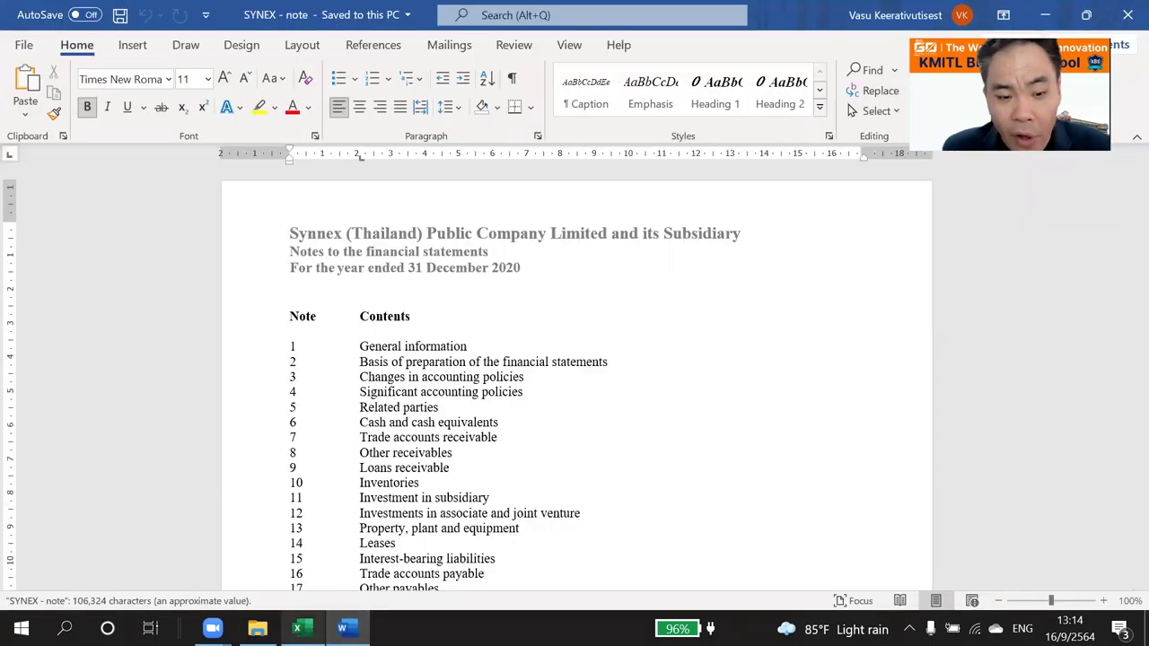
Check the Other receivables note number in F12 of the Excel workbook and locate note 8 in the Word document's contents list
left_click(297, 628)
left_click(139, 417)
left_click(90, 388)
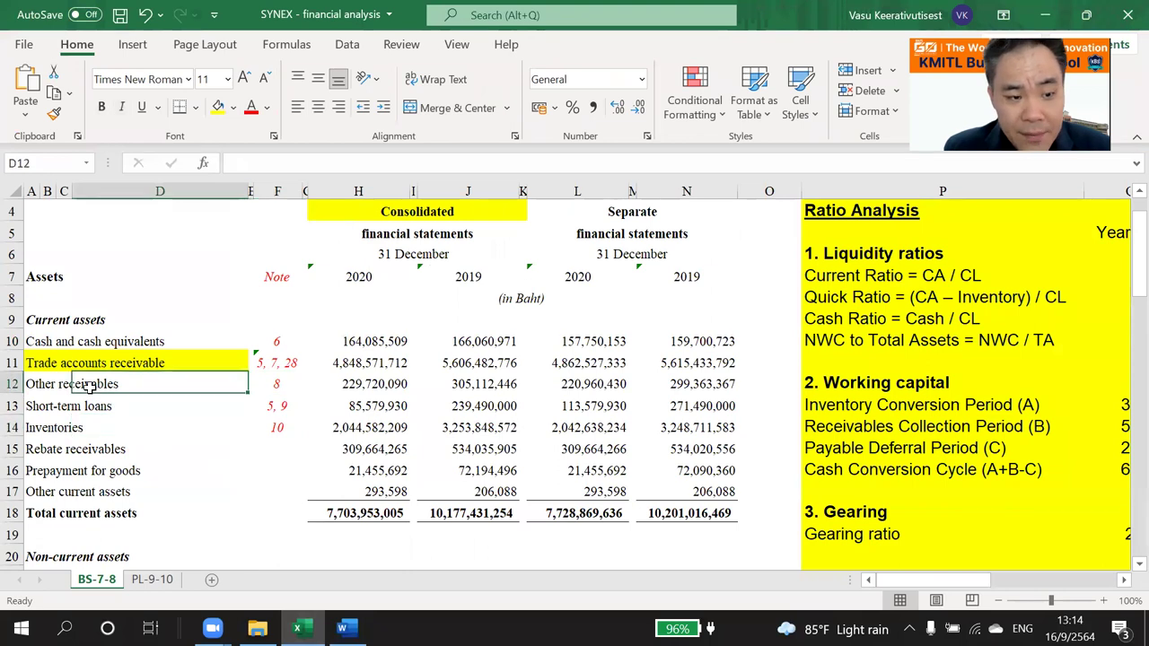
left_click(280, 387)
left_click(342, 629)
triple_click(398, 452)
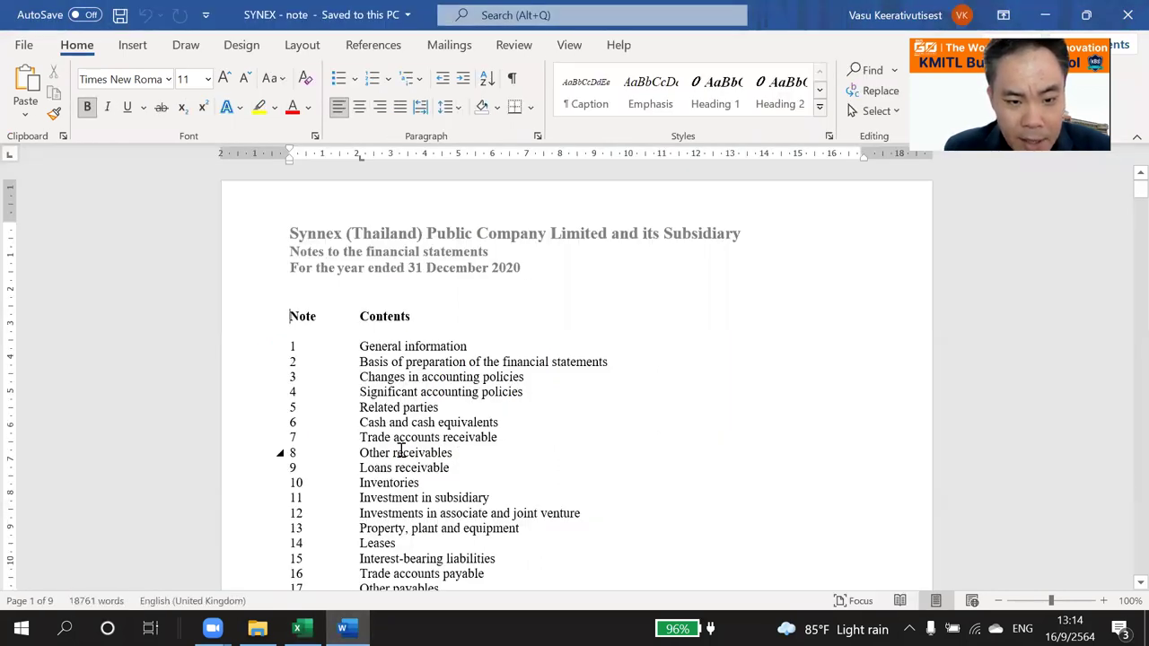
Find note 8 Other receivables in the Word document and examine its breakdown table
left_click(539, 314)
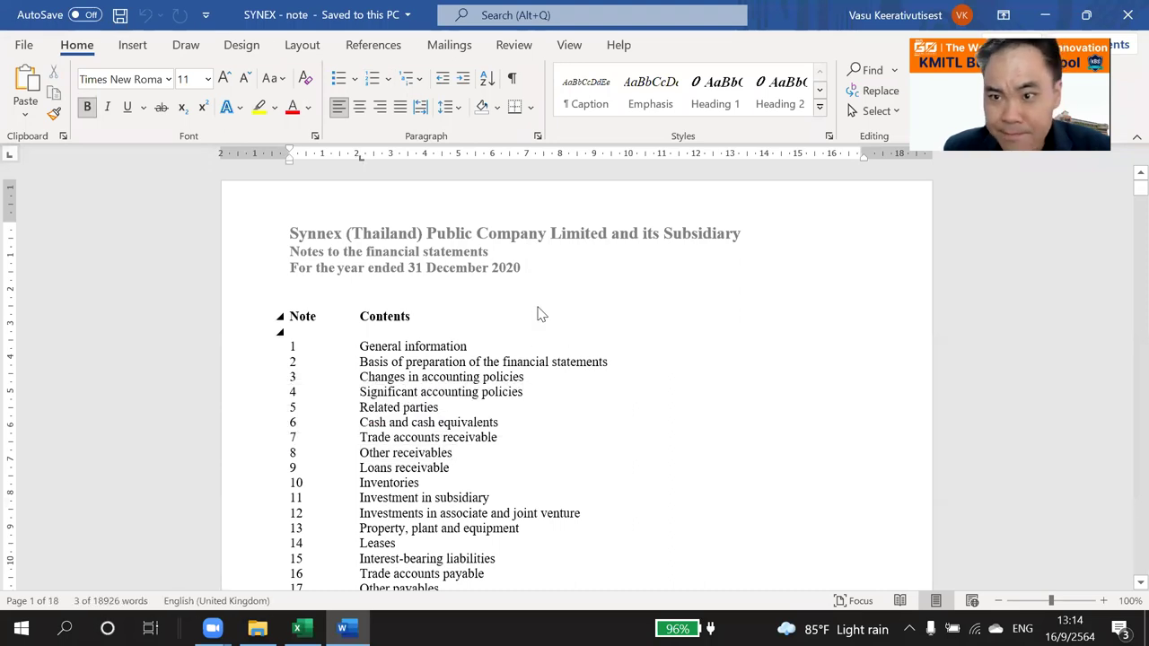
scroll(538, 314, "down", 4)
left_click_drag(1138, 186, 1124, 552)
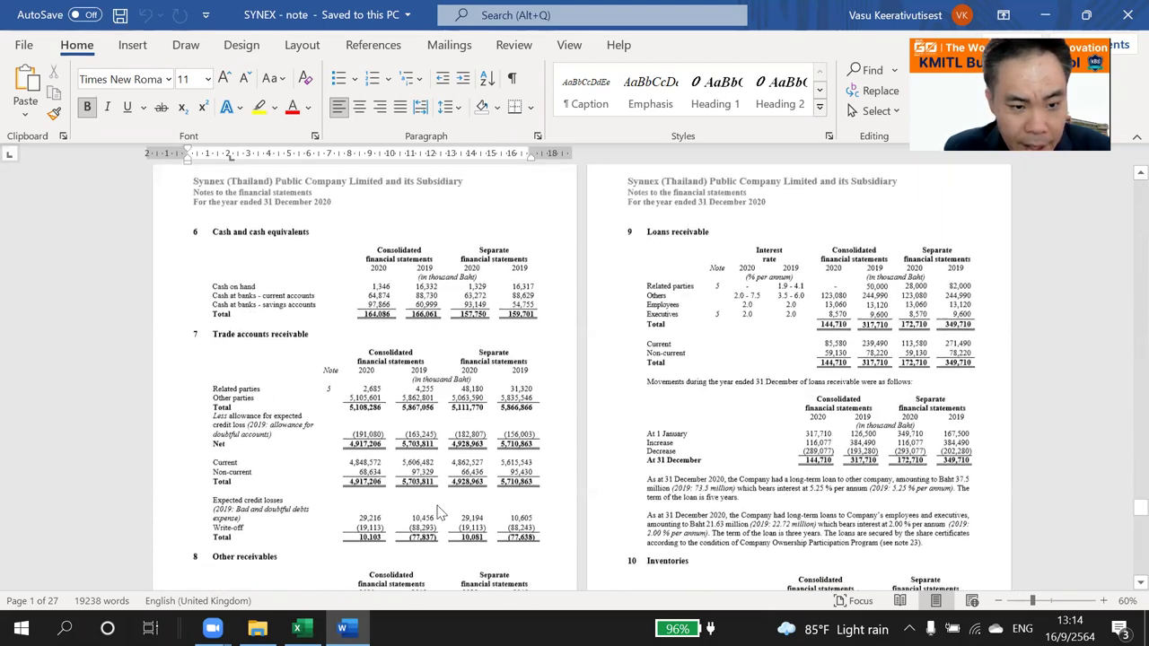
scroll(313, 474, "down", 5)
left_click(277, 423)
scroll(375, 385, "up", 5, "ctrl")
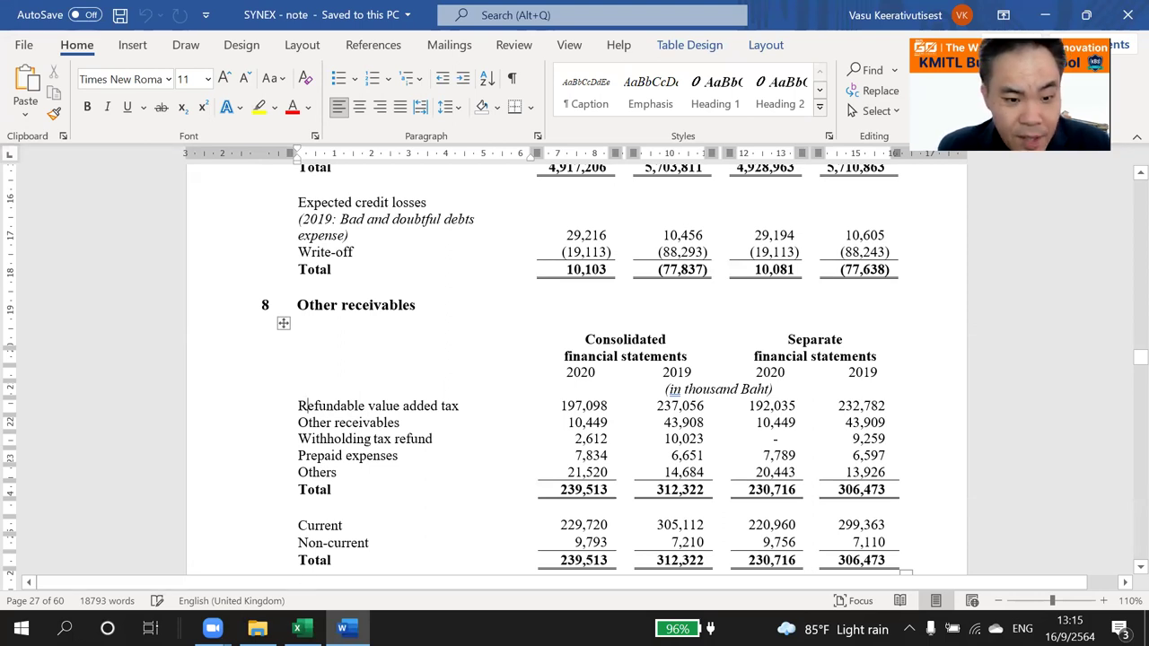
Switch to the Excel workbook and remove the yellow fill from the Trade accounts receivable label and the Consolidated heading
left_click(297, 629)
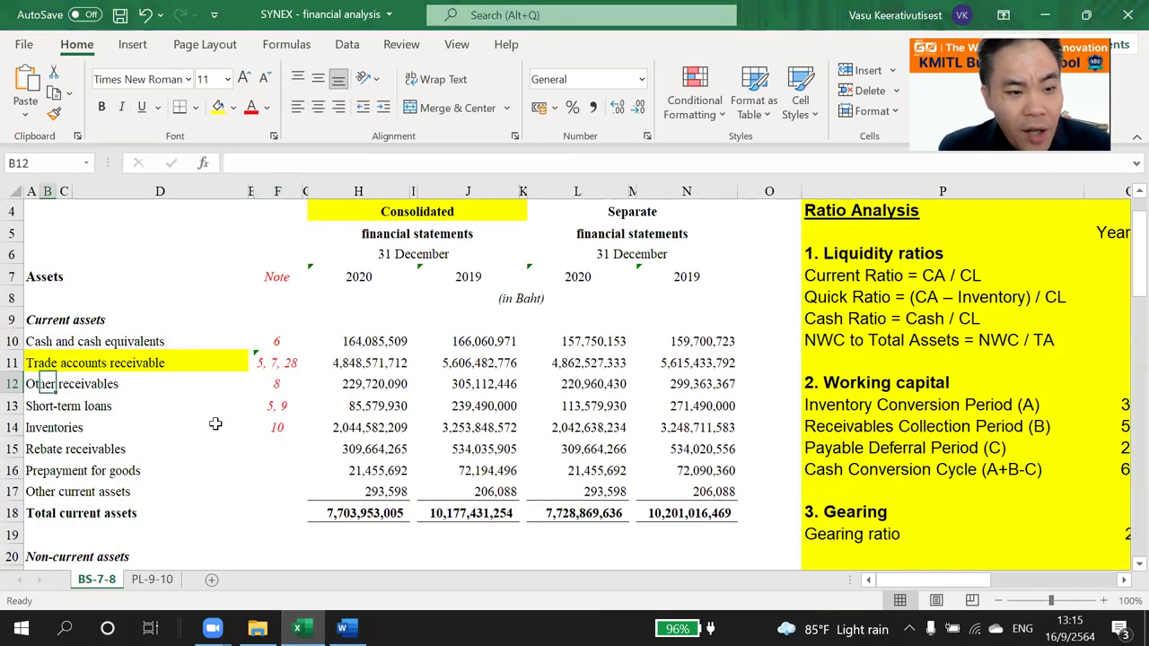
left_click(173, 447)
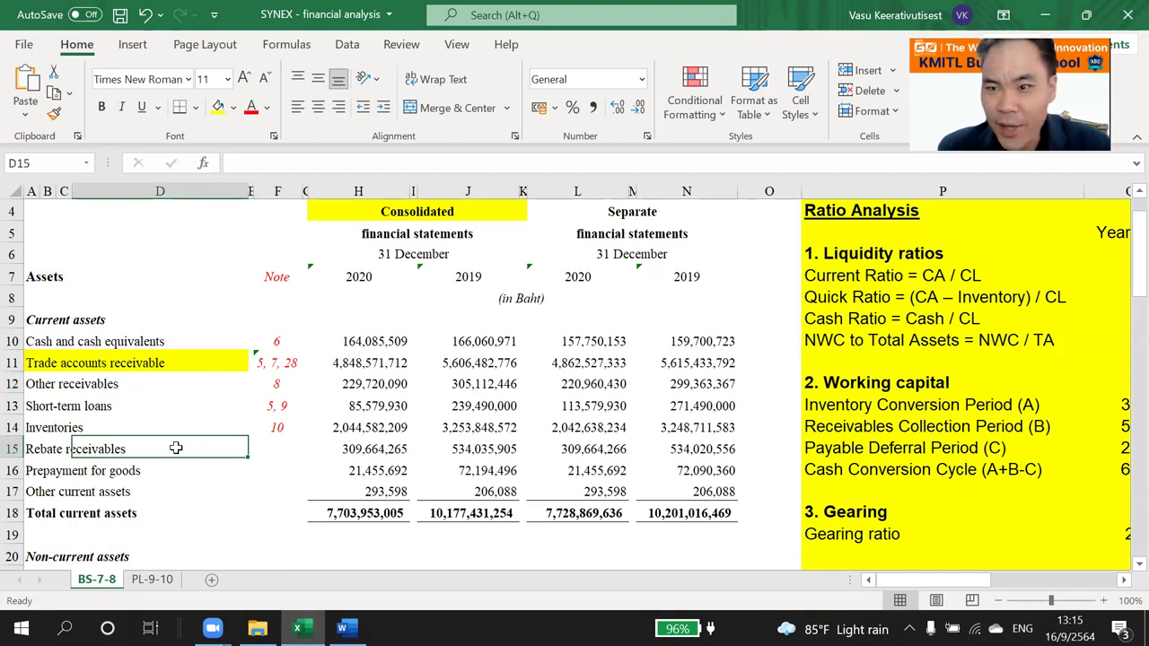
scroll(179, 449, "down", 2)
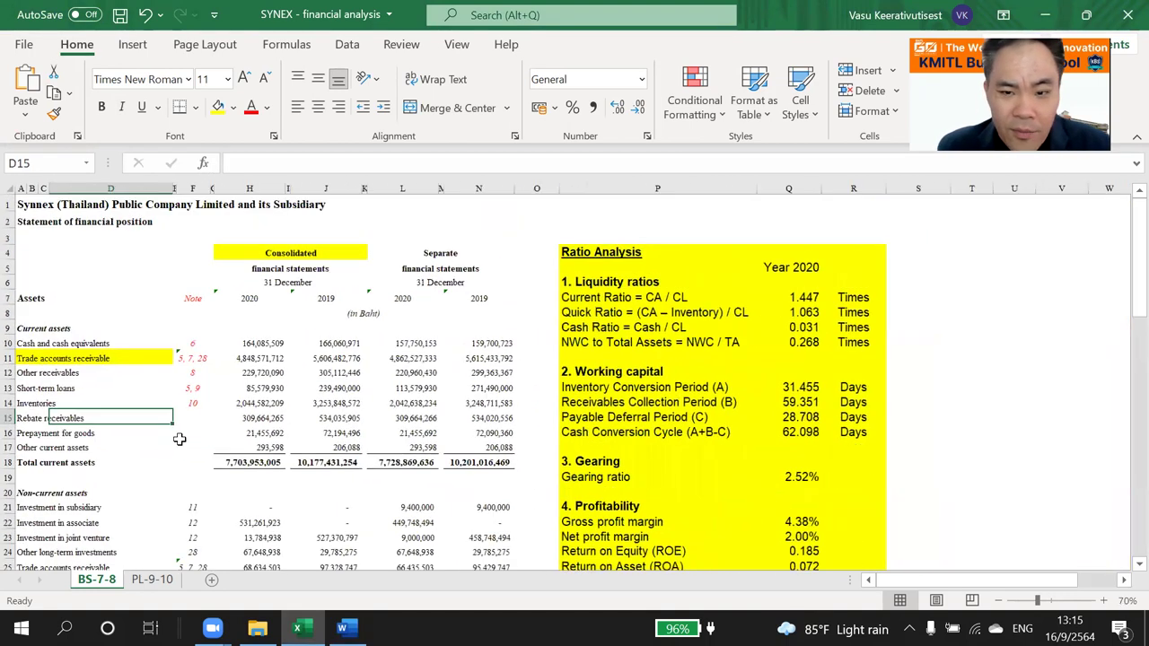
left_click(45, 359)
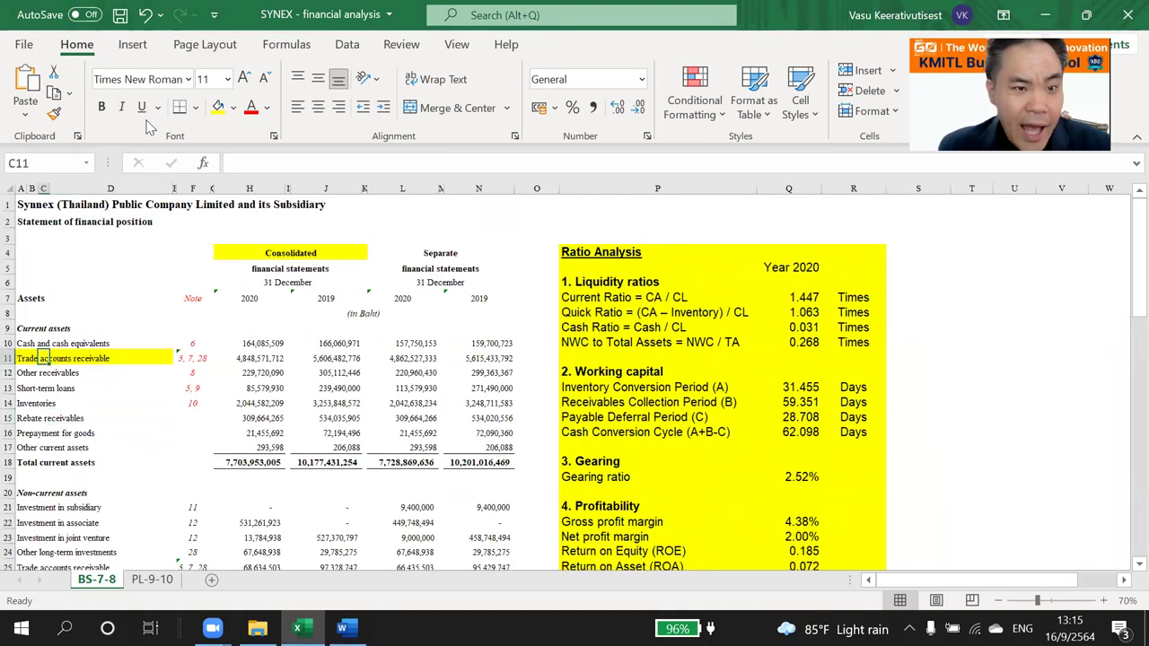
left_click_drag(25, 353, 171, 358)
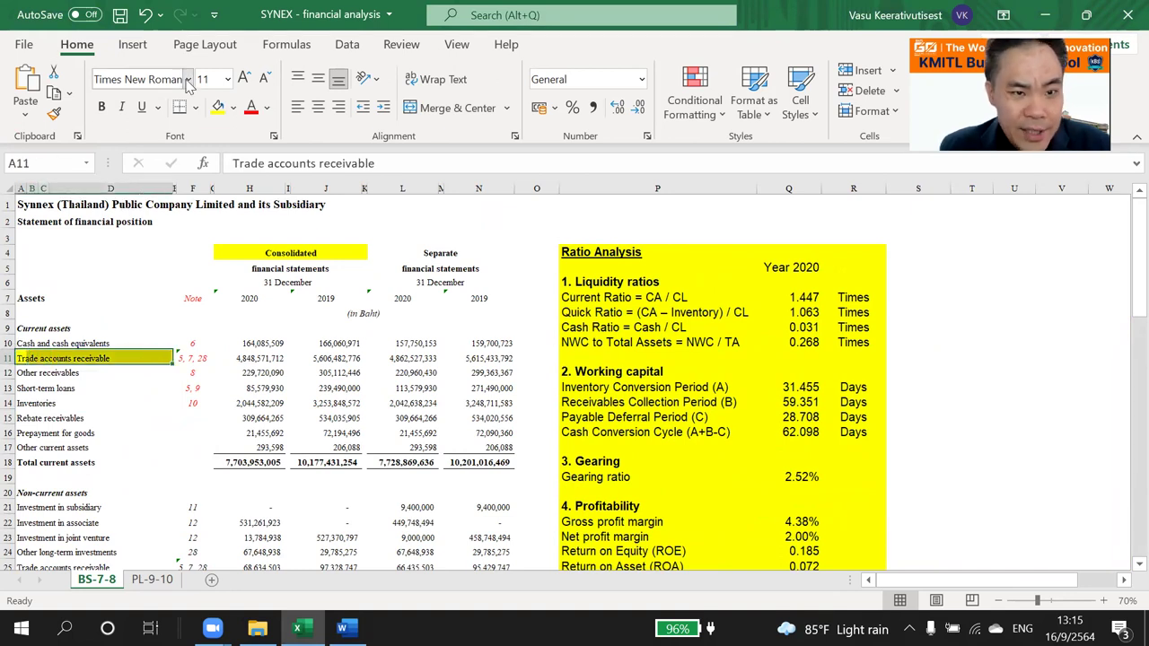
left_click(233, 109)
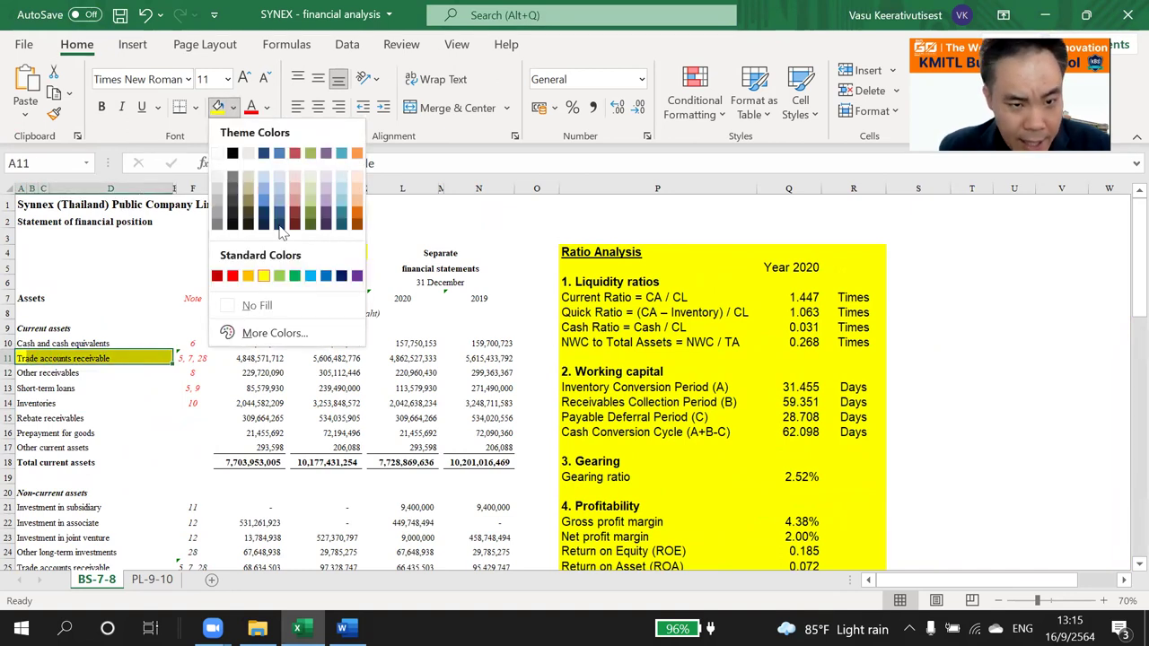
left_click(296, 303)
left_click(251, 252)
left_click(217, 106)
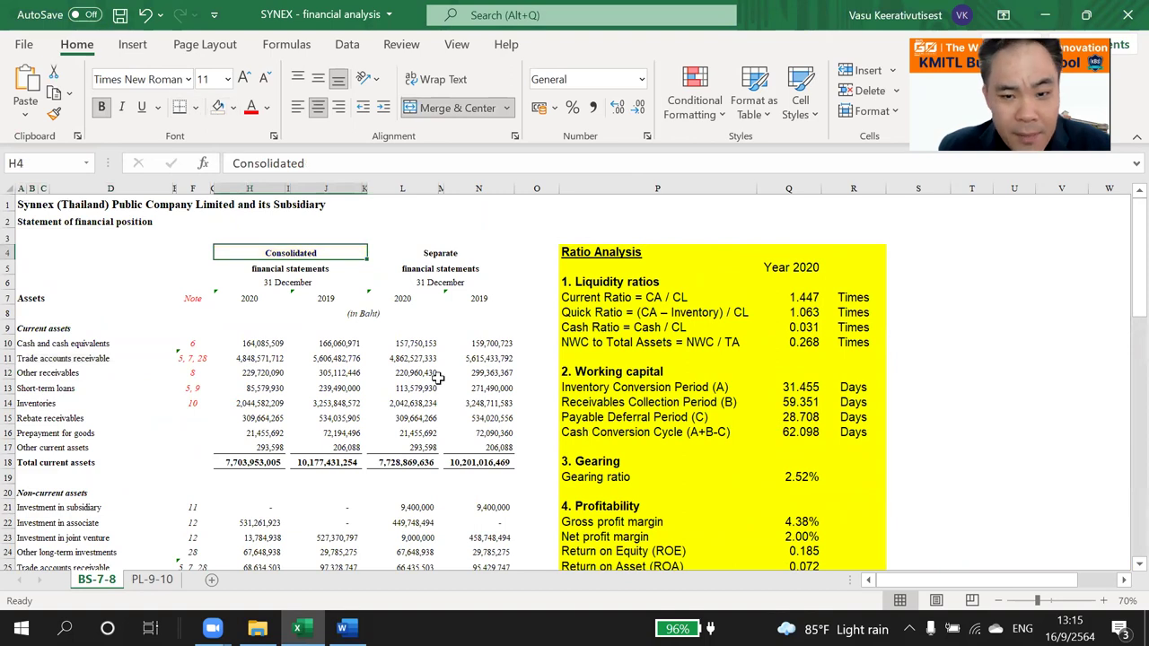
Return the Note heading and the note numbers in F7:F14 to the automatic black font colour
left_click(274, 349)
left_click(194, 301)
left_click_drag(198, 311, 192, 403)
left_click(267, 107)
left_click(260, 133)
left_click(478, 387)
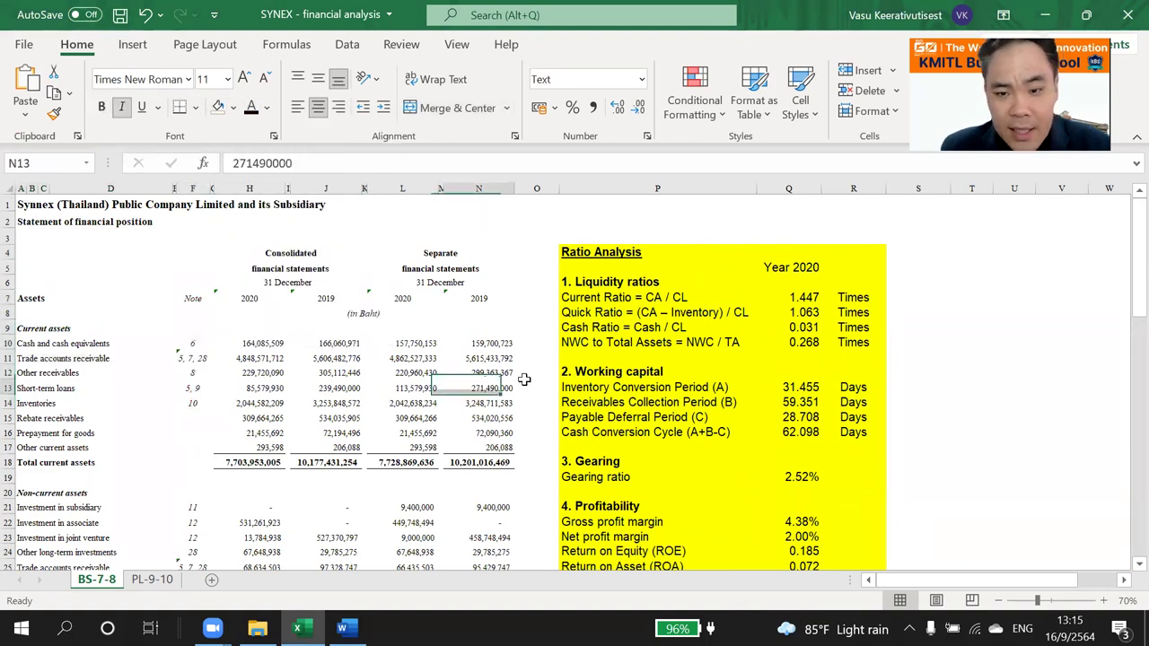
double_click(788, 297)
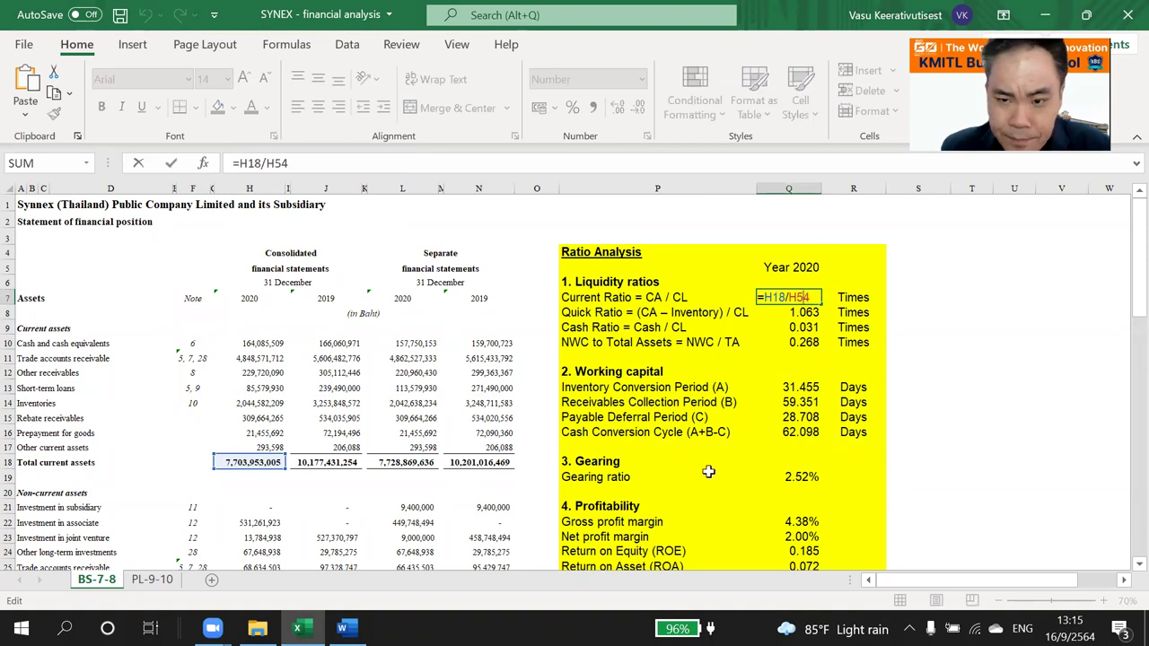
key("Escape")
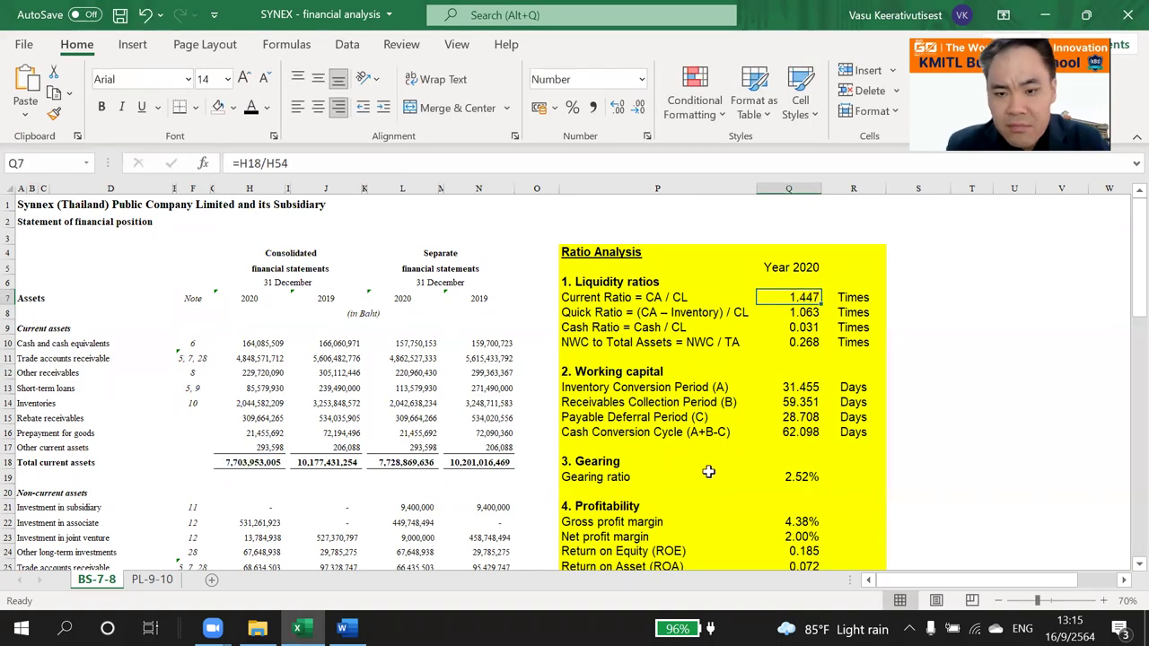
key("Delete")
type("=")
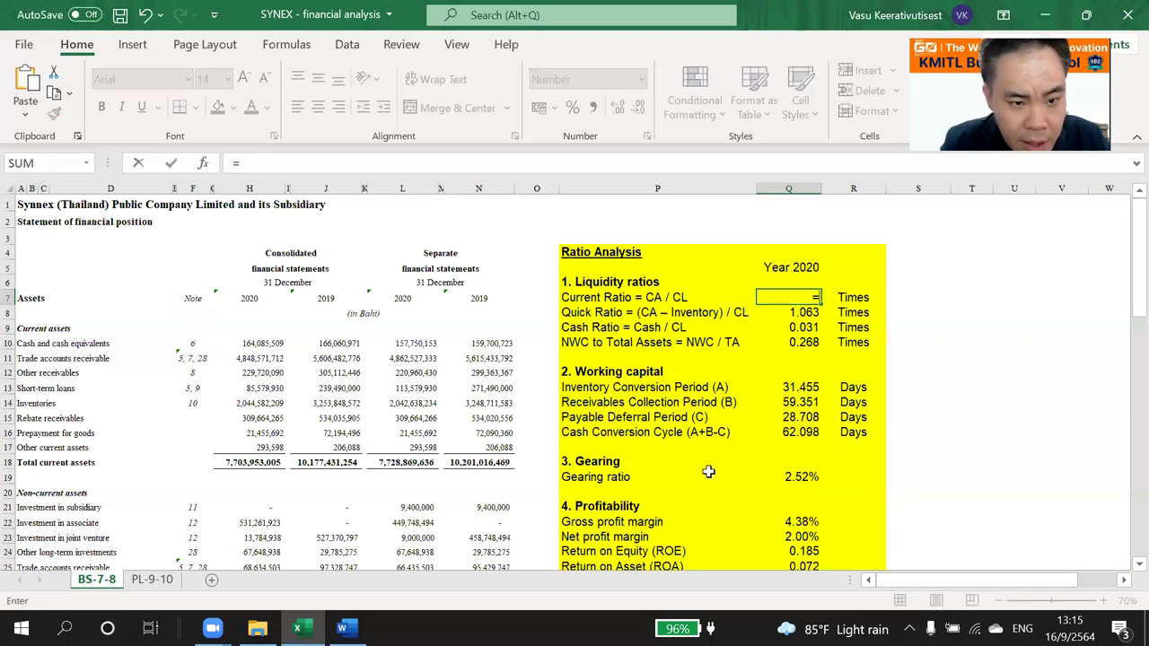
type("77039")
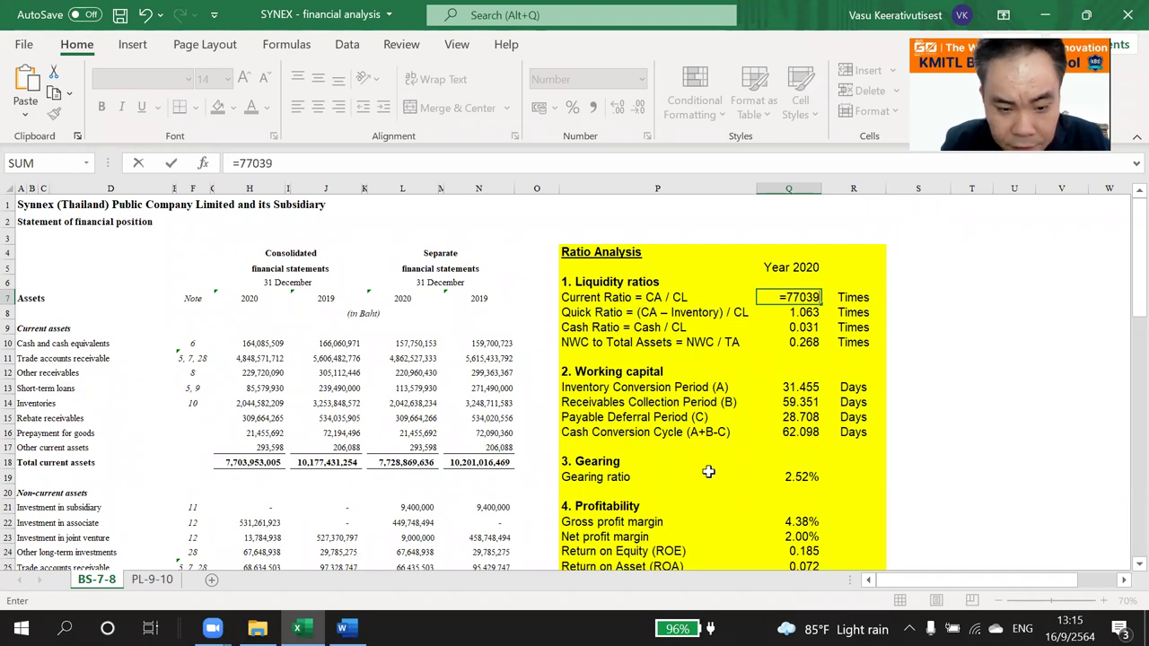
type("5300")
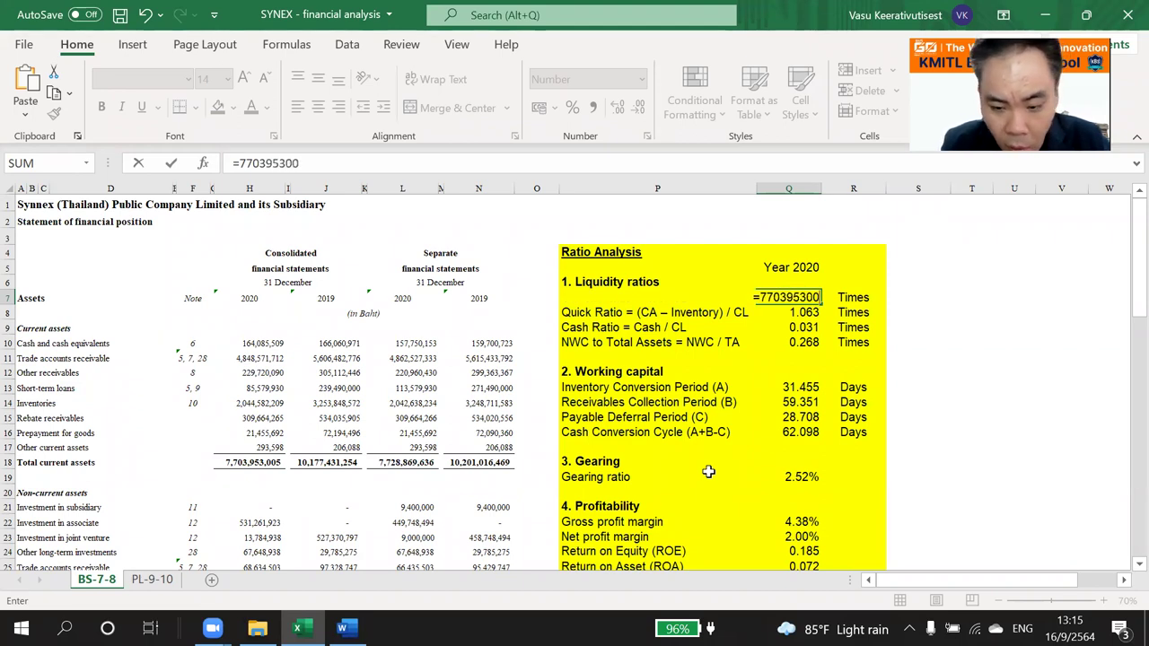
type("5/")
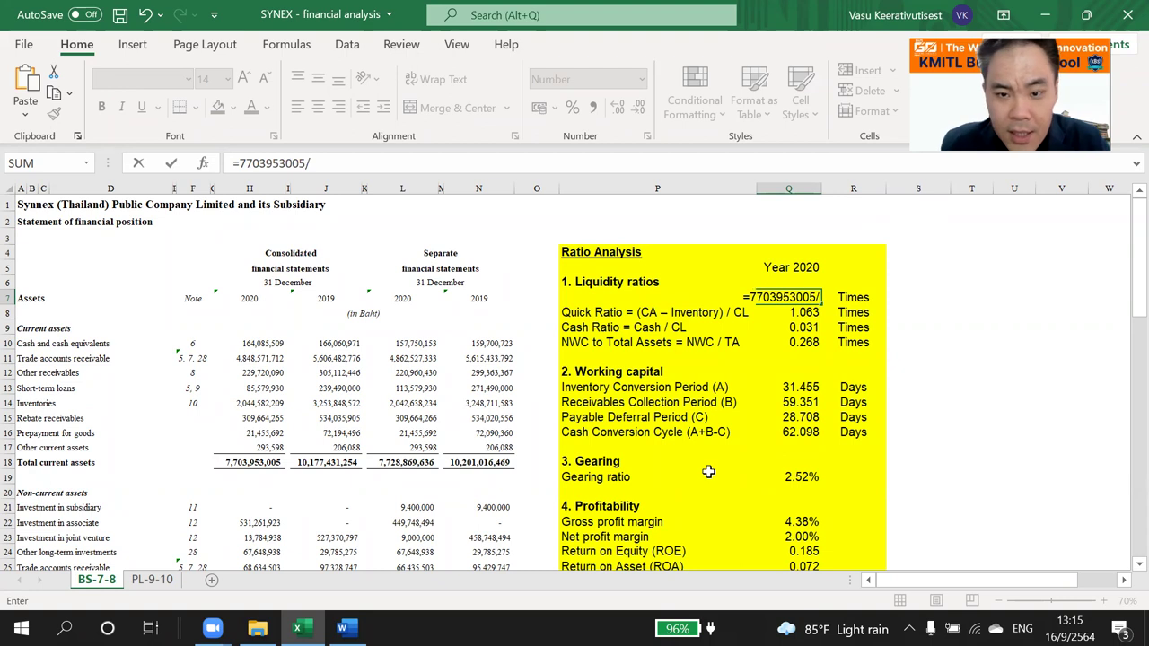
key("Escape")
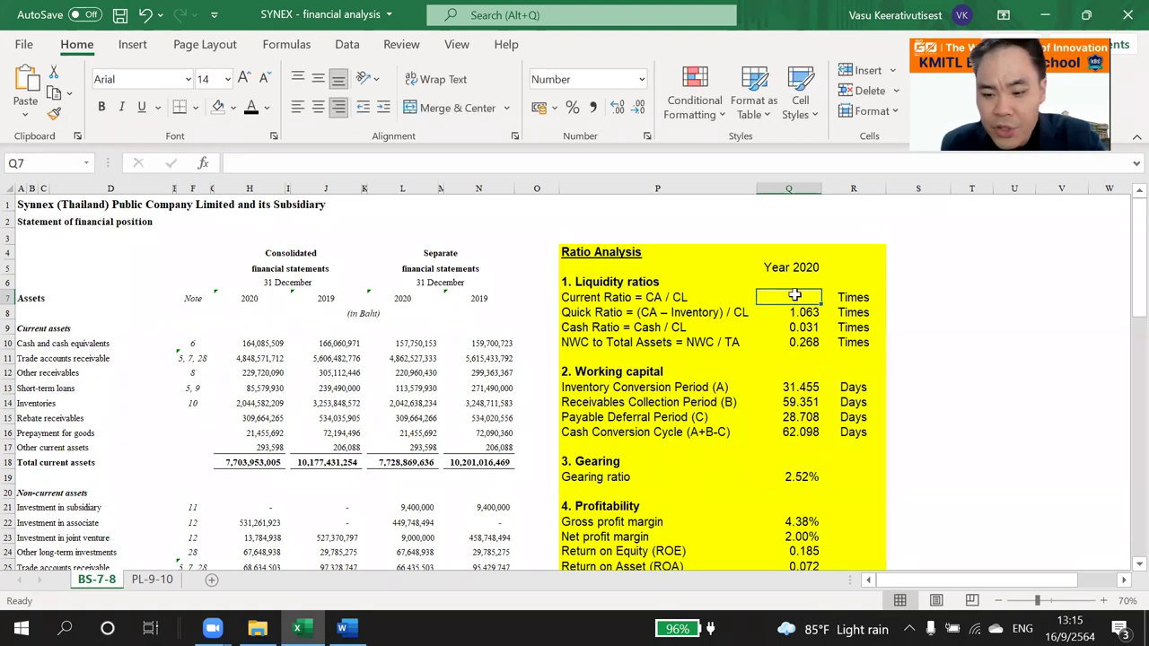
Enter =H18/H54 as the Current Ratio in Q7, dividing 2020 total current assets by total current liabilities, and check the formula
type("=")
left_click(257, 461)
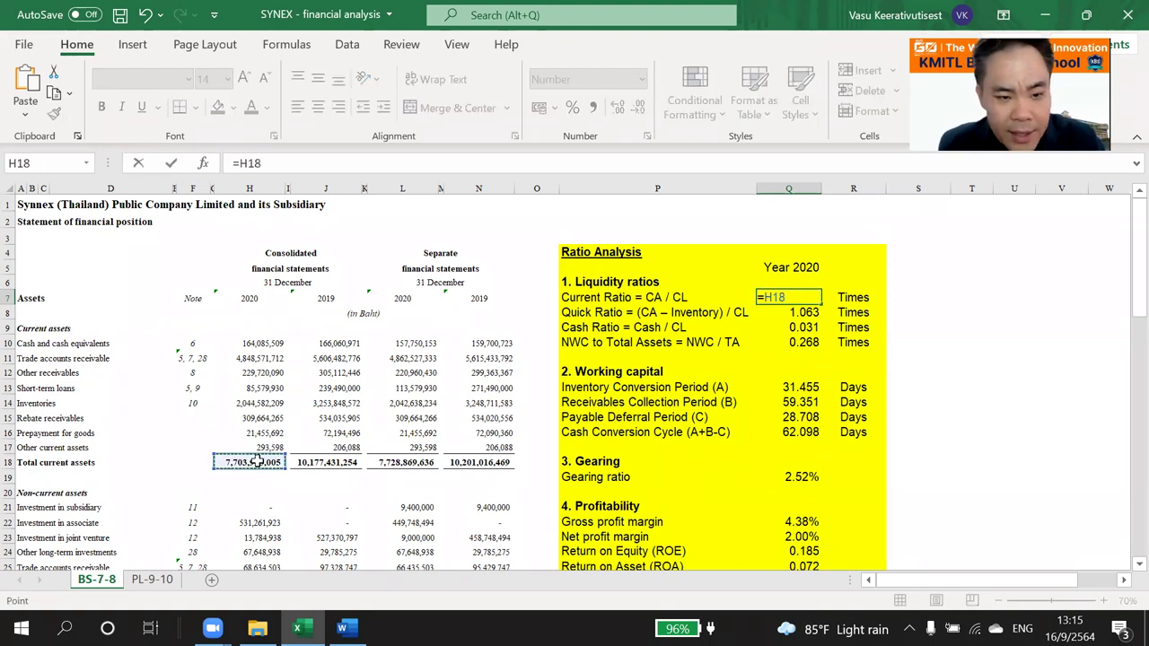
type("/")
scroll(263, 422, "down", 13)
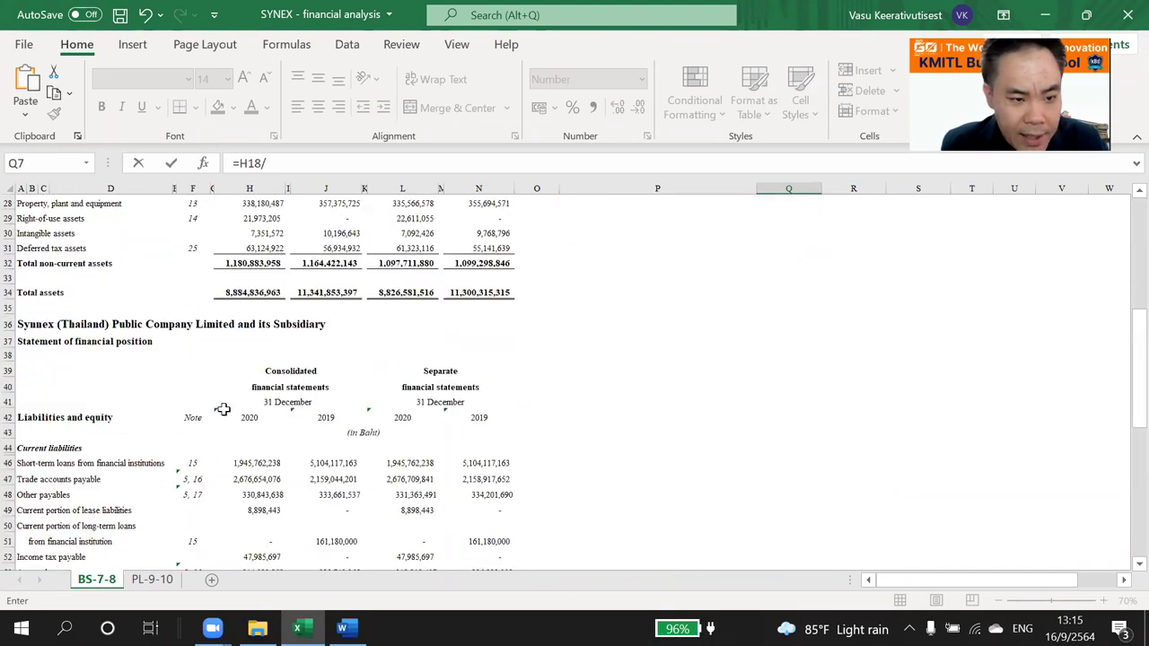
left_click(257, 403)
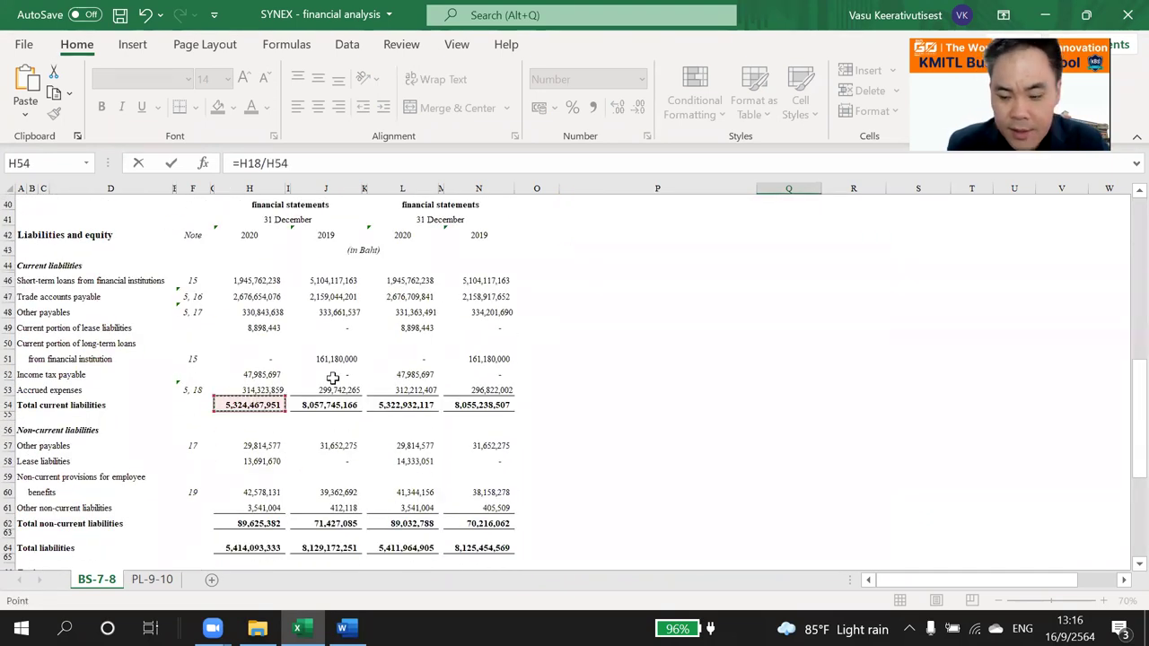
key("Return")
scroll(535, 370, "up", 3)
double_click(797, 297)
key("Escape")
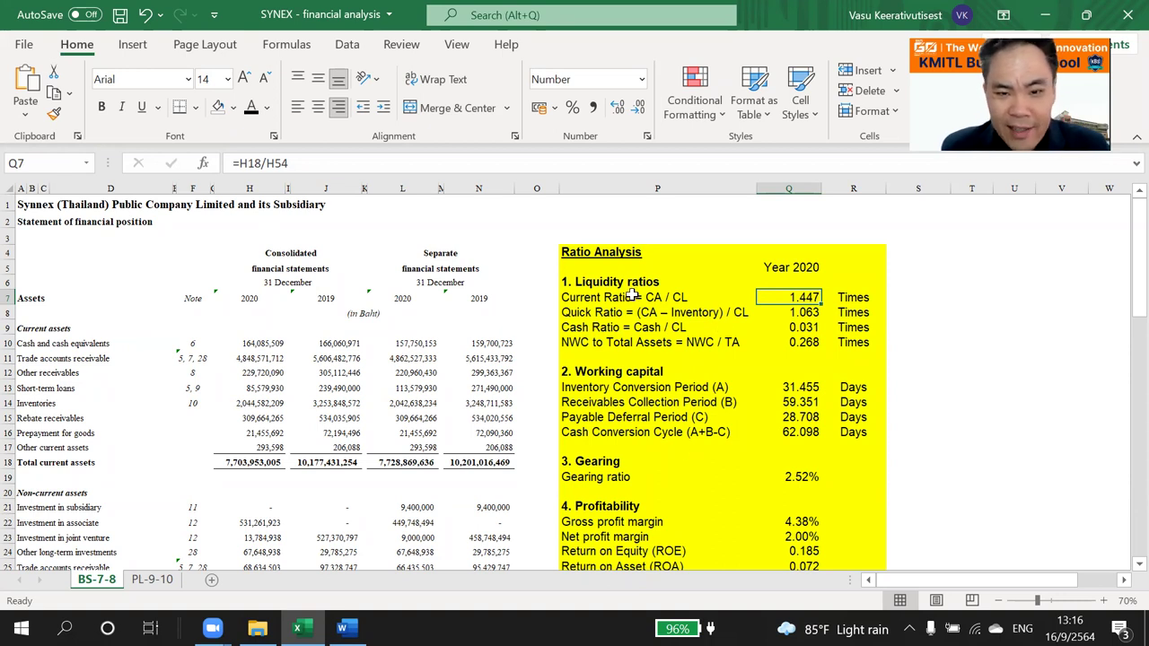
scroll(632, 295, "down", 1)
scroll(632, 295, "up", 1)
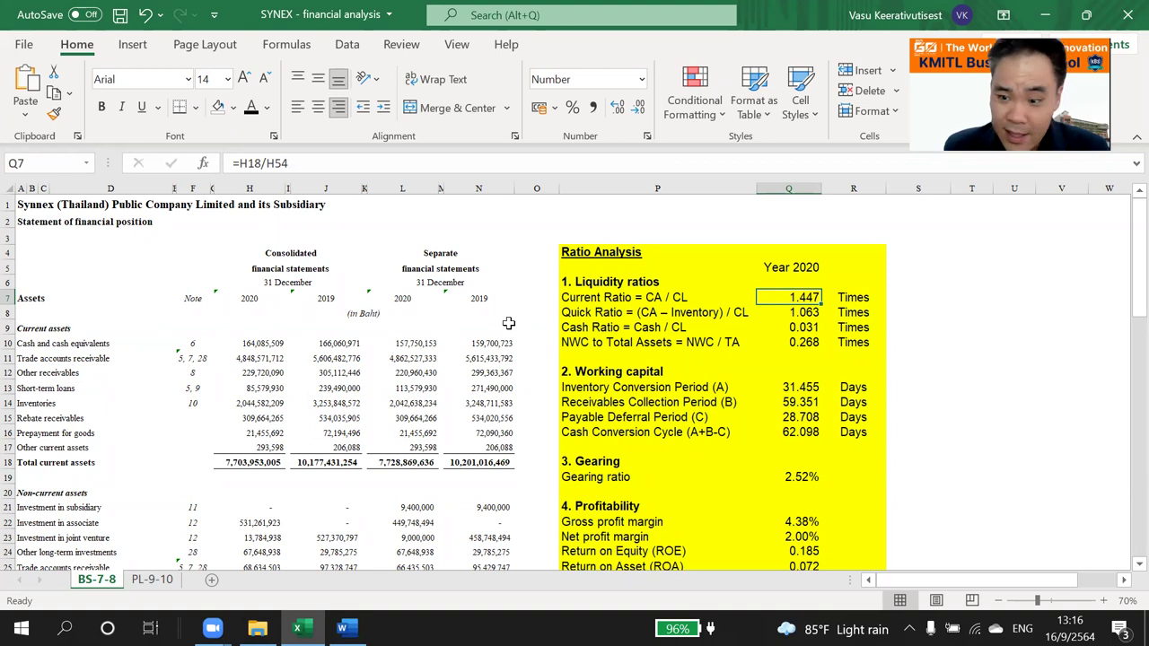
scroll(508, 323, "down", 1)
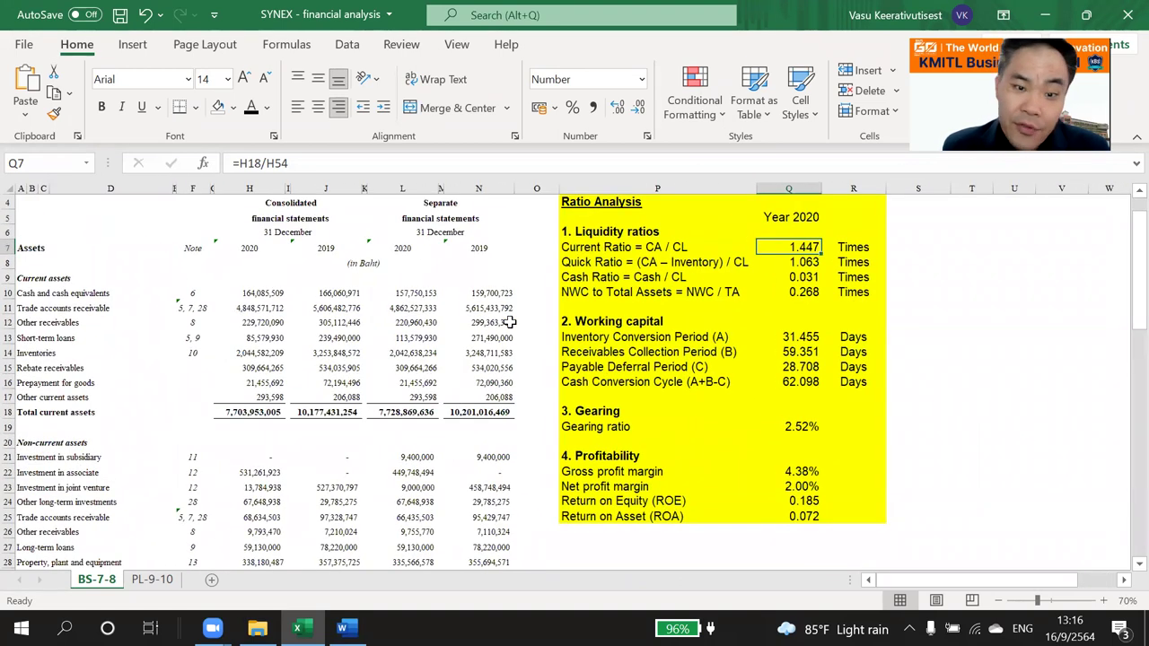
scroll(508, 322, "up", 1)
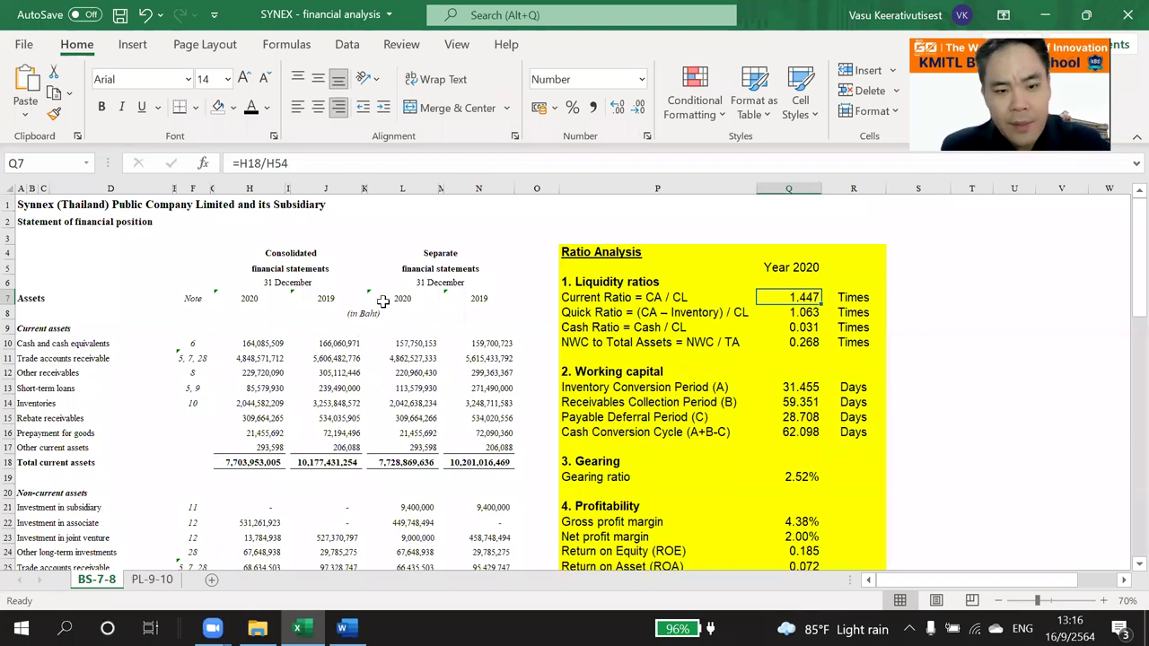
left_click(527, 250)
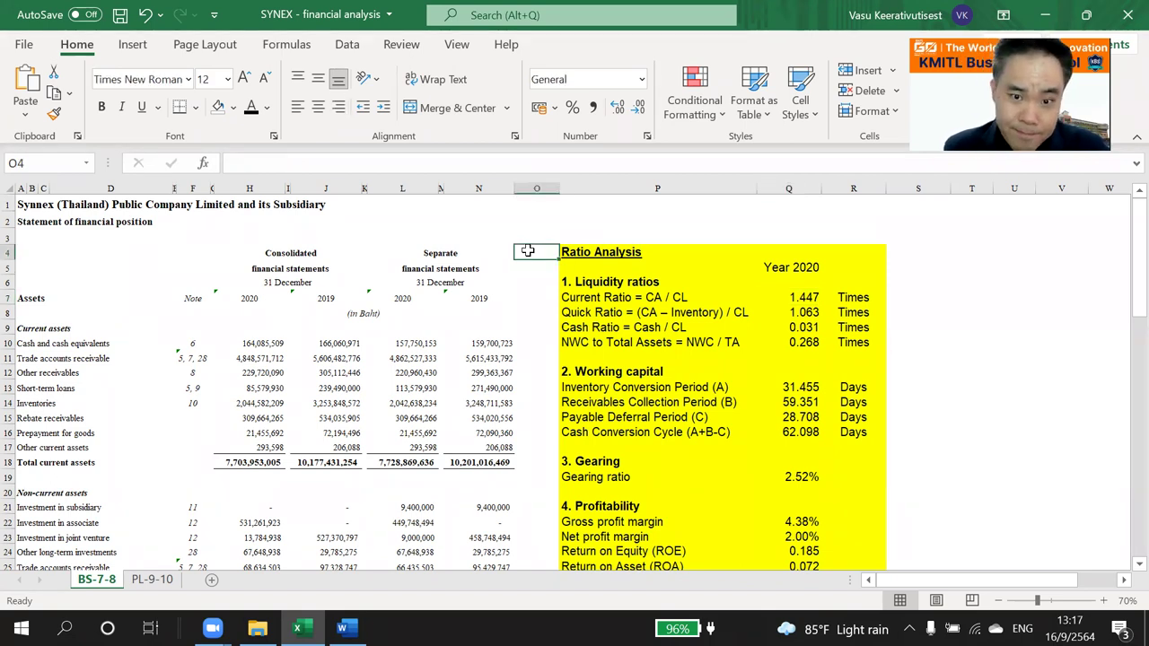
left_click(531, 298)
Switch to the Word notes, go from note 8 back to the opening contents list, and compare it with the Excel balance sheet
left_click(342, 628)
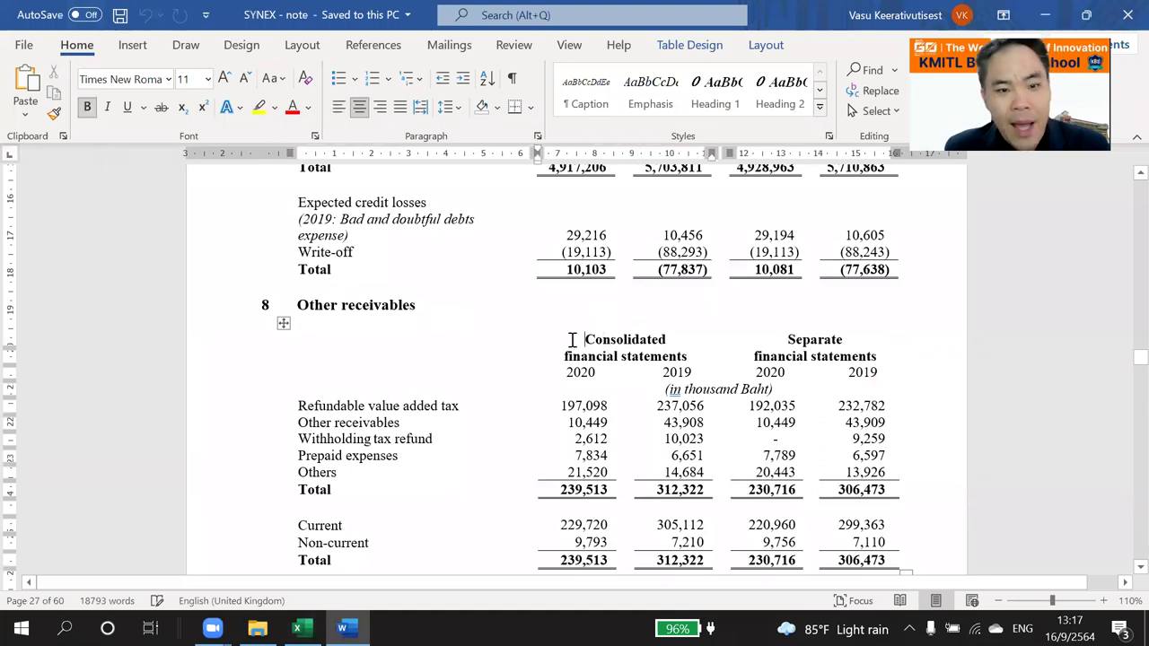
scroll(571, 339, "down", 3)
scroll(565, 323, "up", 6)
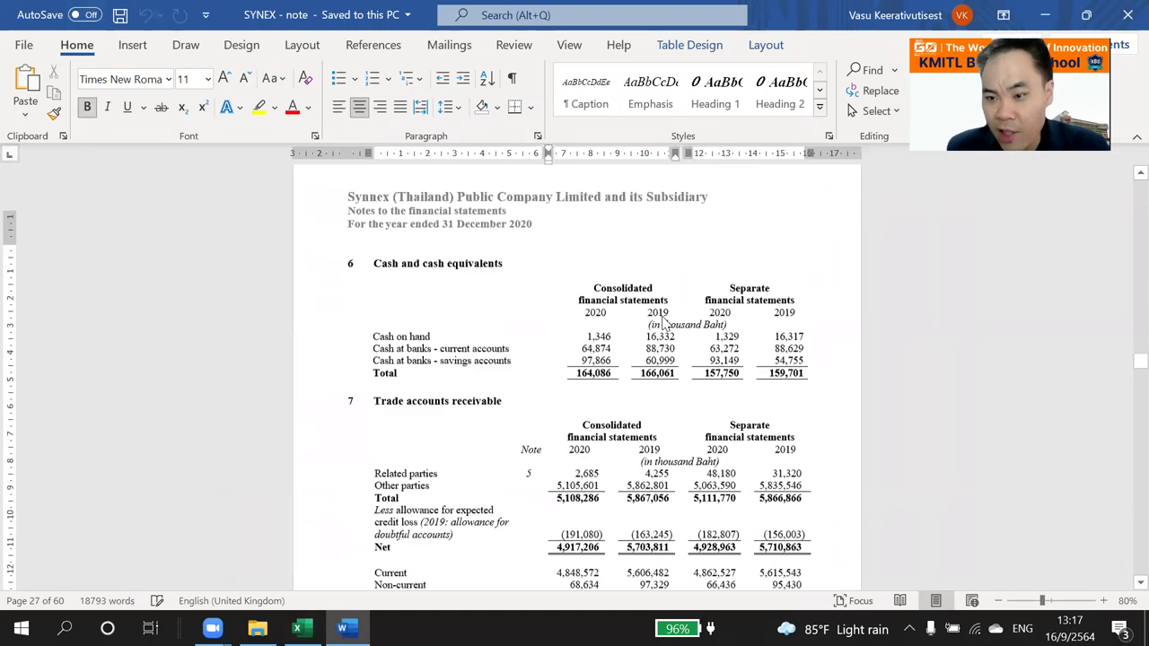
left_click_drag(1124, 363, 1125, 171)
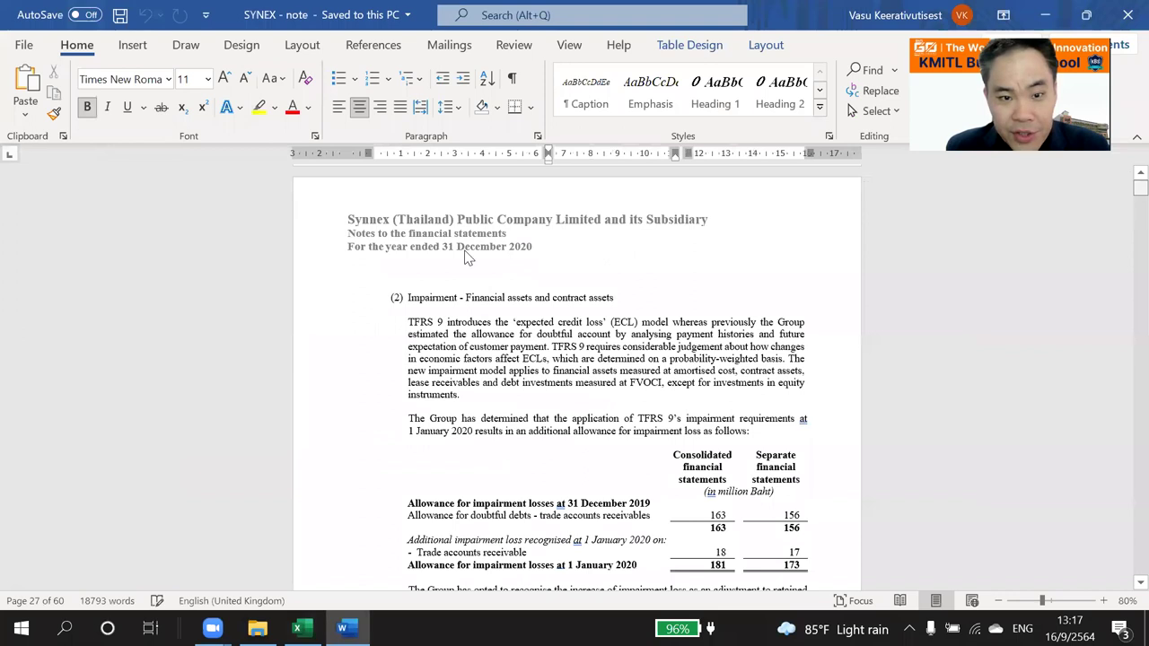
scroll(458, 250, "up", 5, "ctrl")
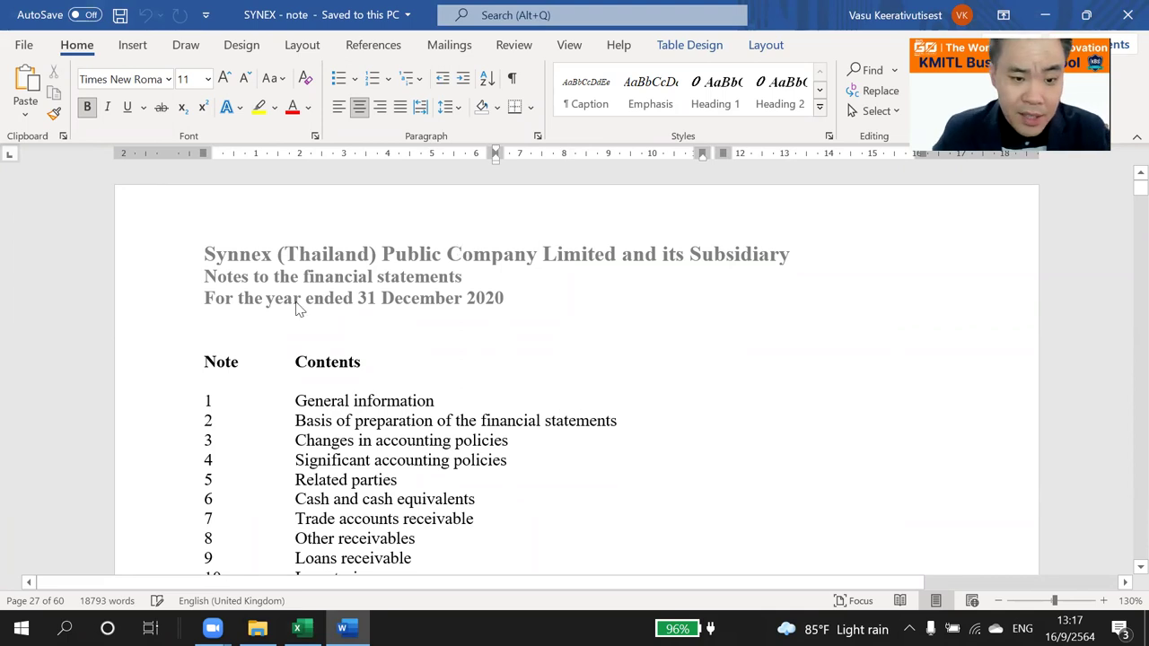
left_click(297, 628)
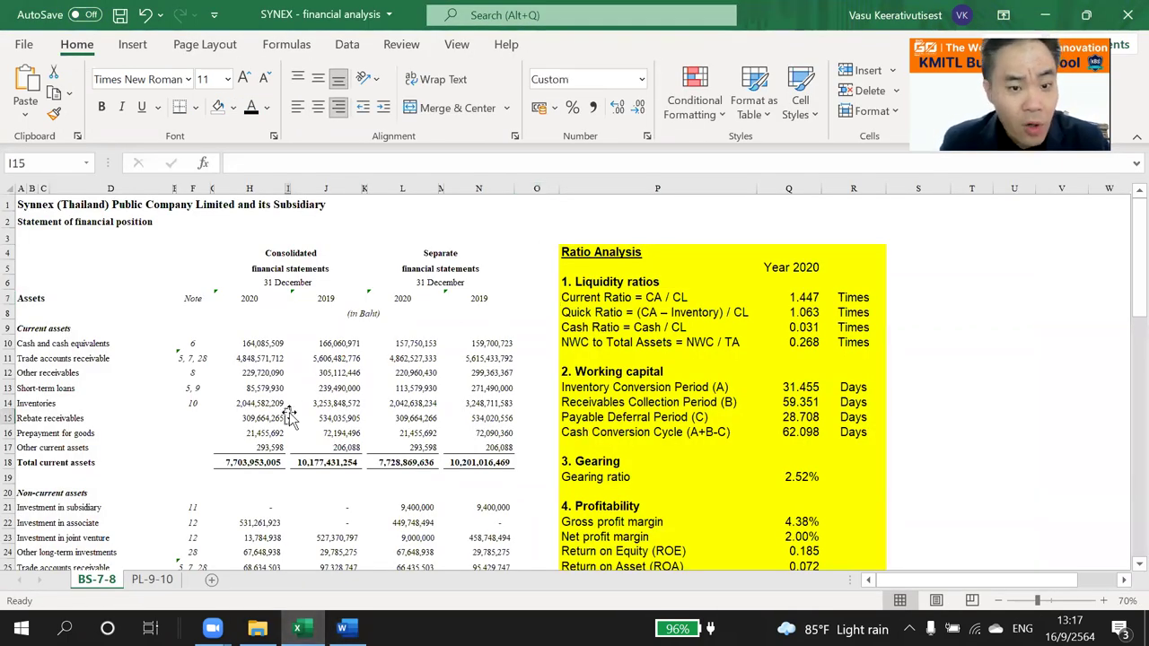
left_click(342, 628)
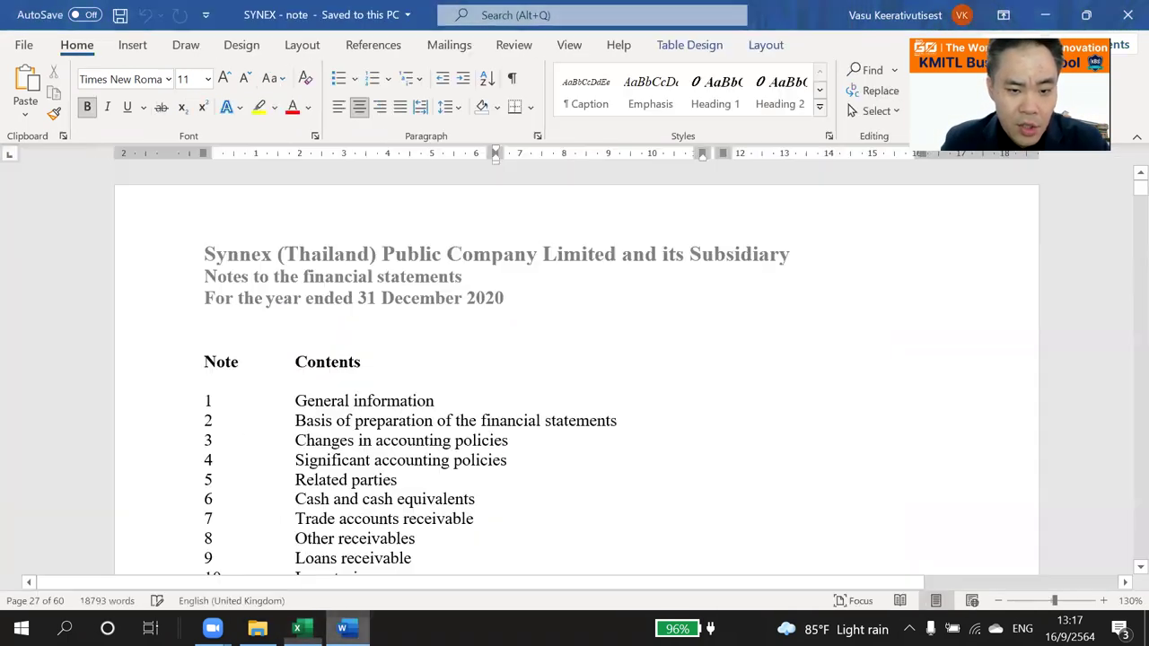
Look up note 1 General information in the Word document and return to the contents list on page 1
left_click(399, 401)
scroll(442, 357, "down", 2, "ctrl")
scroll(421, 337, "down", 10)
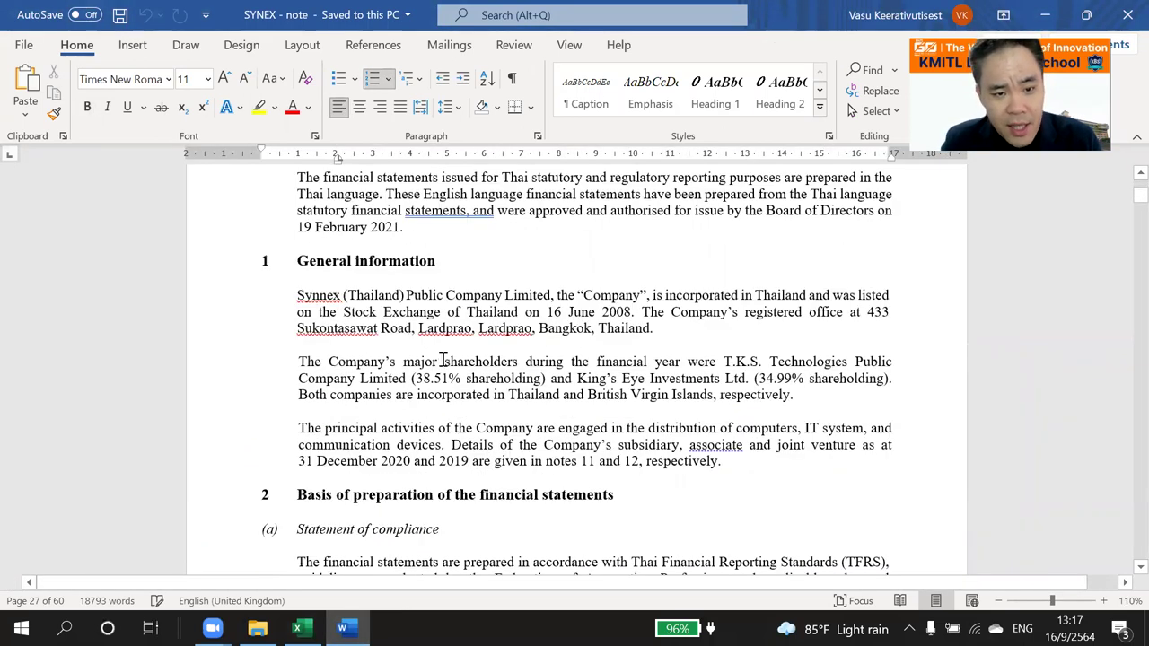
scroll(449, 363, "up", 5)
scroll(403, 367, "up", 18)
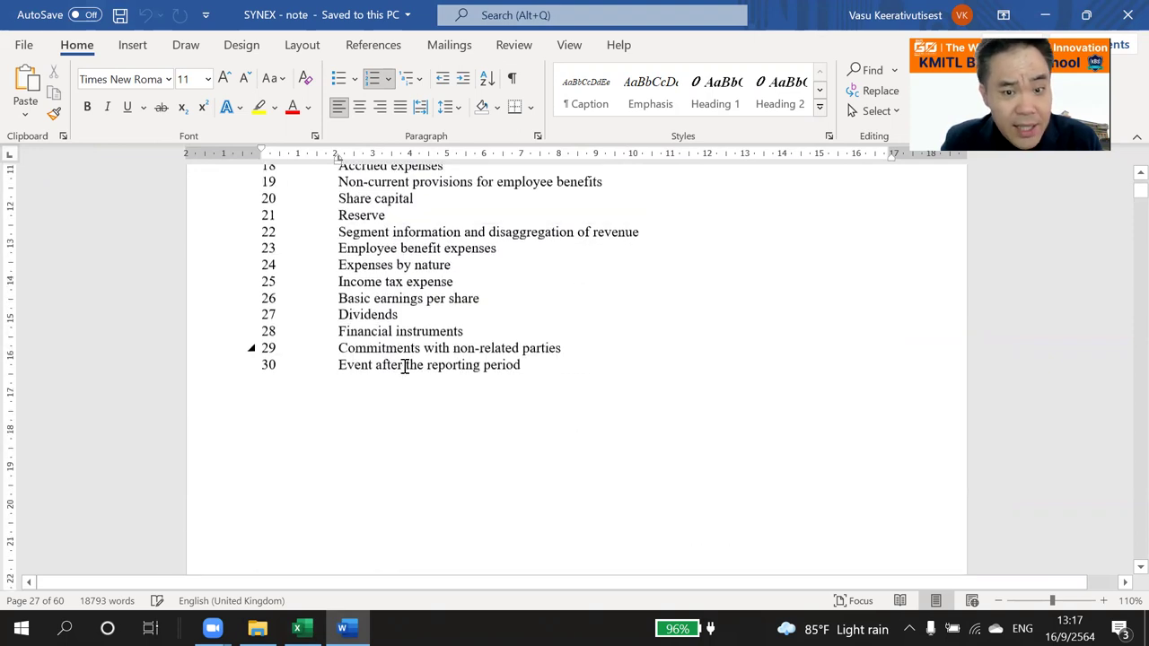
left_click(426, 365)
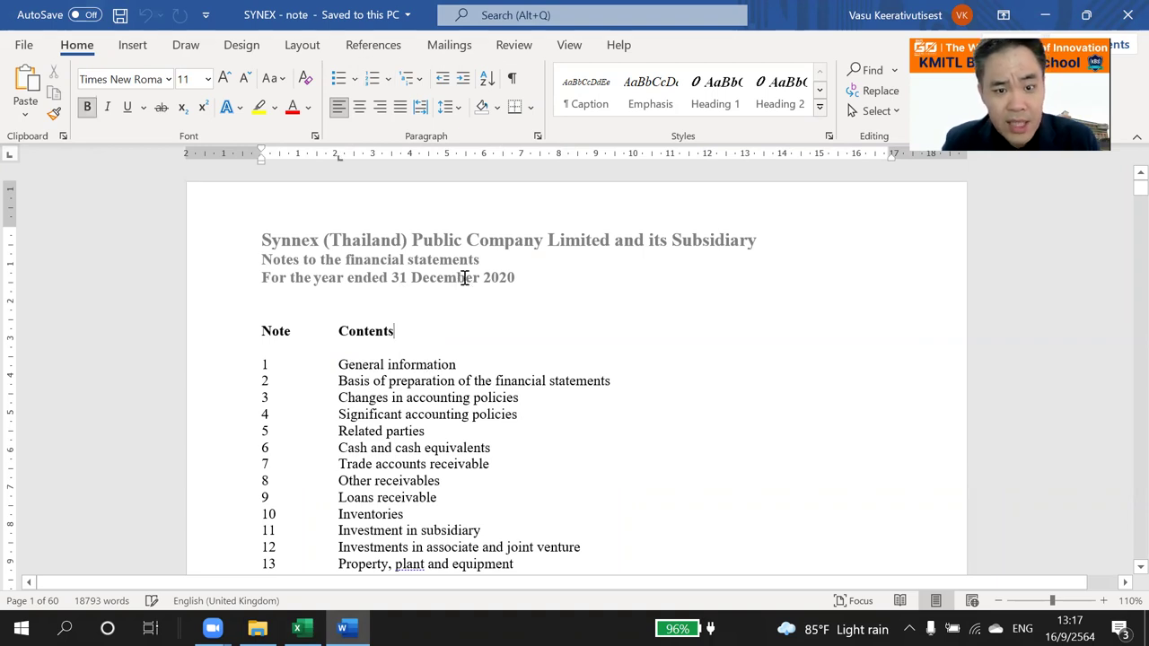
Open the PowerPoint presentation Project 1 - Data collection and financial analysis from the Week 5 folder
double_click(463, 279)
double_click(405, 431)
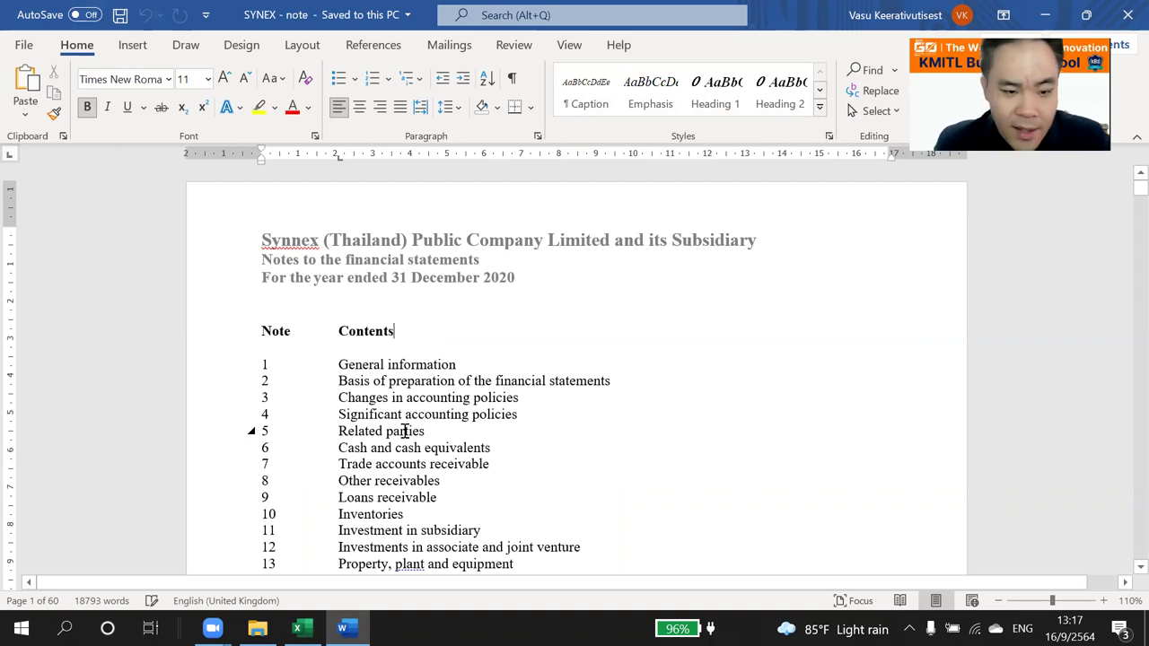
left_click(297, 628)
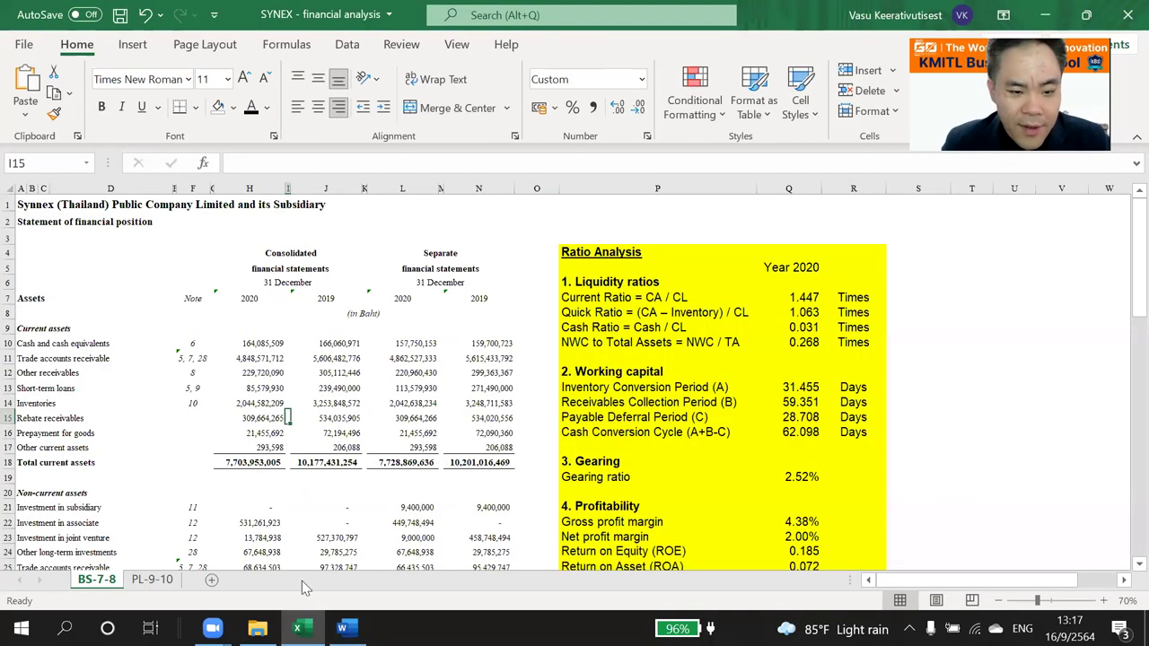
left_click(257, 628)
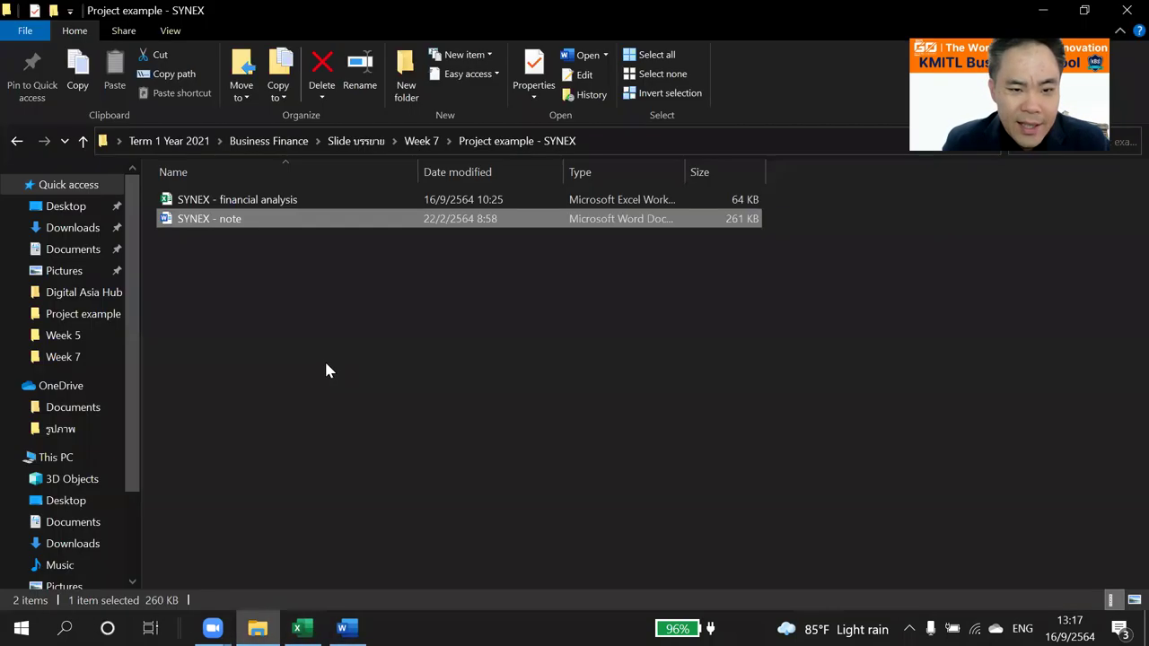
left_click(16, 141)
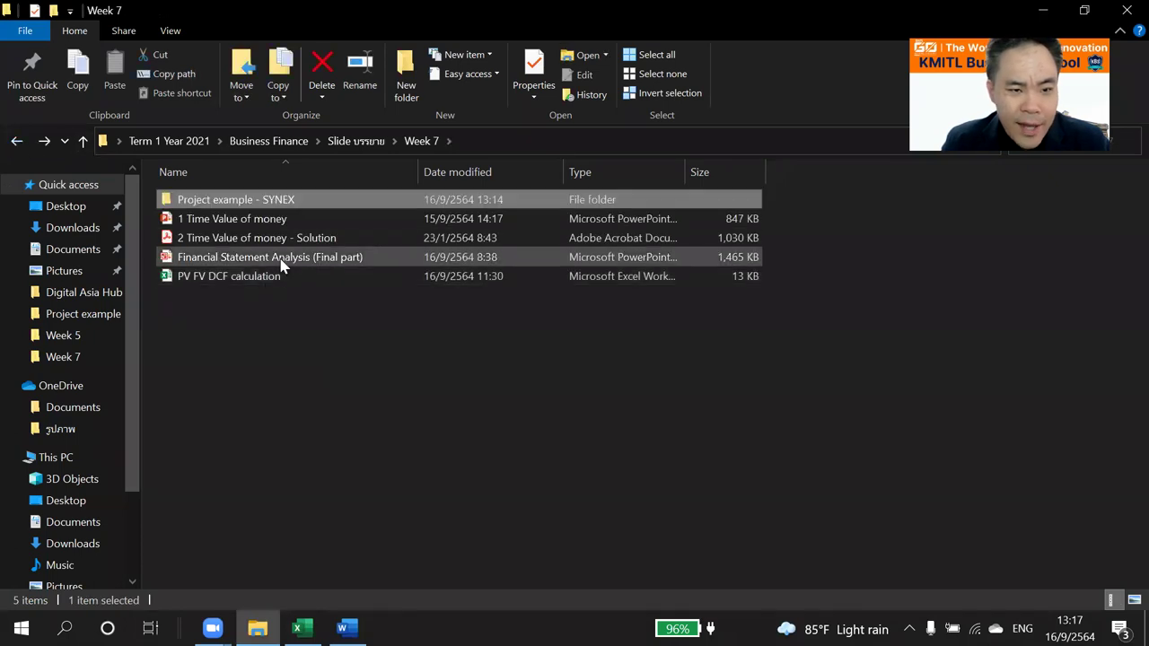
left_click(16, 141)
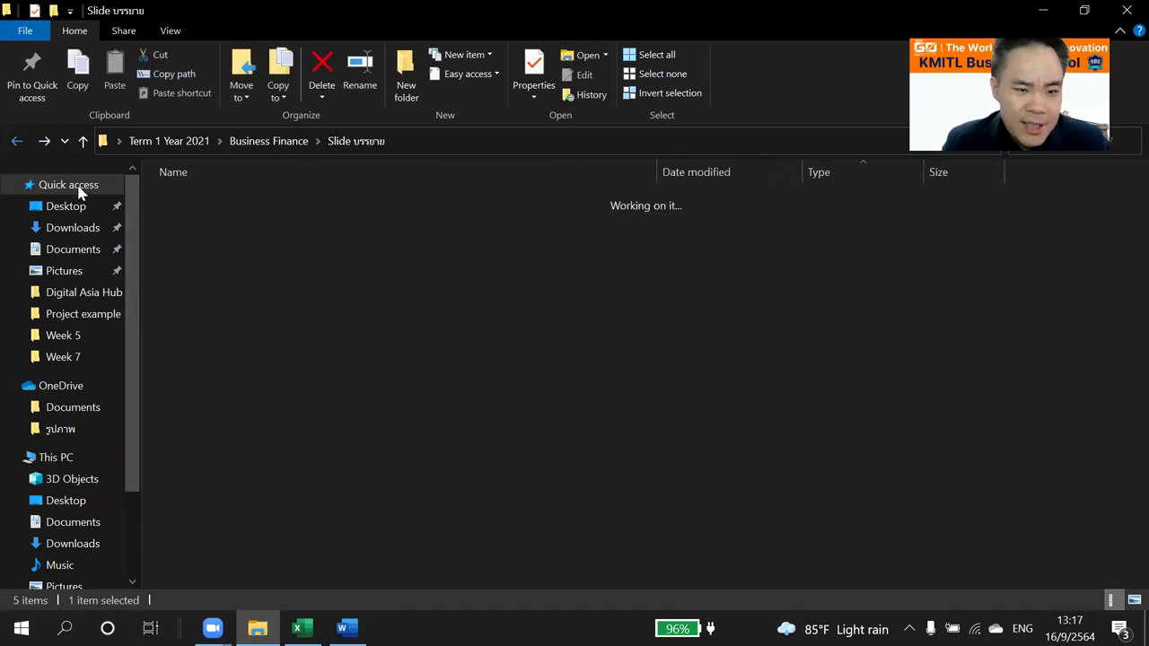
double_click(213, 224)
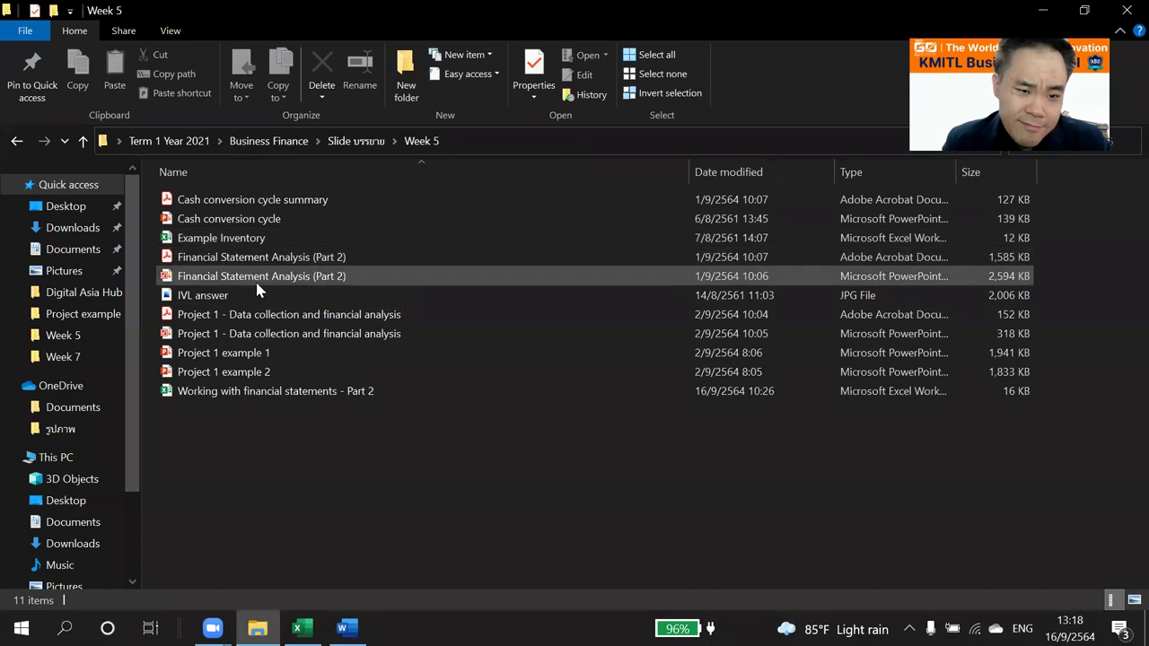
left_click(282, 335)
double_click(282, 334)
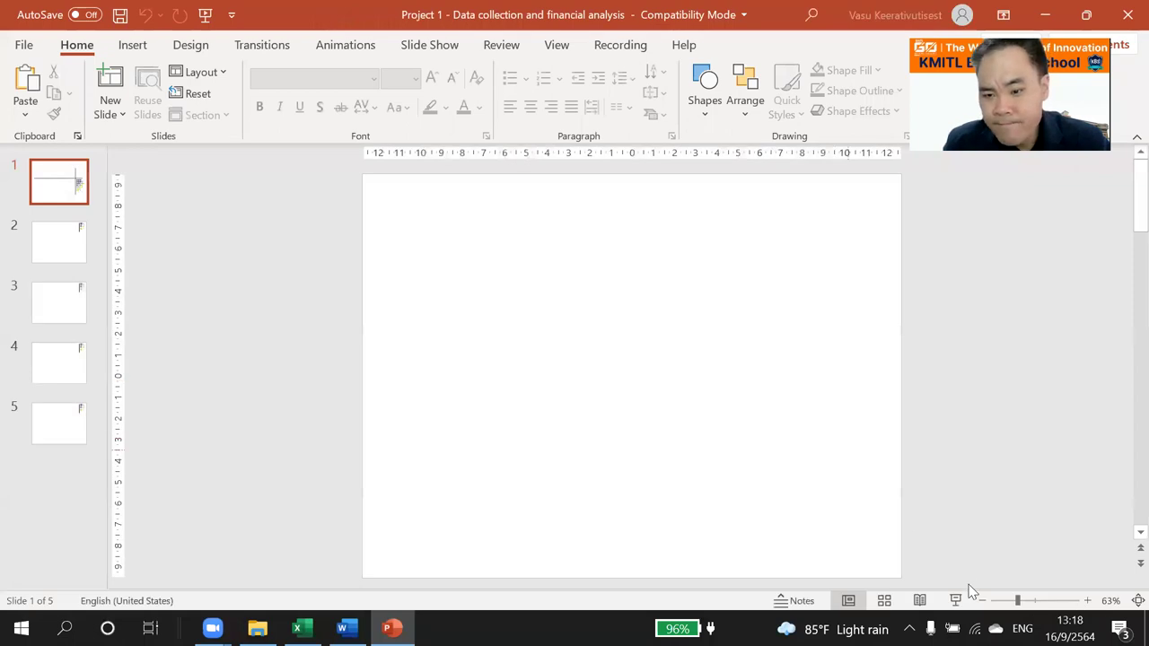
Start the slide show, turn off its subtitles and advance to the Project 1 requirements slide
left_click(955, 599)
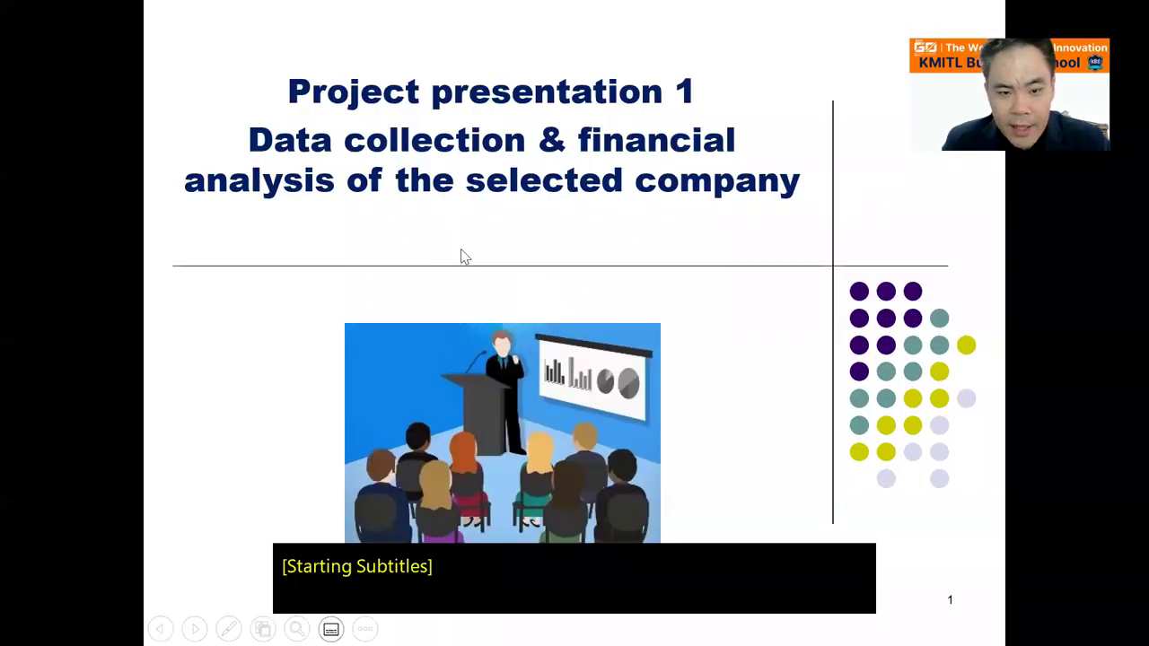
right_click(461, 258)
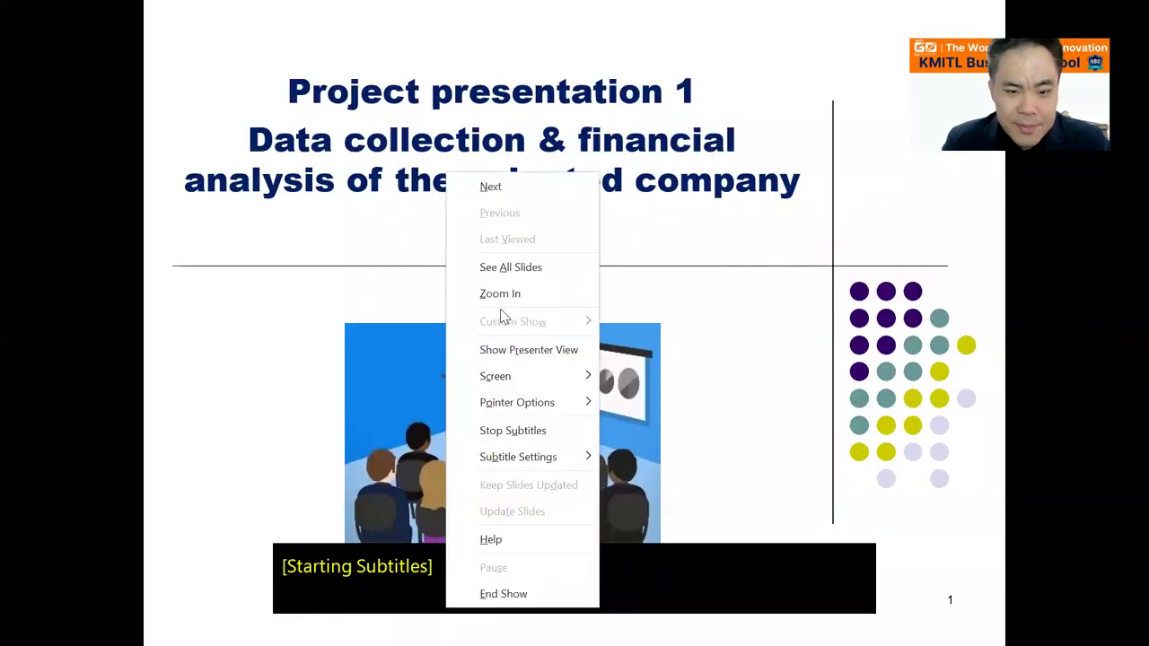
left_click(512, 431)
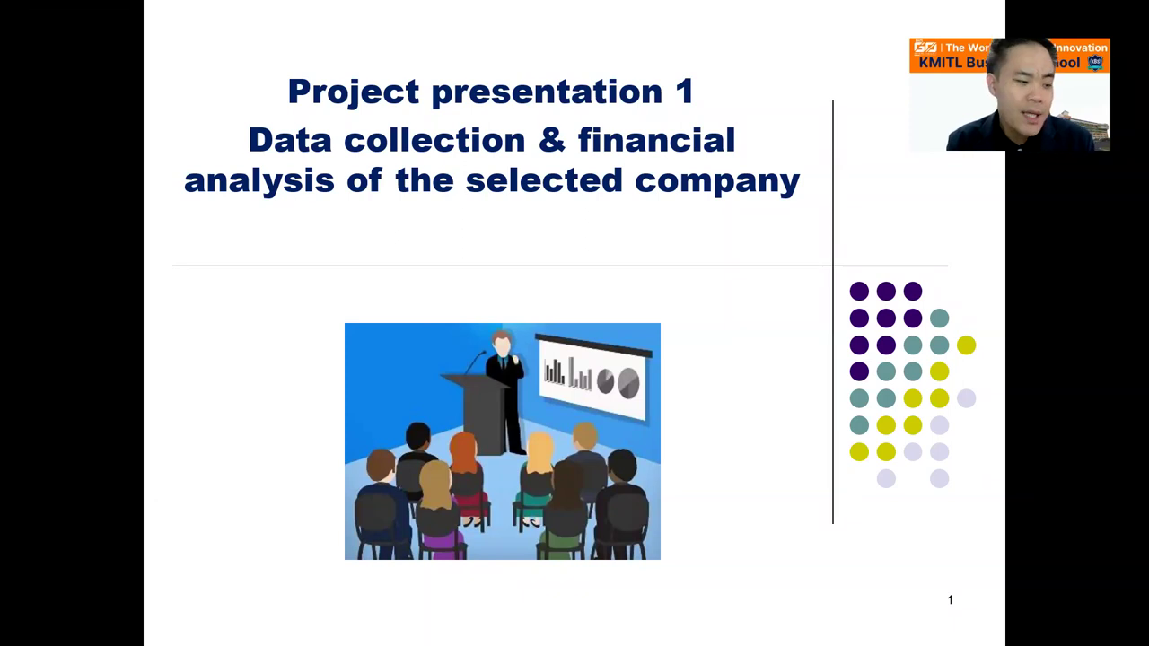
key("Right")
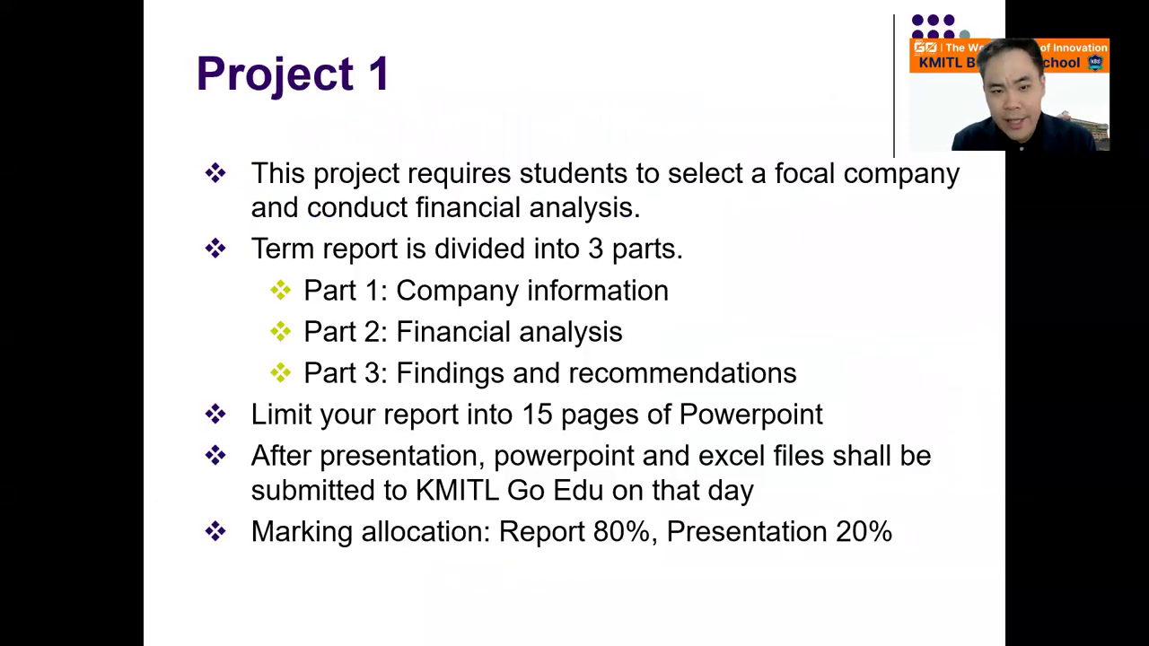
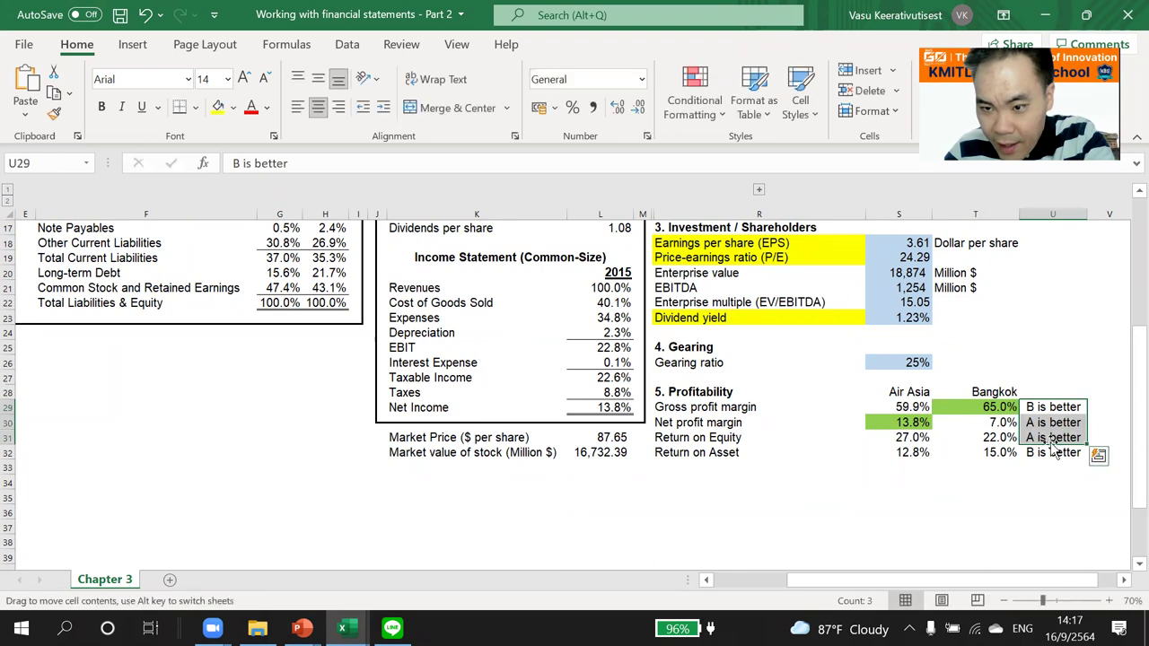
Clear the comparison remarks in U29:U32 and extend the company heading in T28 to Bangkok Airway
left_click_drag(1051, 407, 1050, 452)
key("Delete")
left_click(1007, 391)
left_click(316, 156)
type("Ai")
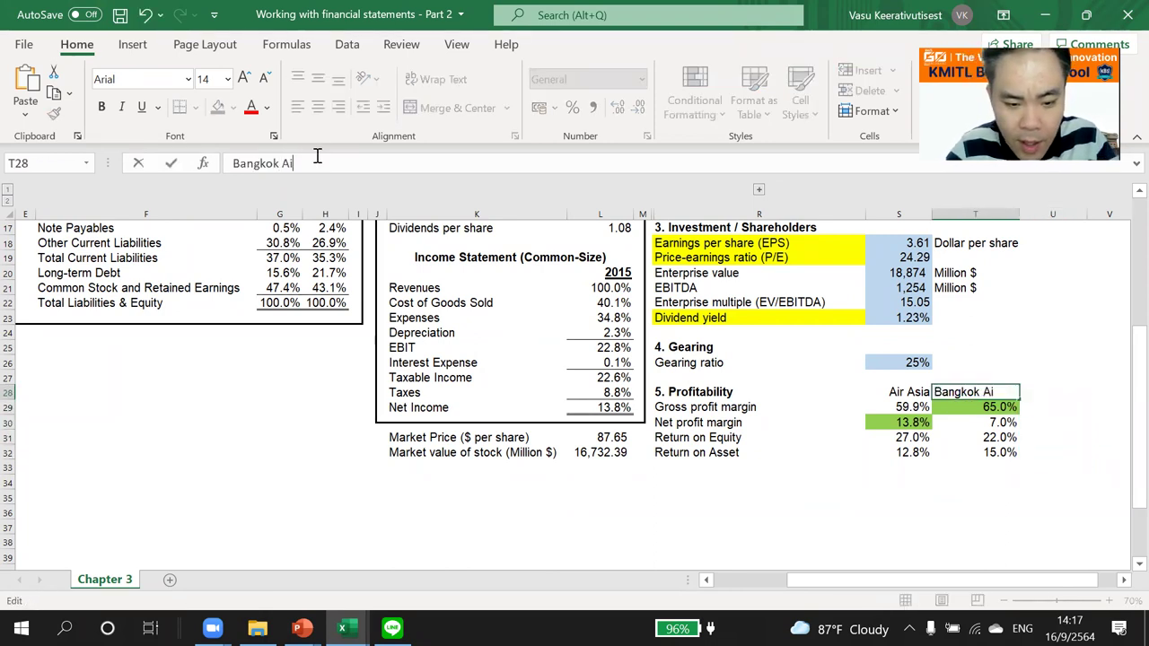
type("rway")
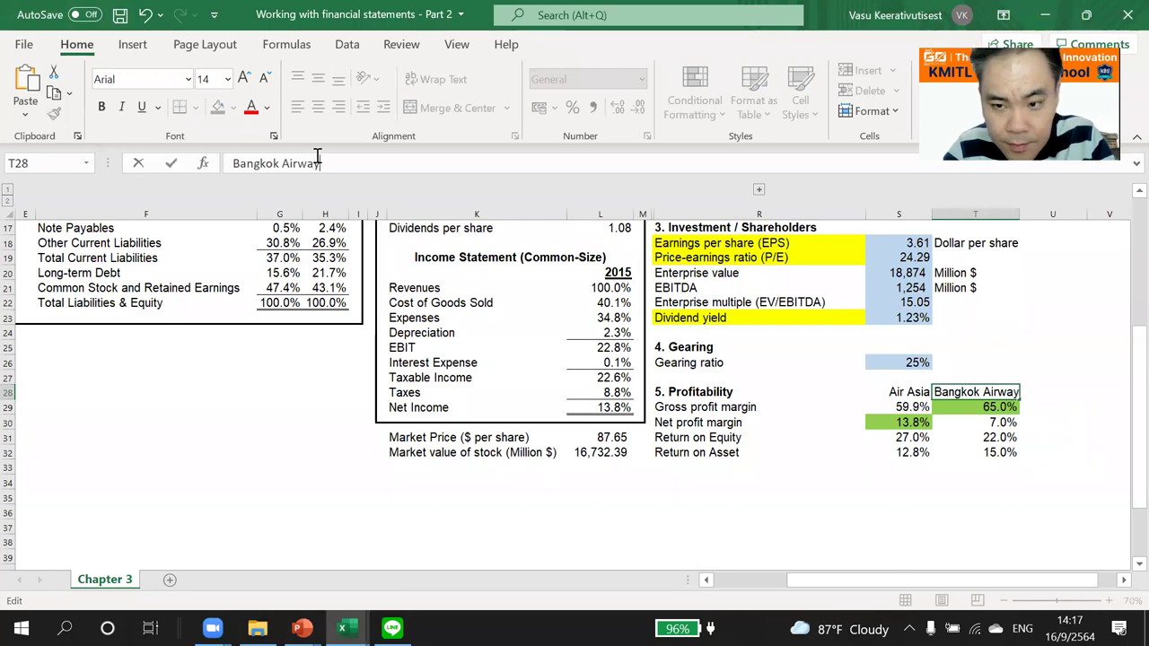
key("Return")
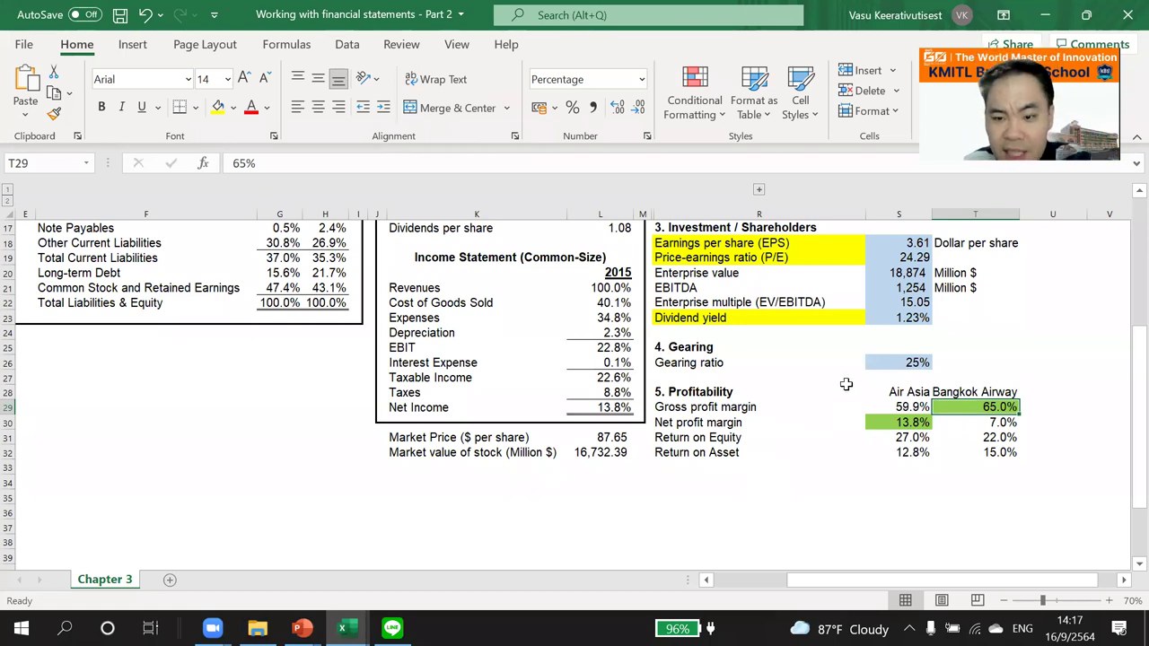
Trace the Return on Equity formula in S31 back to its source cells in the income statement and balance sheet
double_click(905, 440)
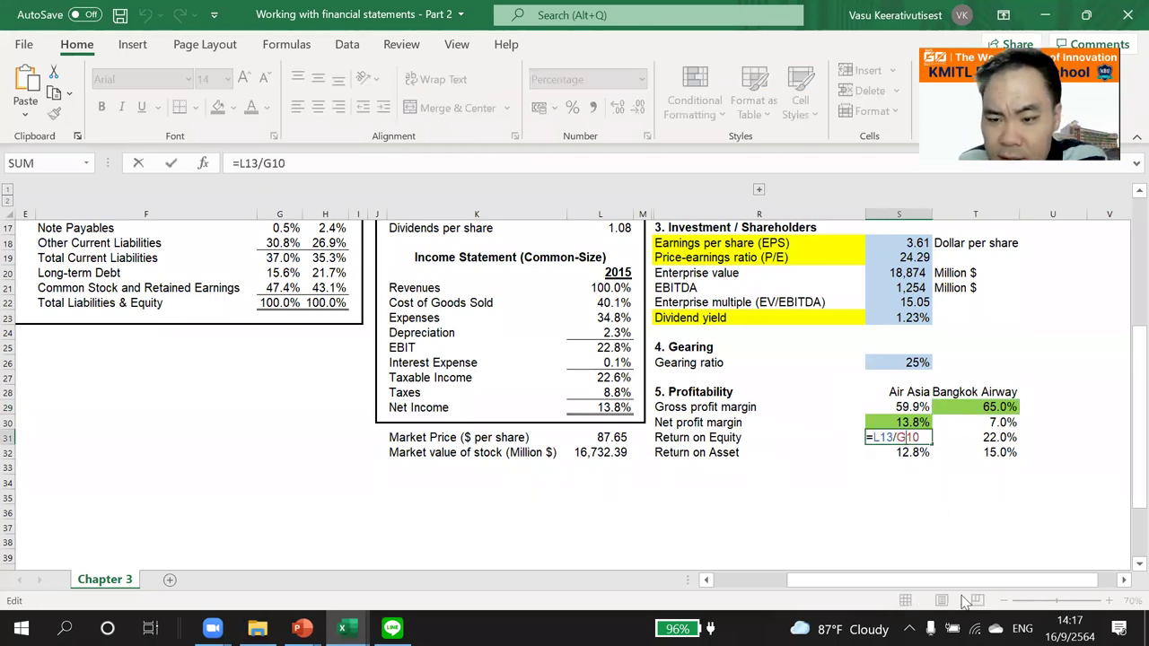
left_click_drag(965, 581, 947, 580)
key("Escape")
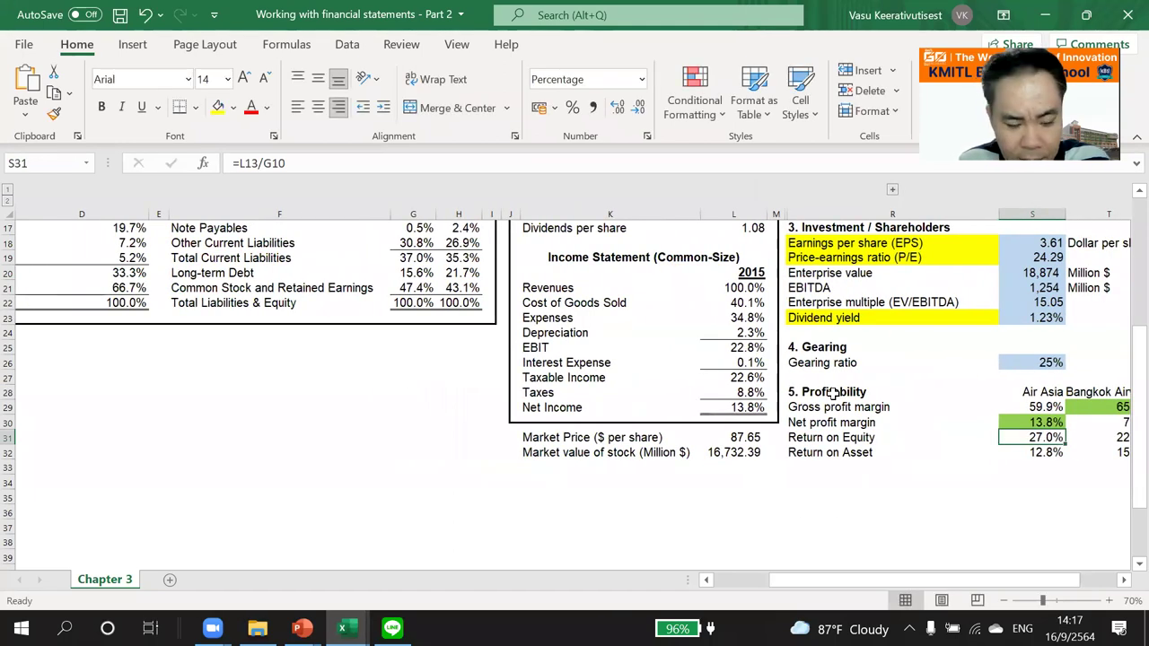
scroll(835, 395, "down", 1, "ctrl")
scroll(834, 395, "up", 3)
double_click(978, 537)
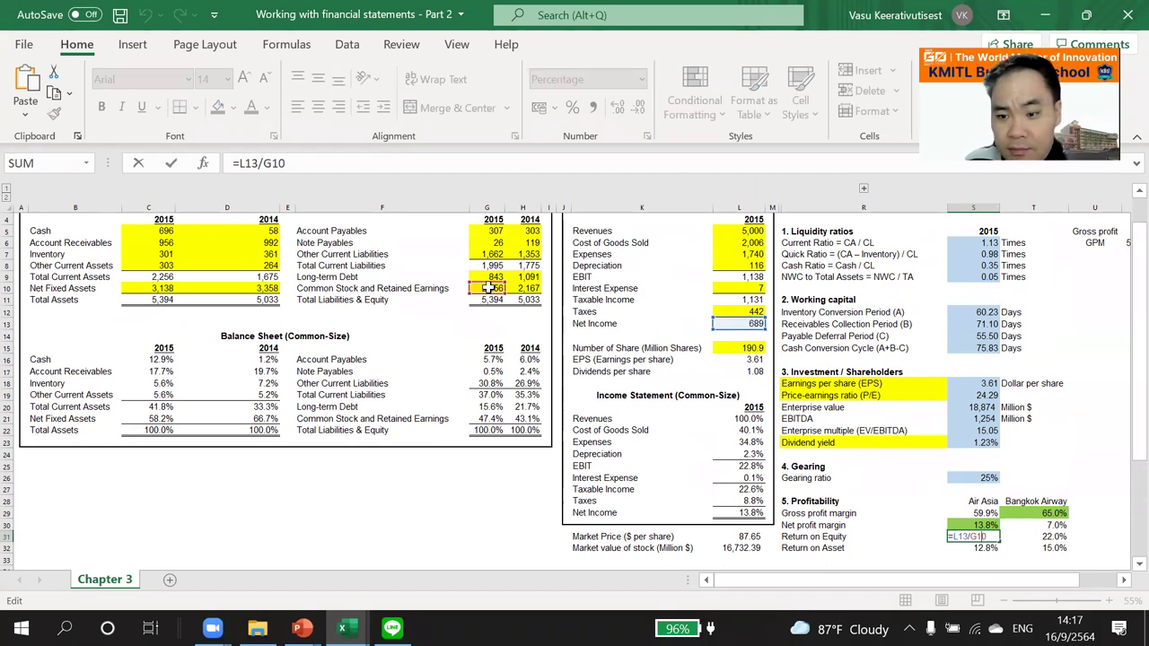
key("Return")
Highlight the Common Stock and Retained Earnings label in F10 in yellow and undo the fill
left_click(341, 288)
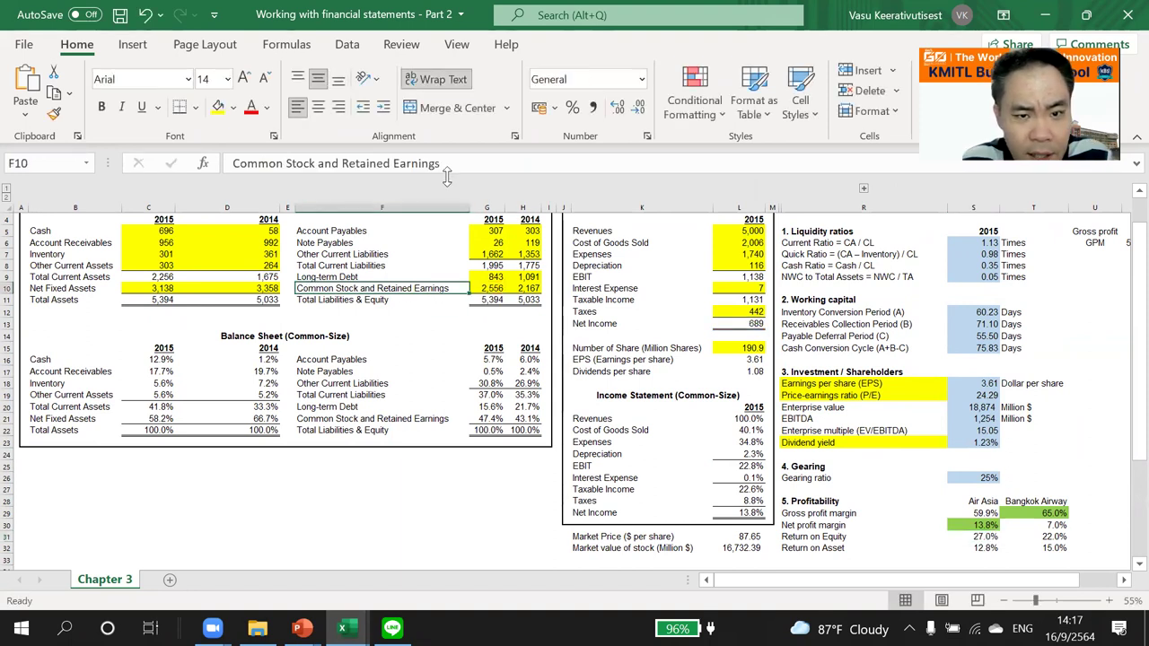
left_click(218, 106)
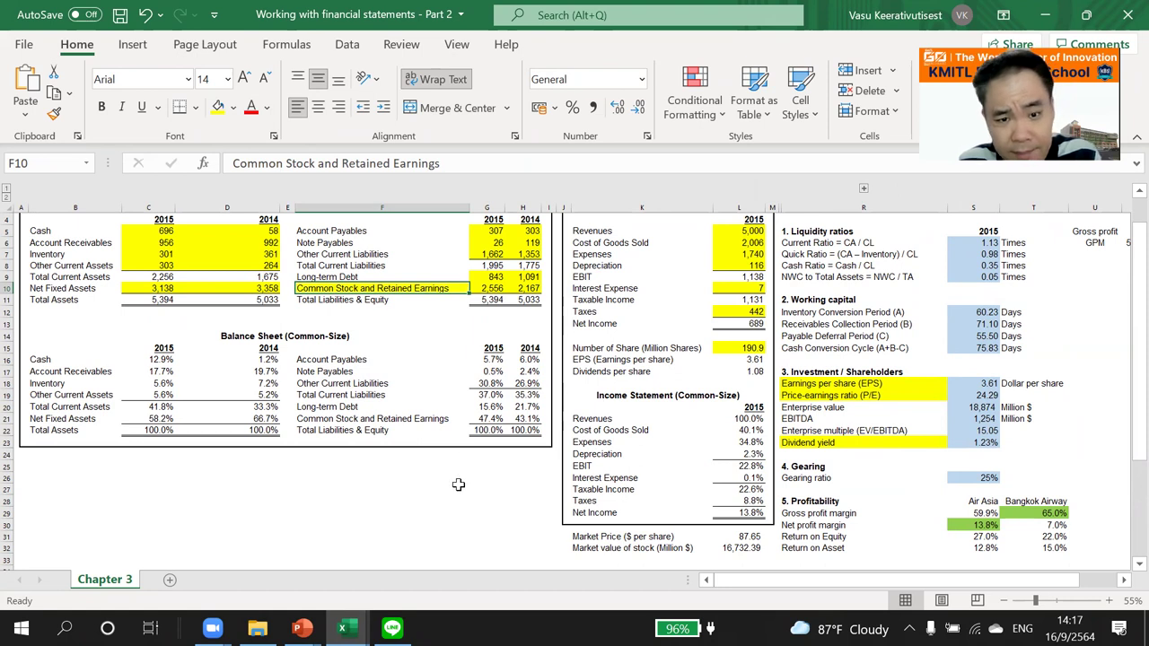
key("ctrl+z")
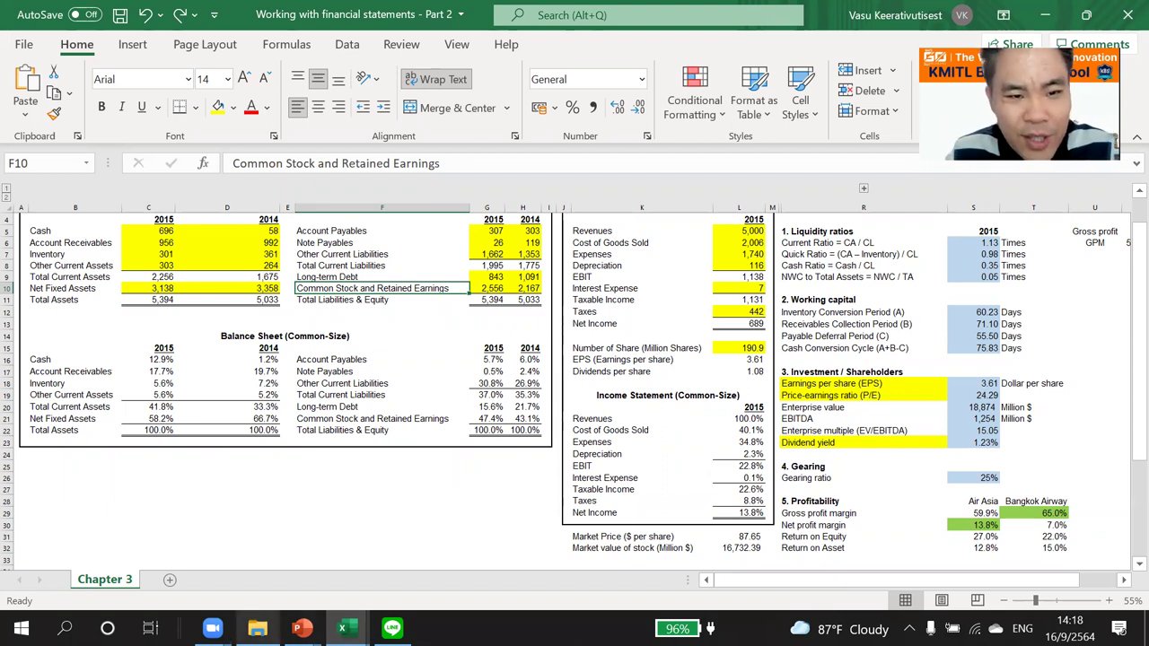
mouse_move(258, 628)
left_click(493, 512)
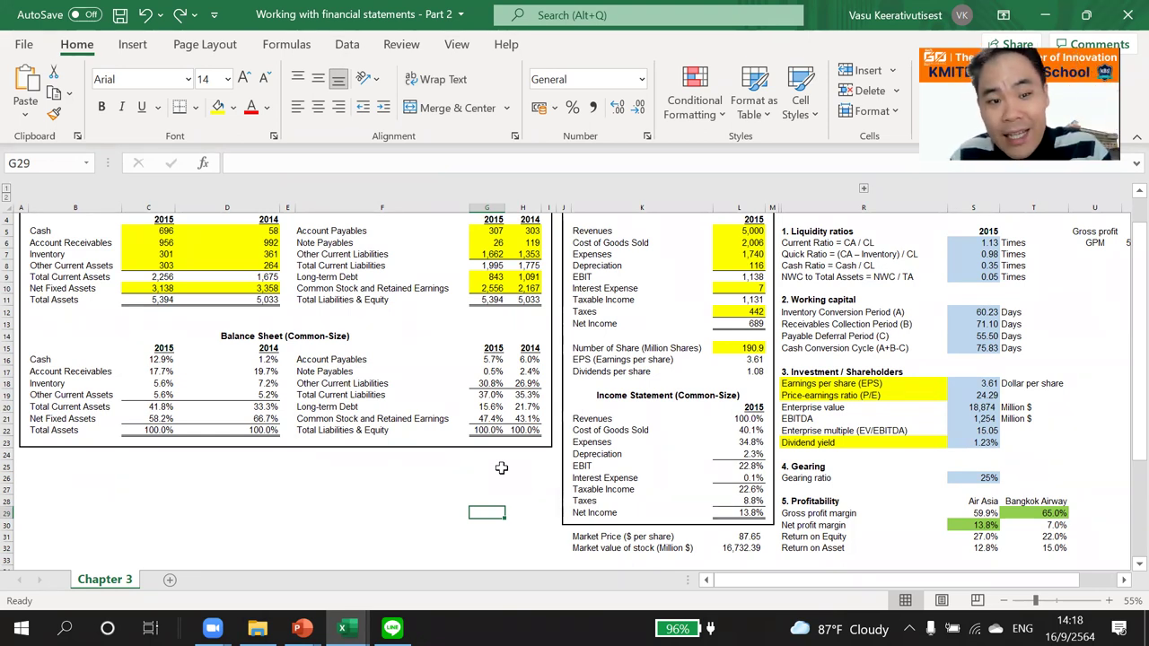
Point out Long-term Debt and the 2015 Common Stock and Retained Earnings amount on the balance sheet
left_click(307, 277)
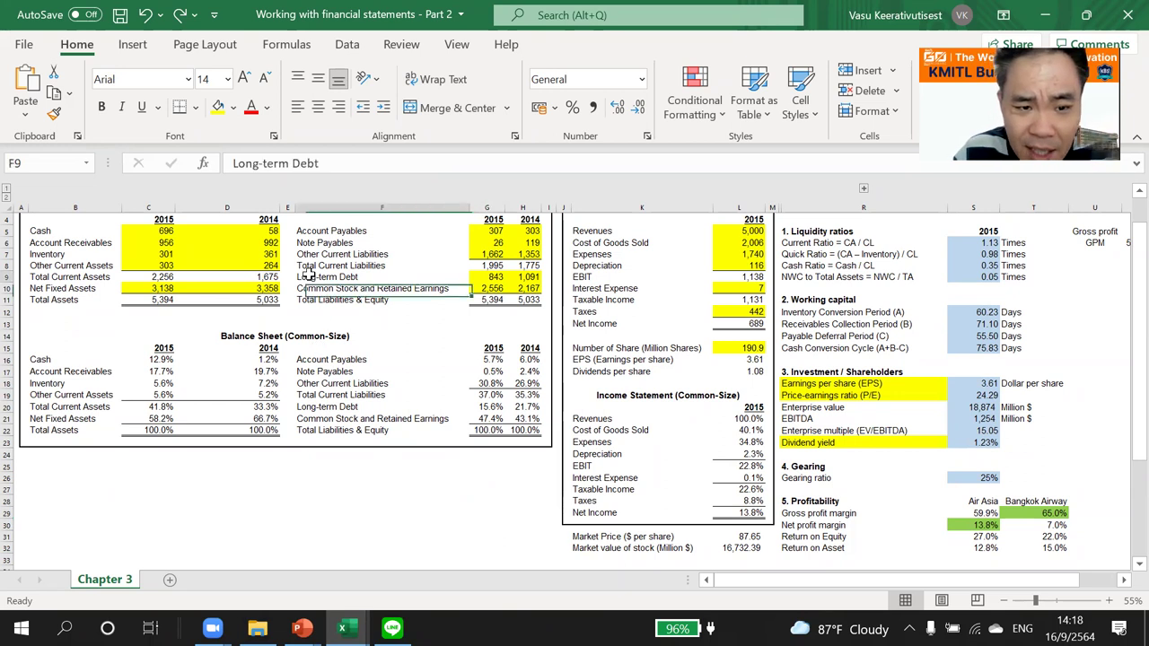
left_click(315, 289)
left_click_drag(316, 289, 490, 289)
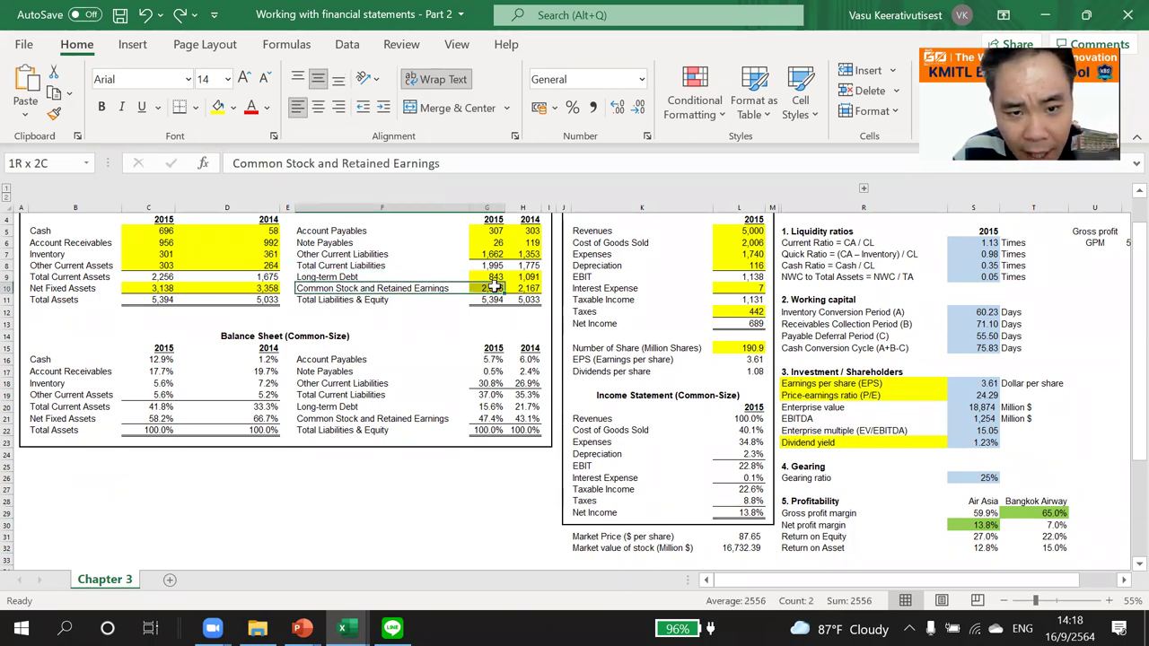
left_click(308, 300)
left_click_drag(308, 301, 361, 291)
left_click(446, 286)
left_click_drag(446, 285, 494, 289)
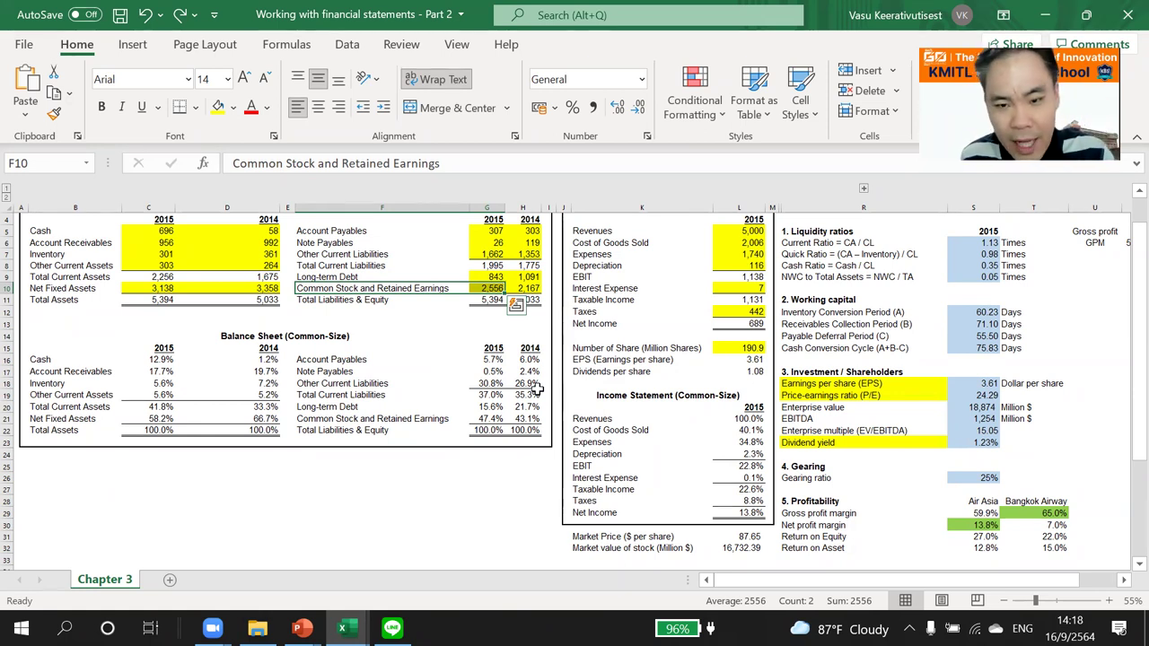
Review which cells the Return on Equity formula in S31 and the Return on Asset formula in S32 use
left_click(981, 535)
double_click(981, 536)
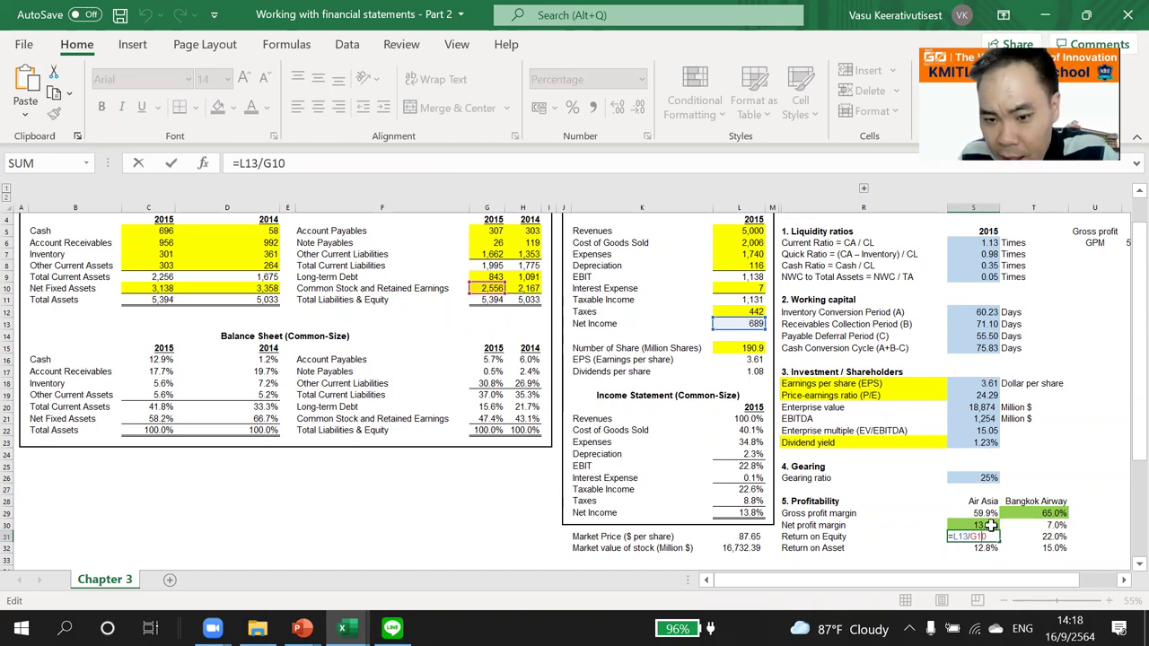
key("ctrl+Return")
double_click(975, 549)
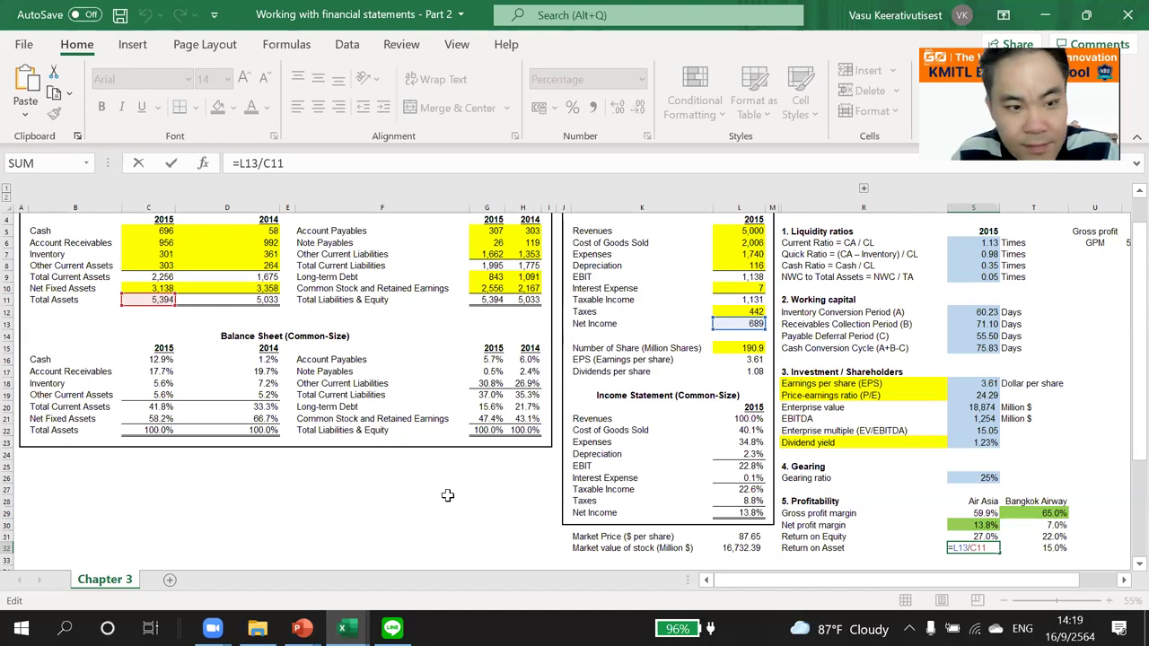
key("ctrl+Return")
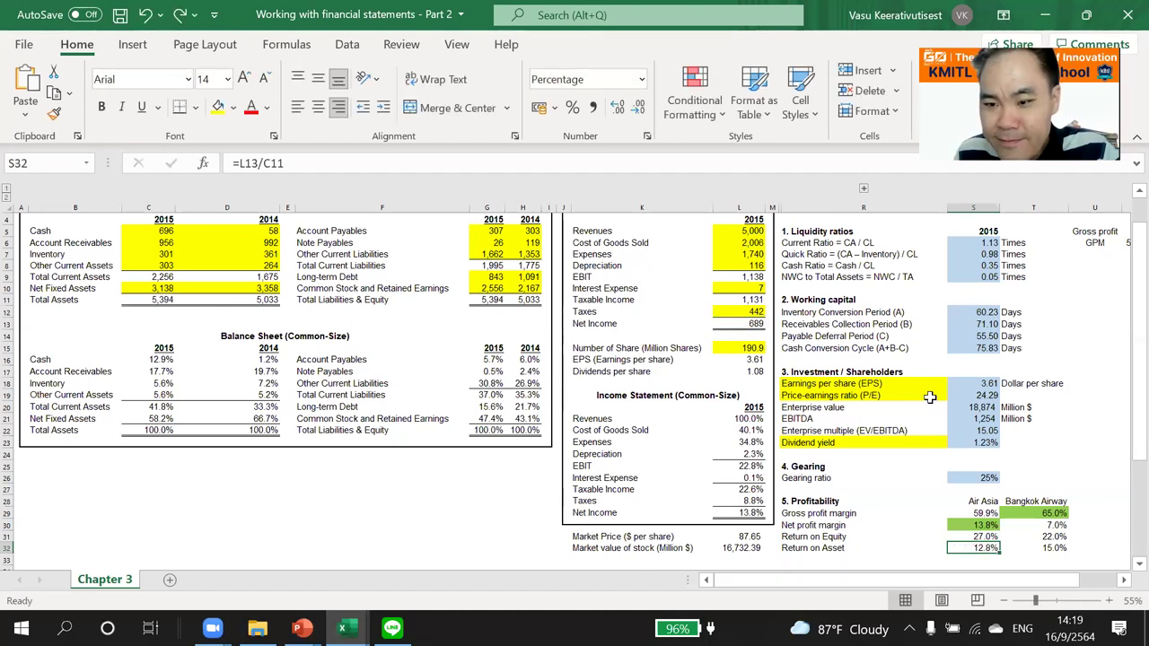
Remove the fill colour from the profitability figures of both companies in S29:T32
left_click(1121, 584)
scroll(896, 363, "down", 2)
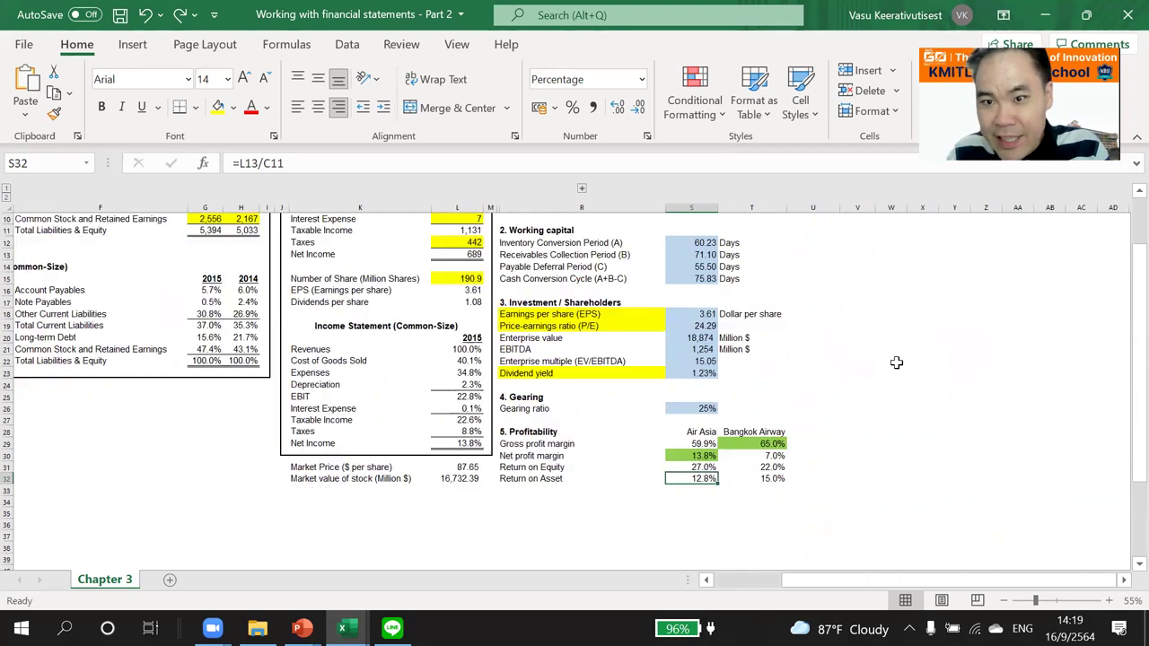
scroll(887, 363, "up", 3)
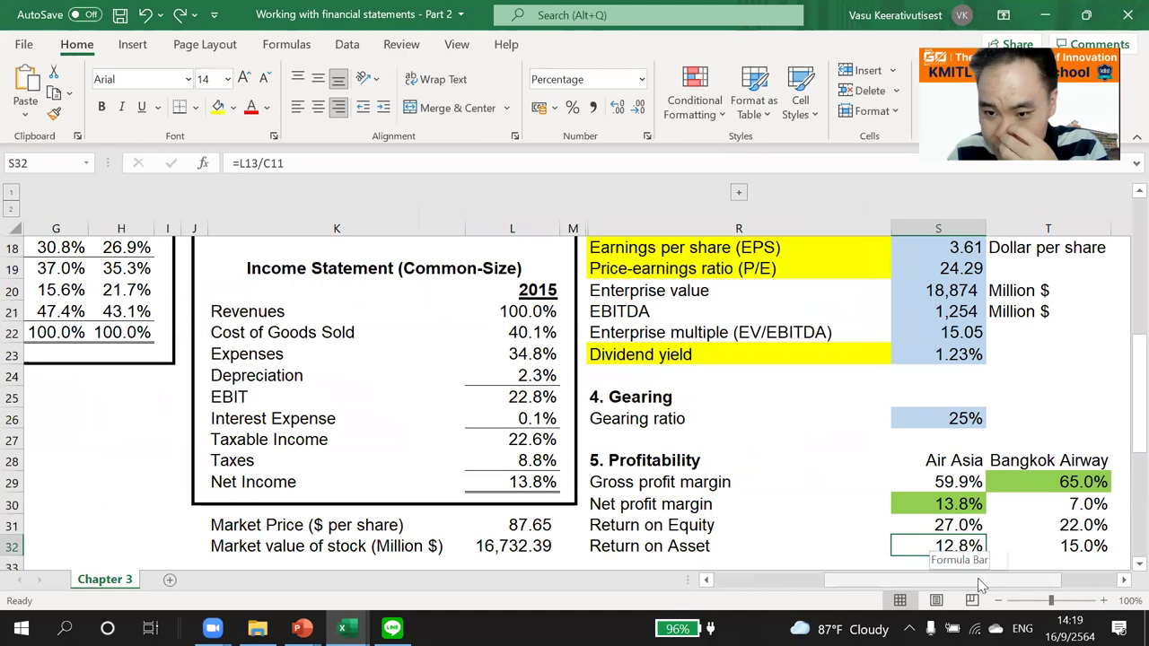
scroll(961, 398, "right", 2)
scroll(930, 321, "down", 2)
left_click(804, 353)
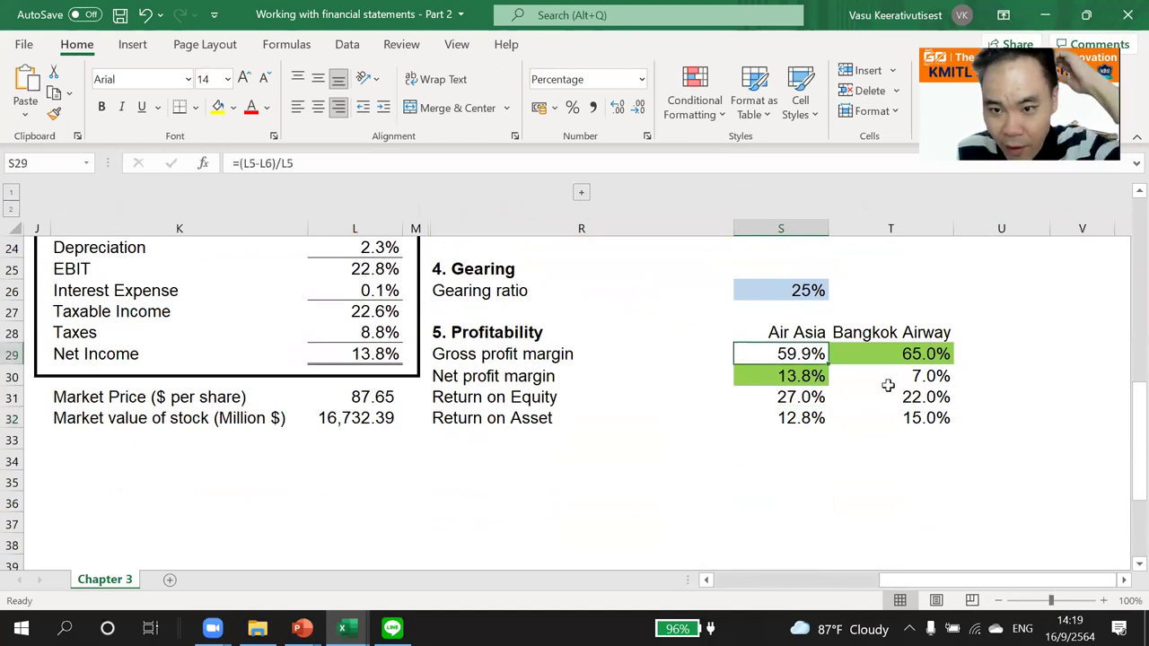
left_click_drag(790, 354, 907, 418)
left_click(232, 107)
left_click(269, 305)
left_click(1123, 581)
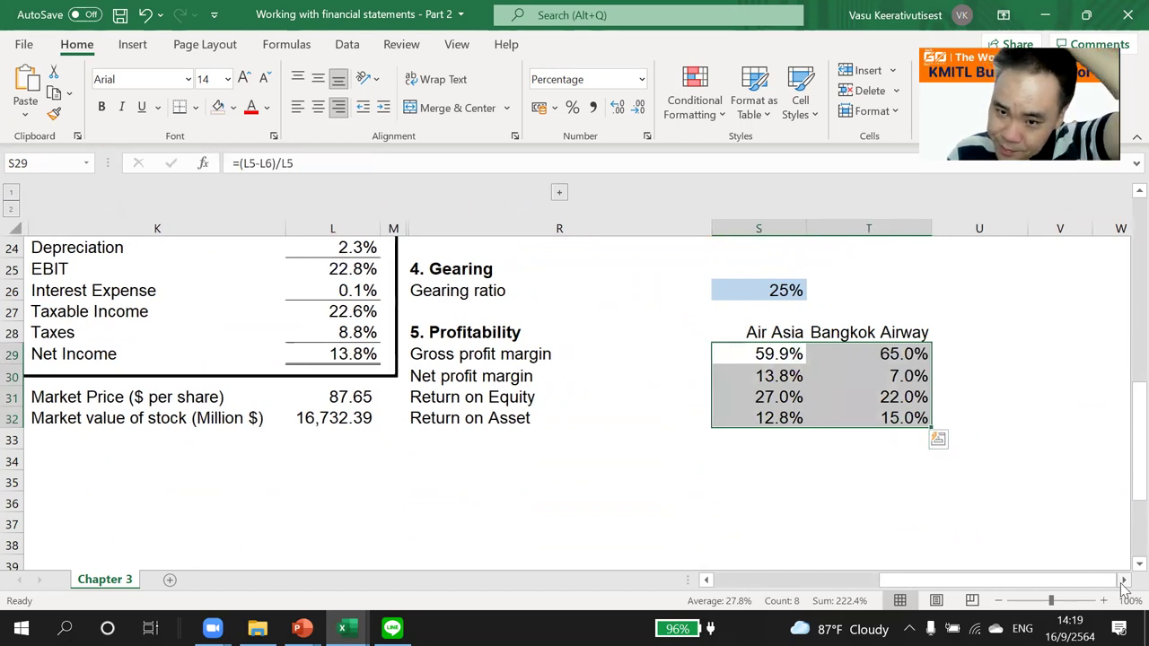
left_click(1123, 580)
left_click(859, 480)
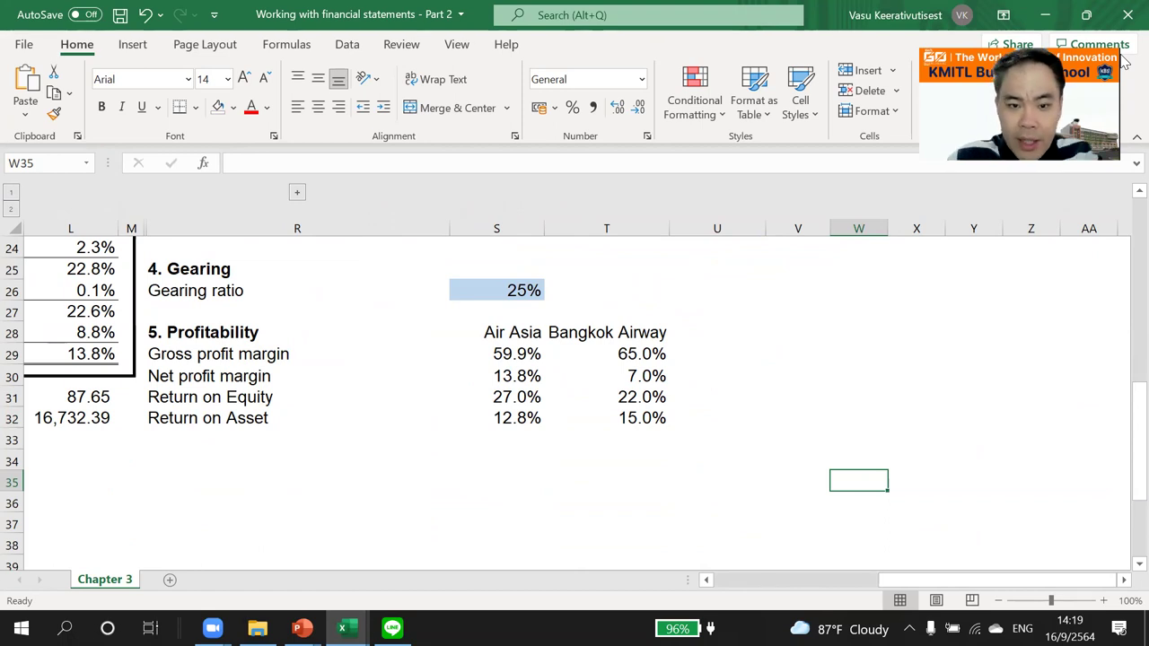
Replace the company names above the profitability figures with A in S28 and B in T28
left_click_drag(529, 334, 633, 417)
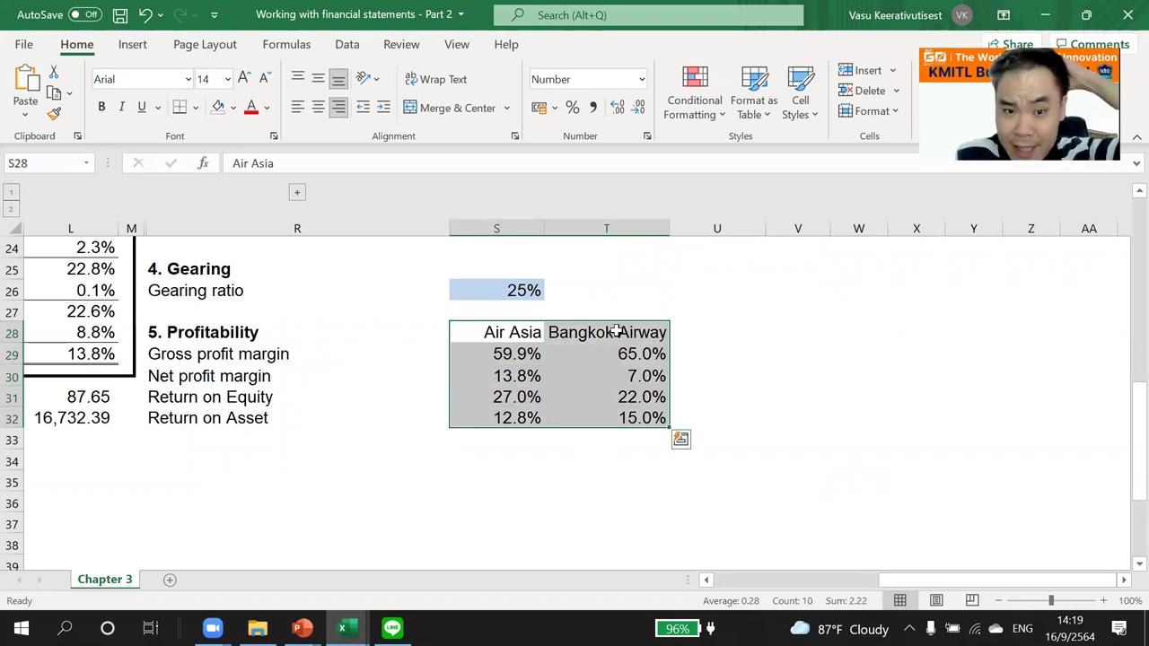
left_click(481, 332)
type("A")
key("Tab")
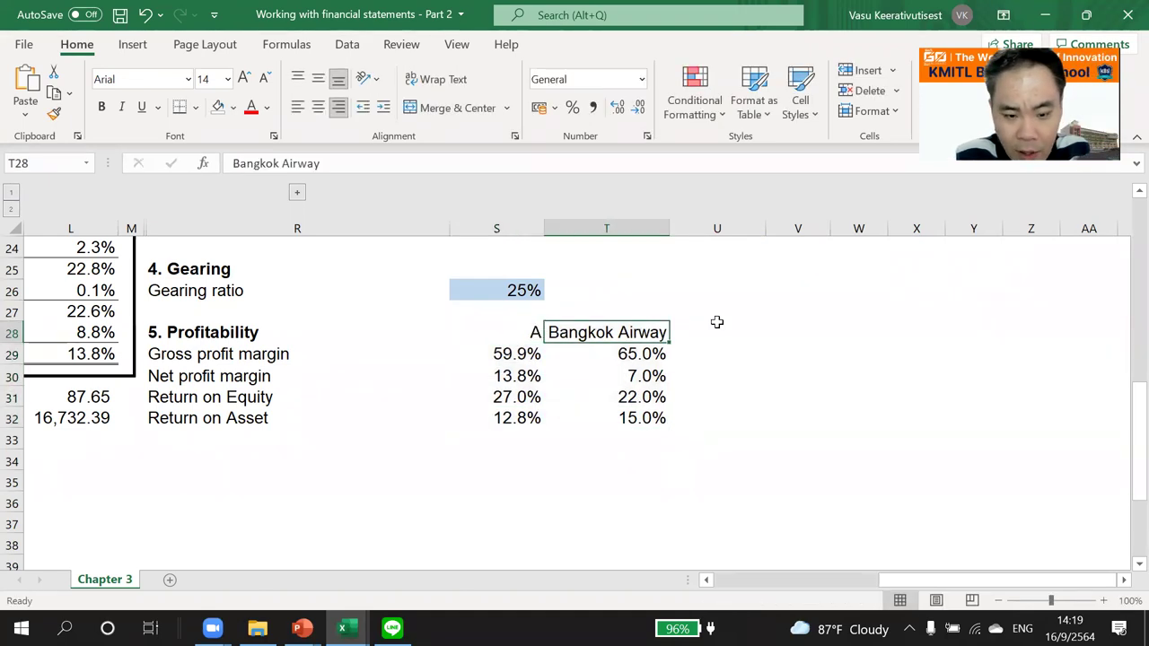
type("B")
key("Return")
left_click(749, 395)
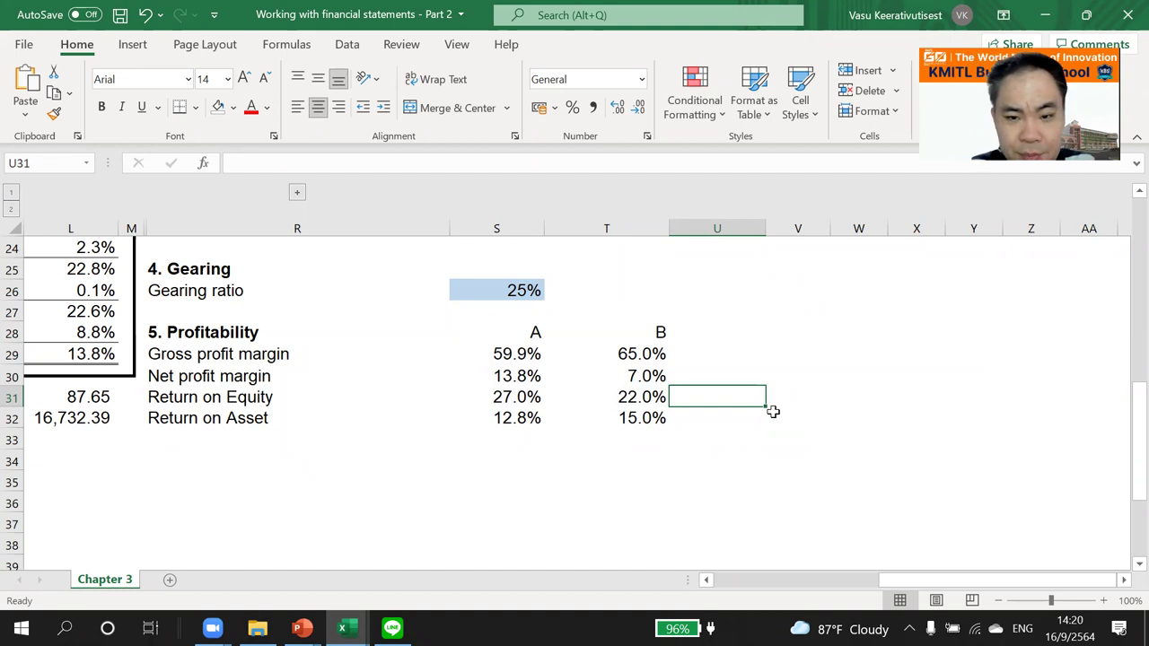
Highlight the Gross profit margin row R29:T29 in yellow and select the empty cell U29 beside it
key("Up")
key("Up")
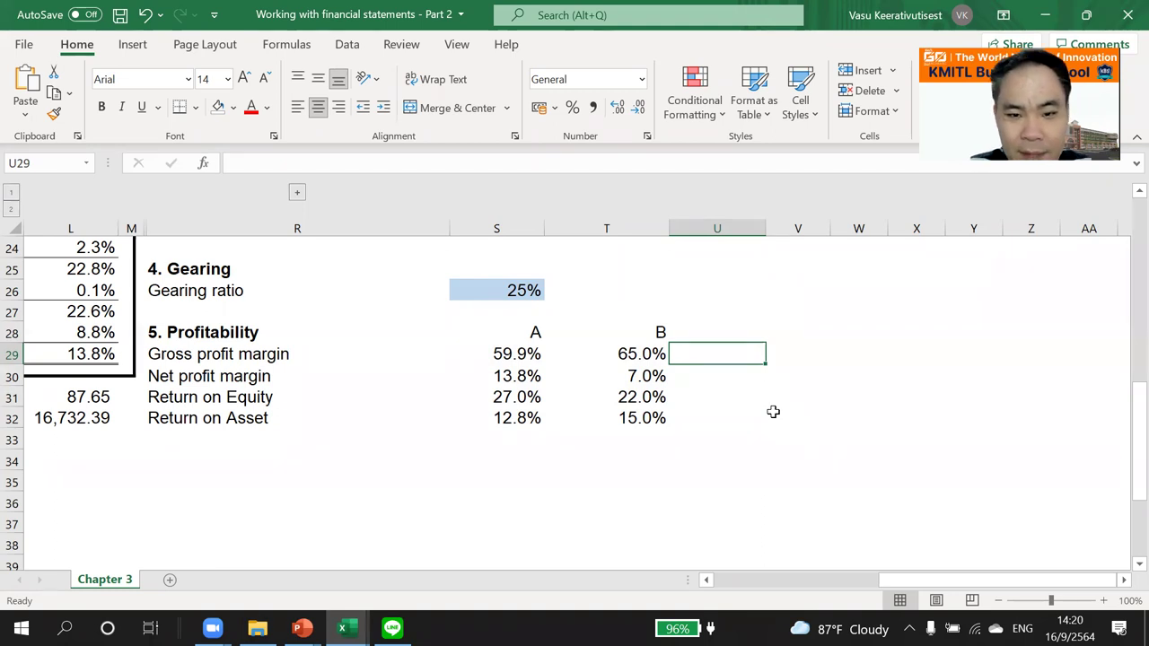
scroll(825, 410, "up", 1)
left_click_drag(981, 582, 988, 578)
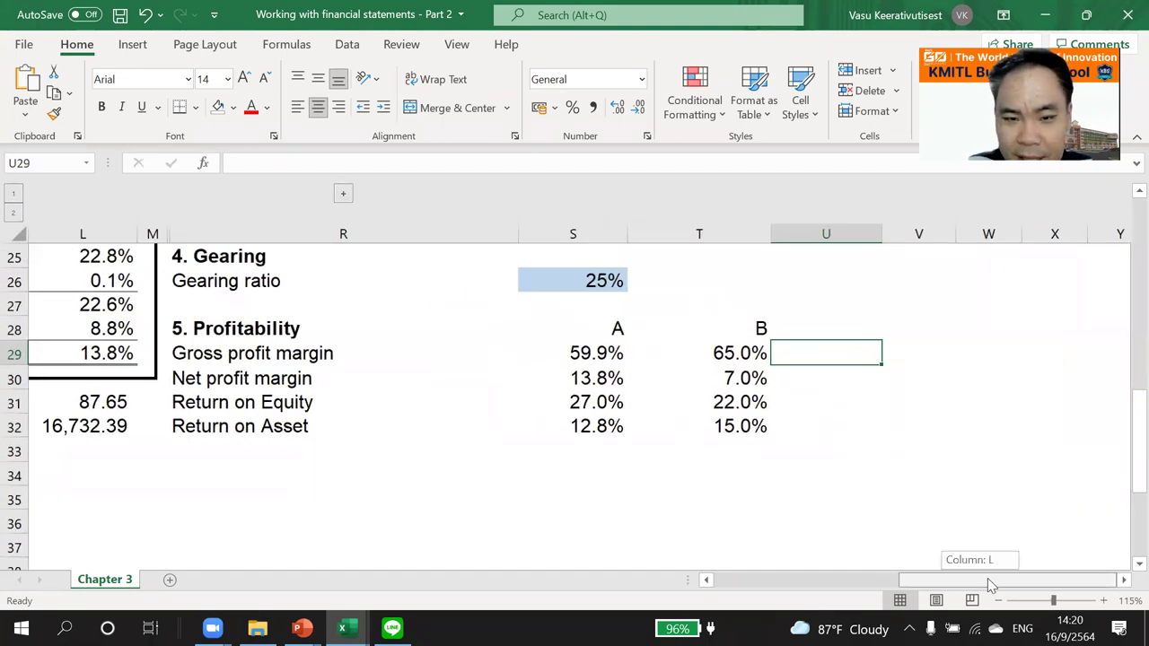
left_click_drag(195, 354, 709, 354)
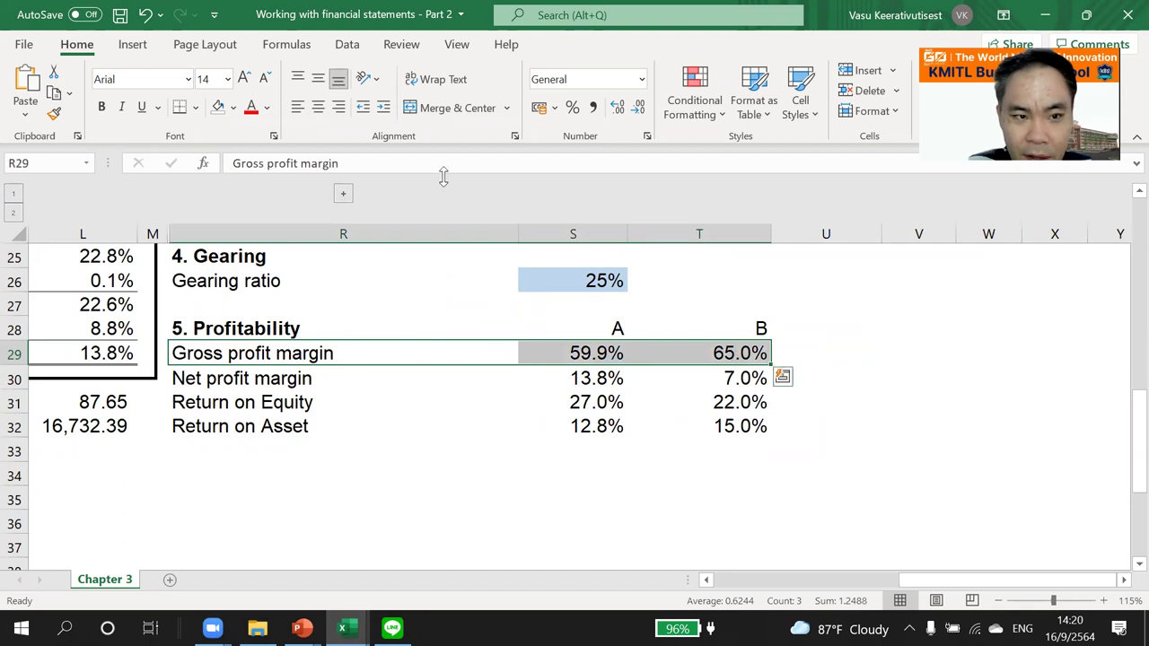
left_click(232, 107)
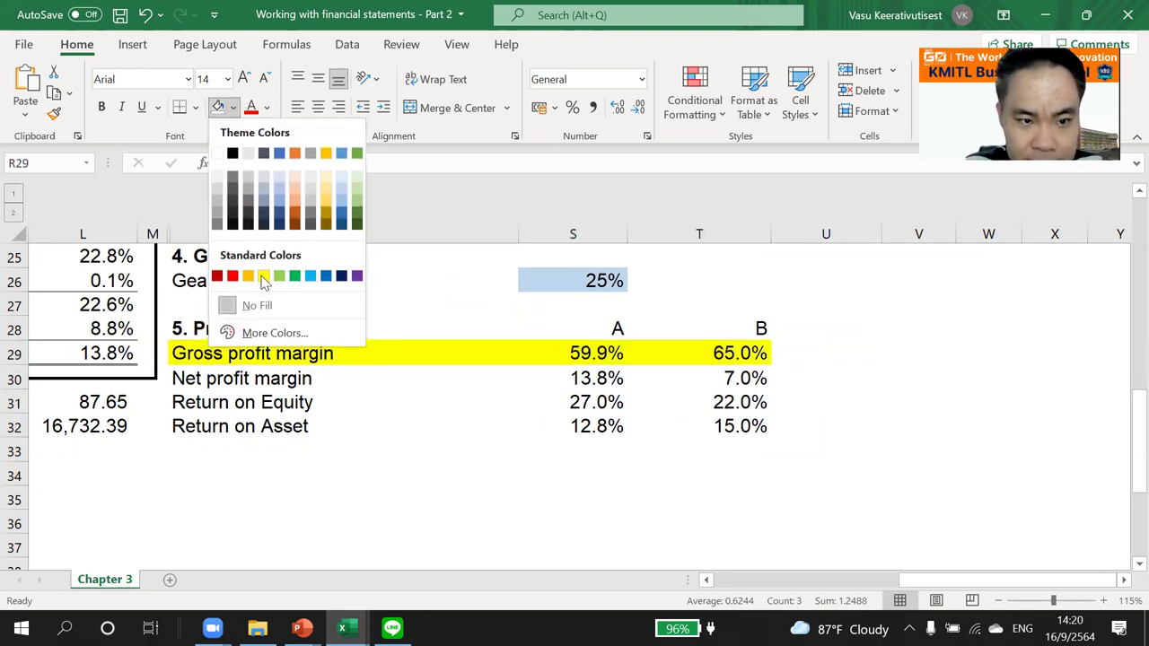
left_click(264, 278)
left_click(893, 402)
left_click(819, 349)
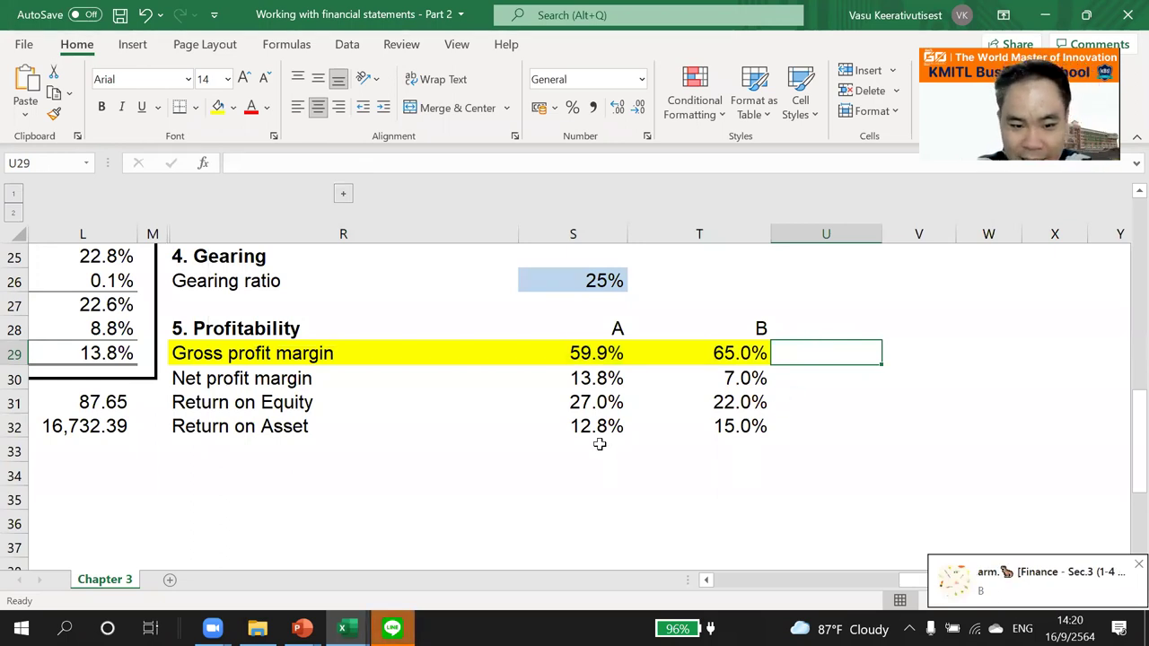
Switch to LINE, log out of the account and close its window
left_click(392, 628)
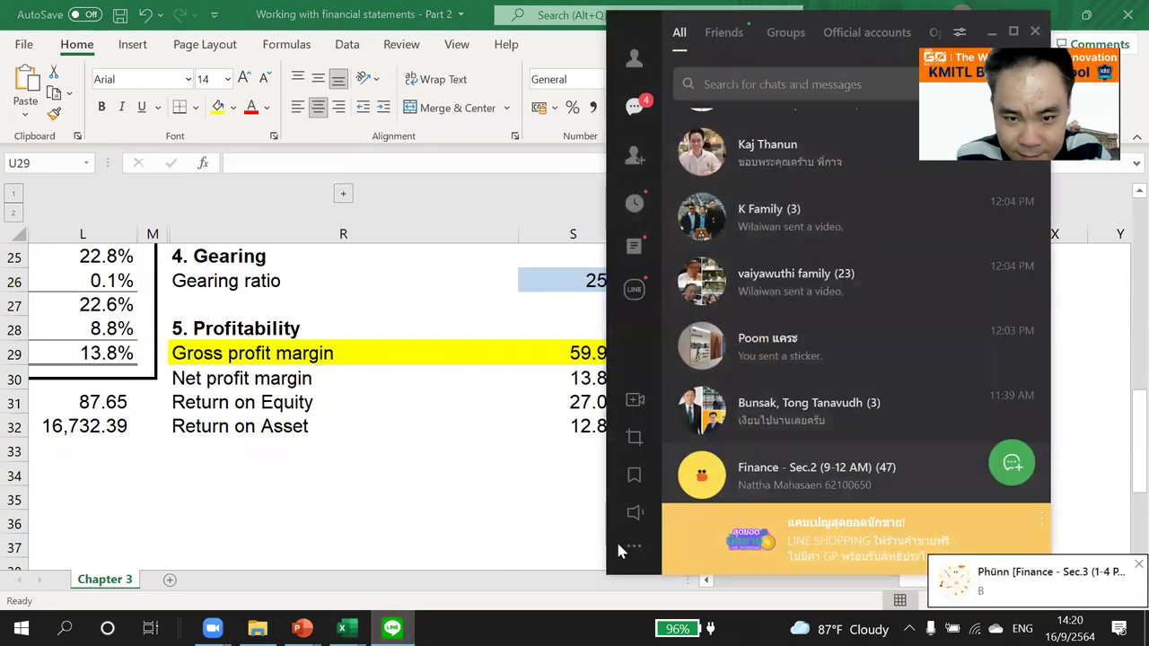
left_click(633, 545)
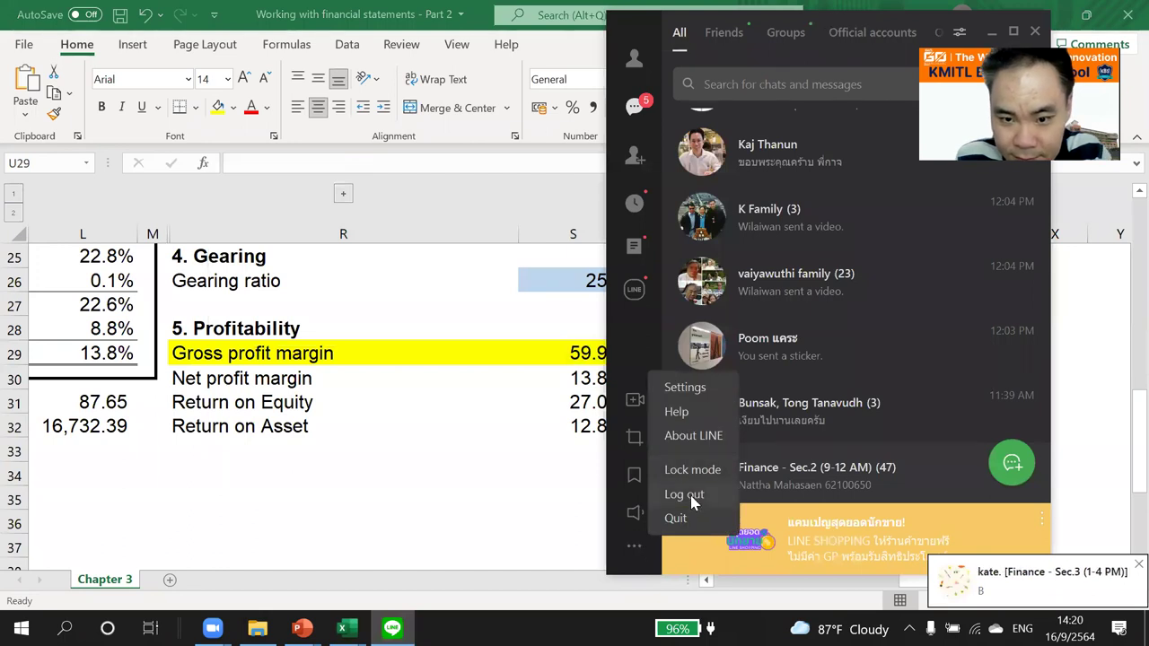
left_click(687, 494)
key("alt+F4")
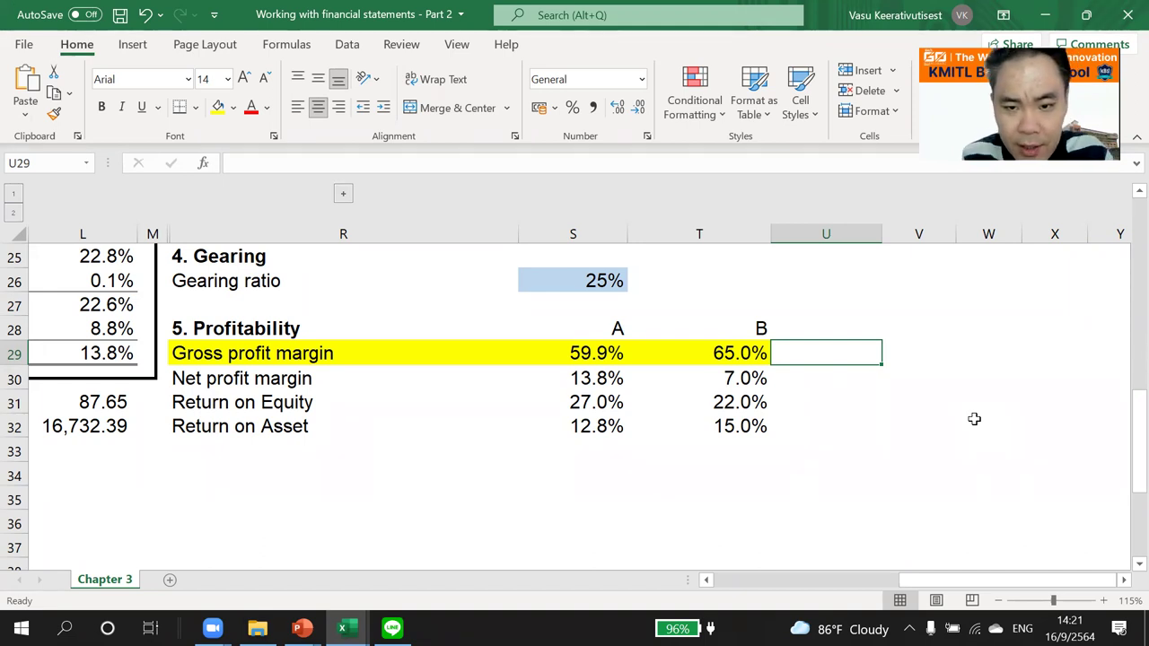
Enter the verdicts "B is better", "A is better", "A is better" and "B is better" beside the four profitability ratios in U29:U32
type("B is better")
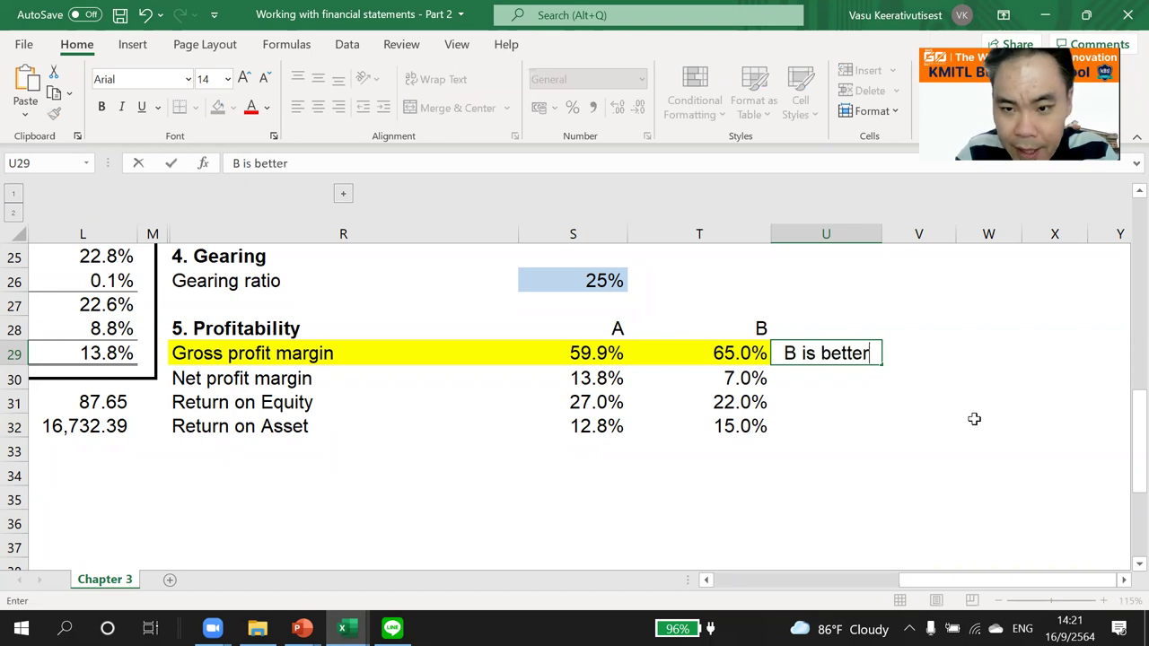
key("Return")
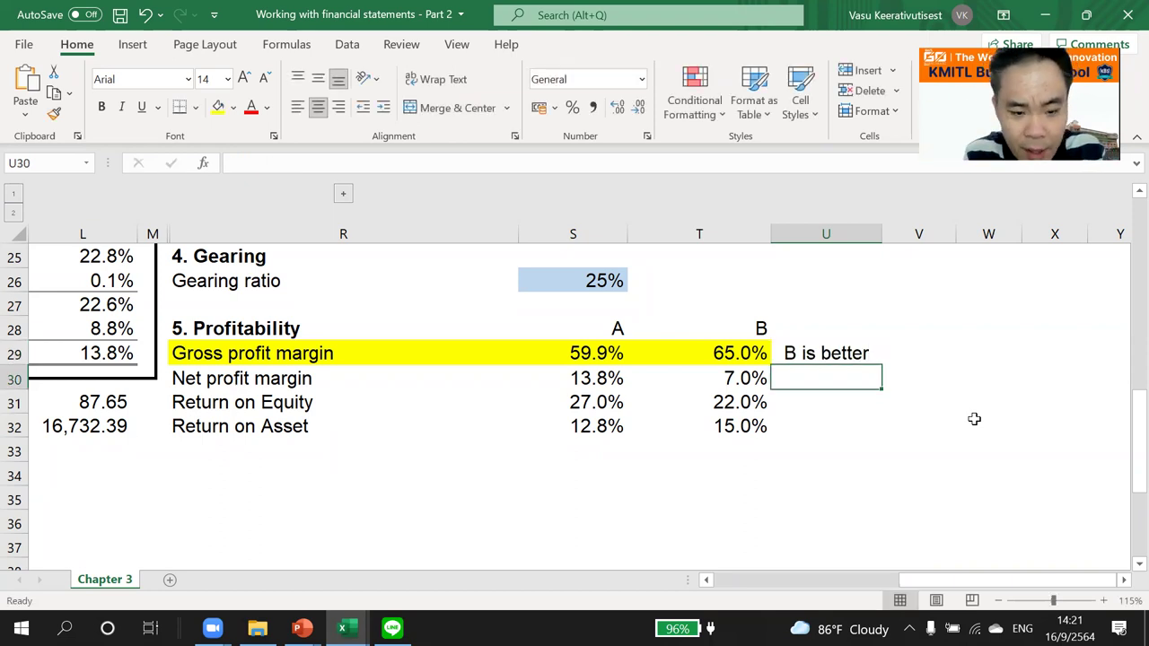
type("A is better")
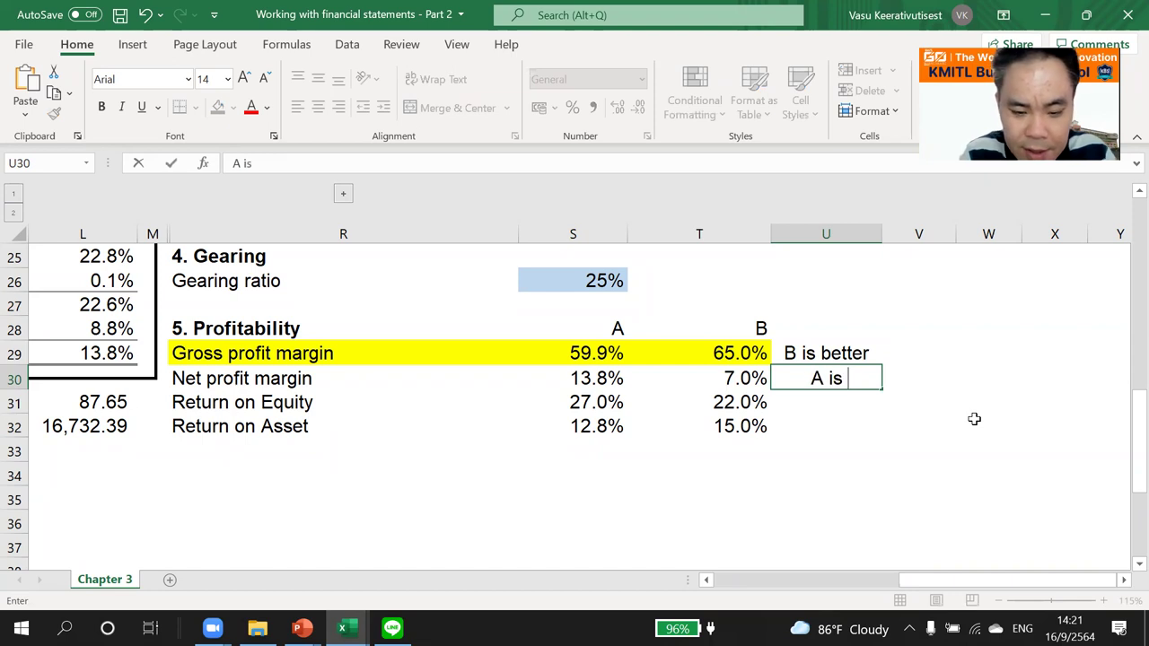
key("Return")
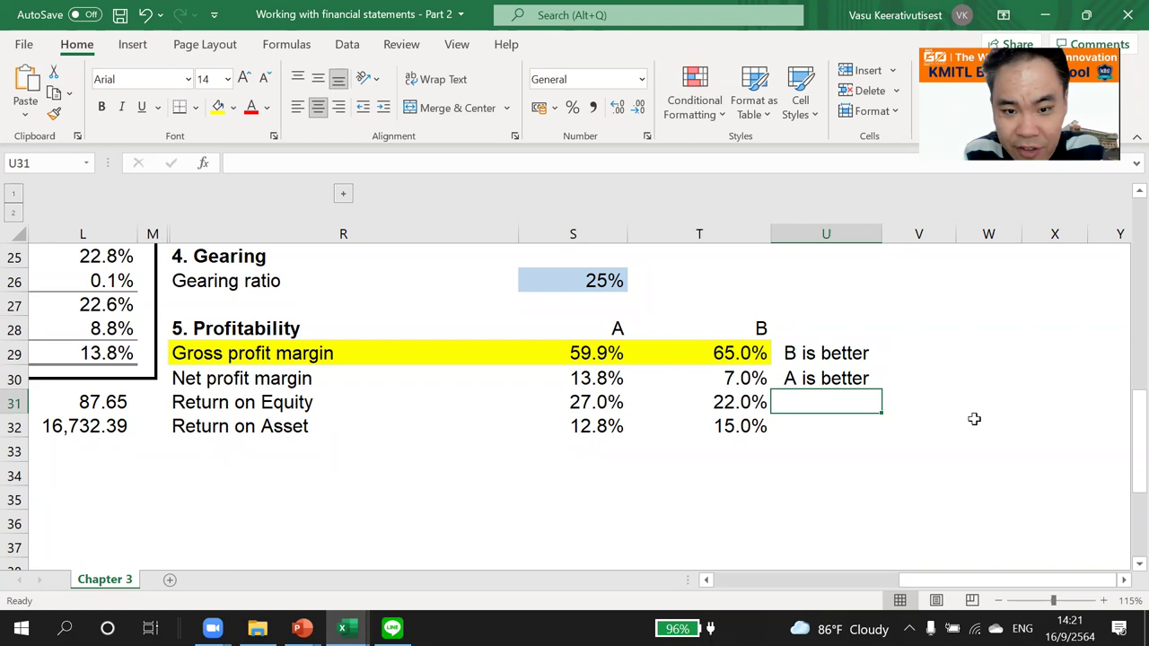
type("A is better")
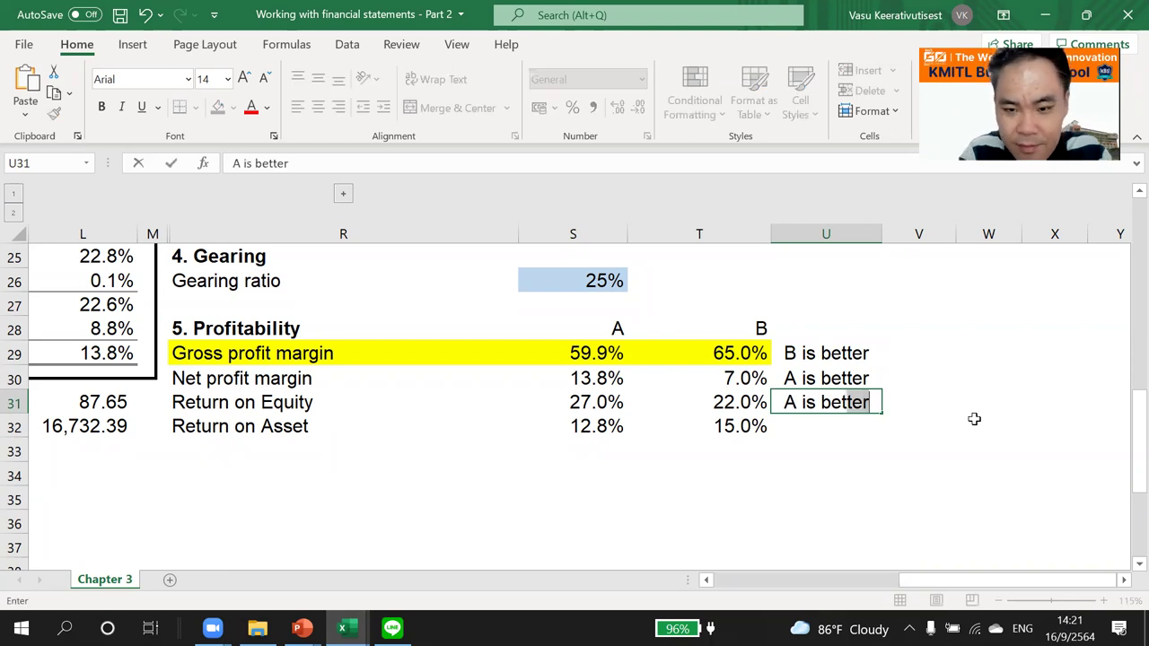
key("Return")
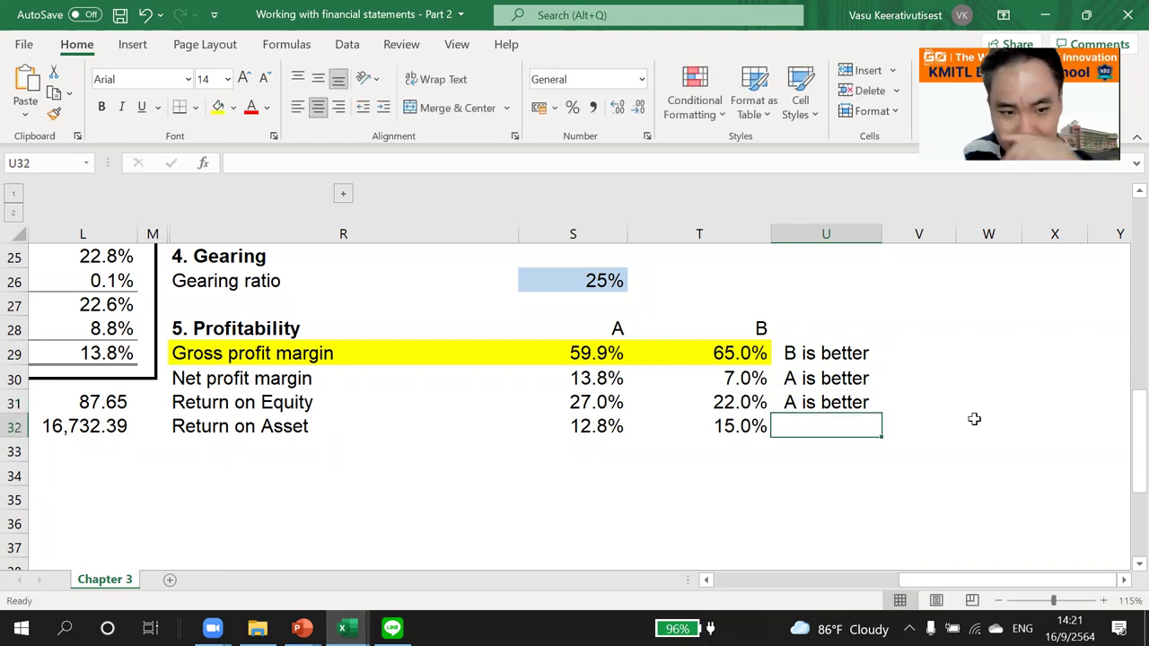
type("B is bet")
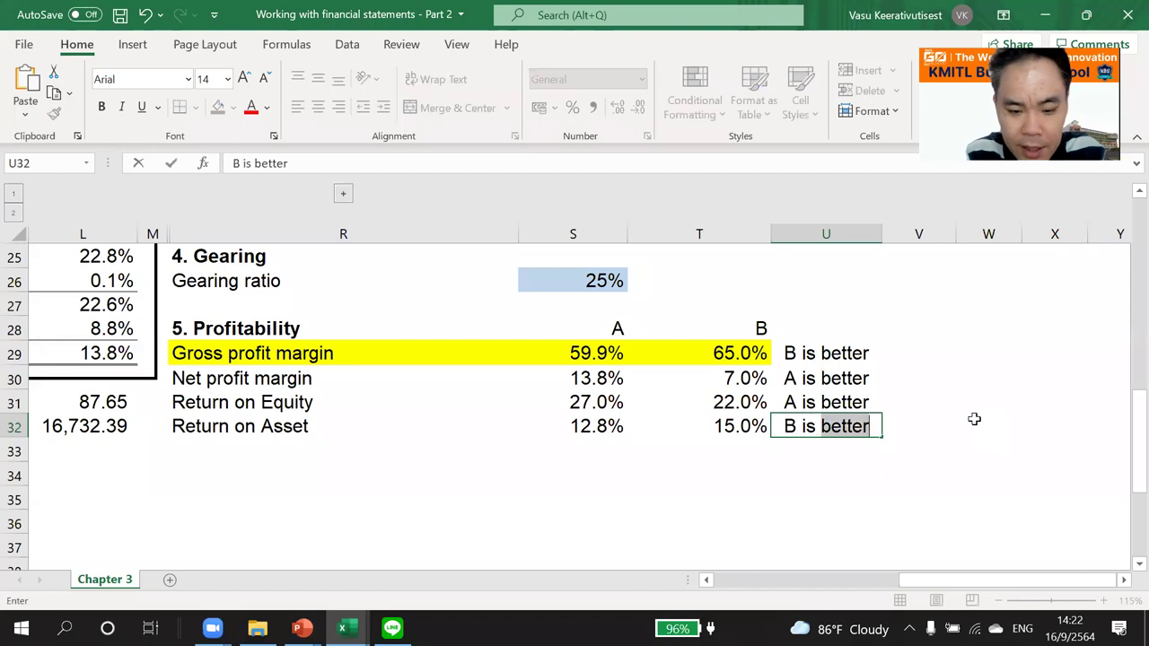
type("ter")
key("Return")
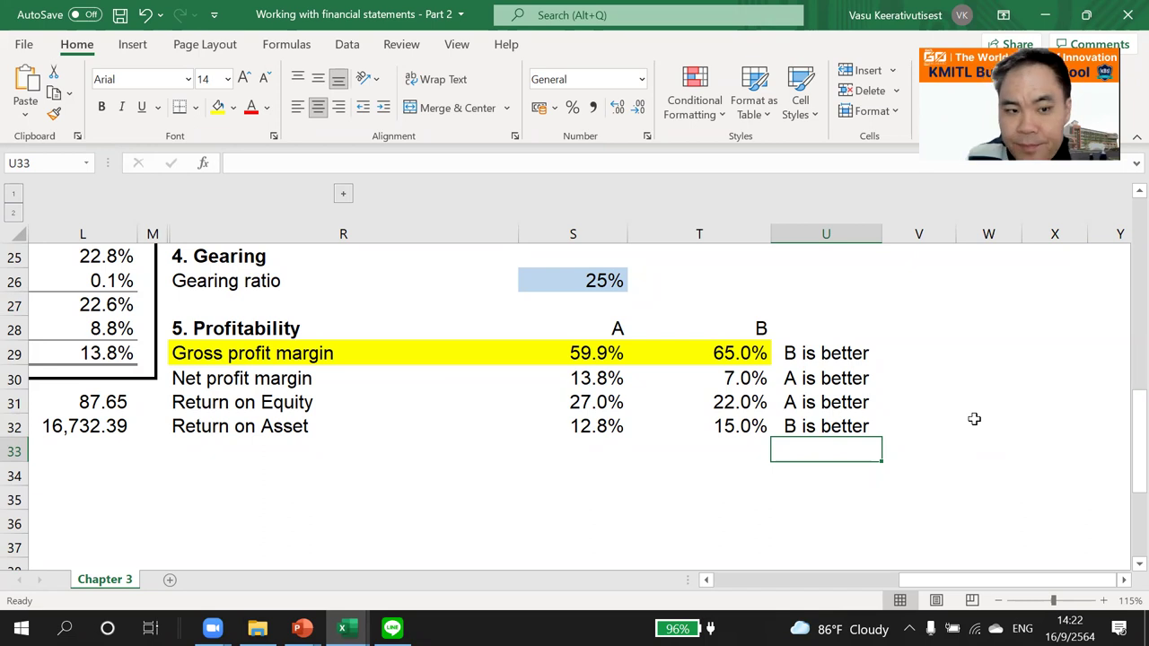
Point out both gross profit margins, A's net profit margin and Return on Equity, and B's Return on Asset
left_click(722, 354)
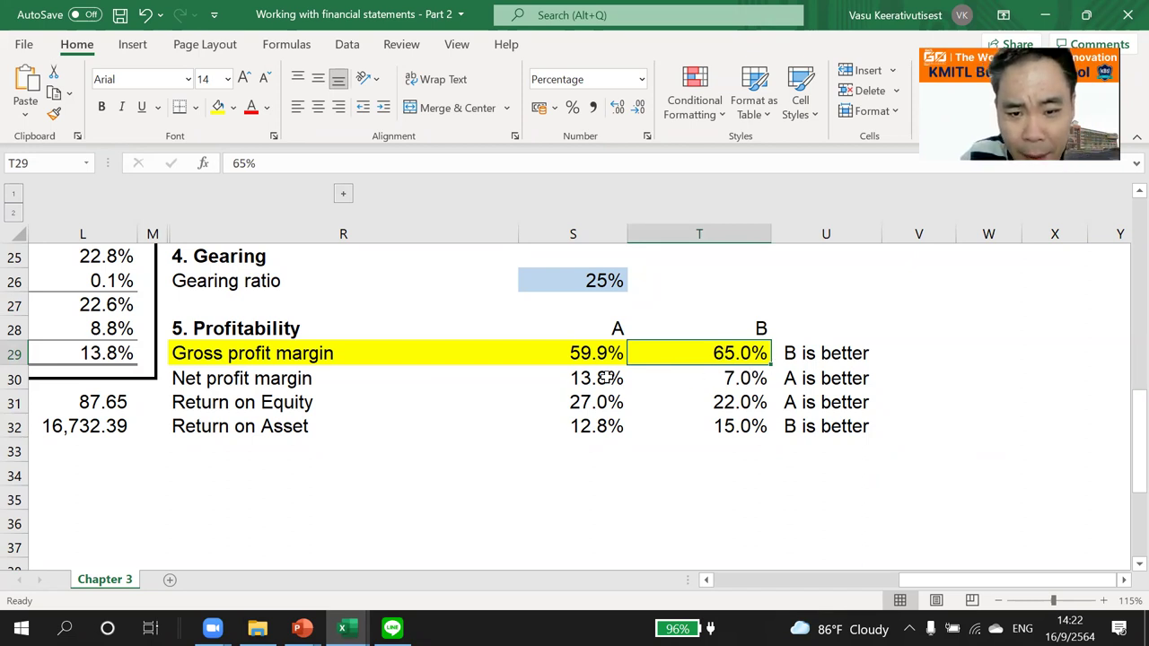
left_click(596, 377)
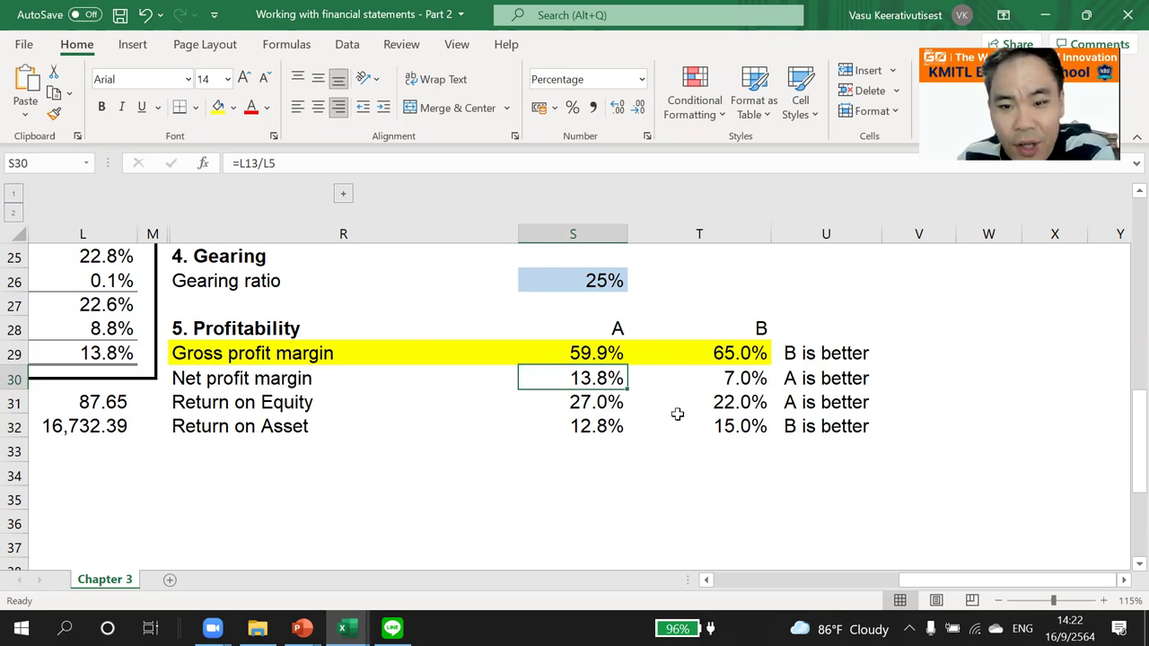
left_click(595, 353)
left_click(733, 357)
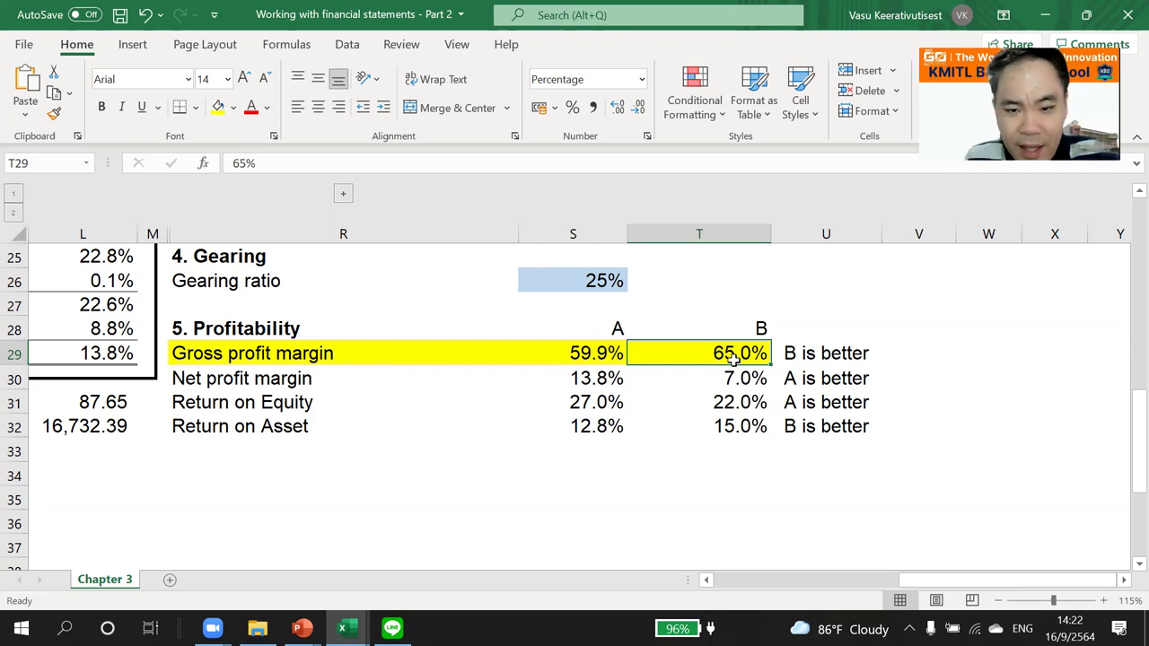
left_click(594, 404)
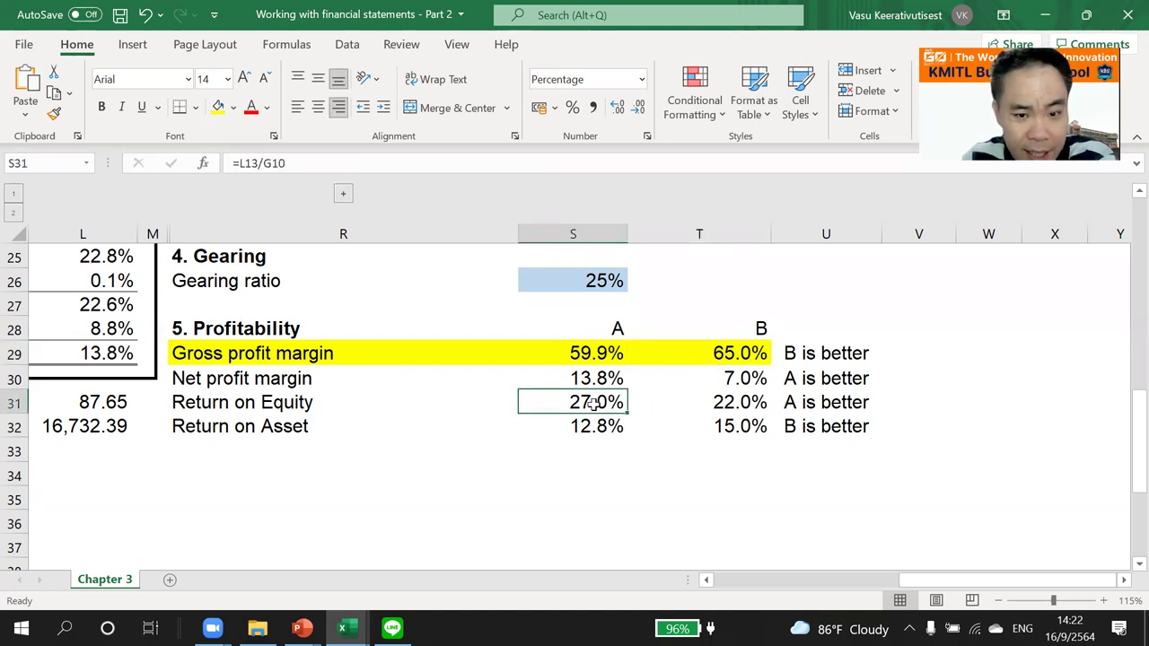
left_click(733, 430)
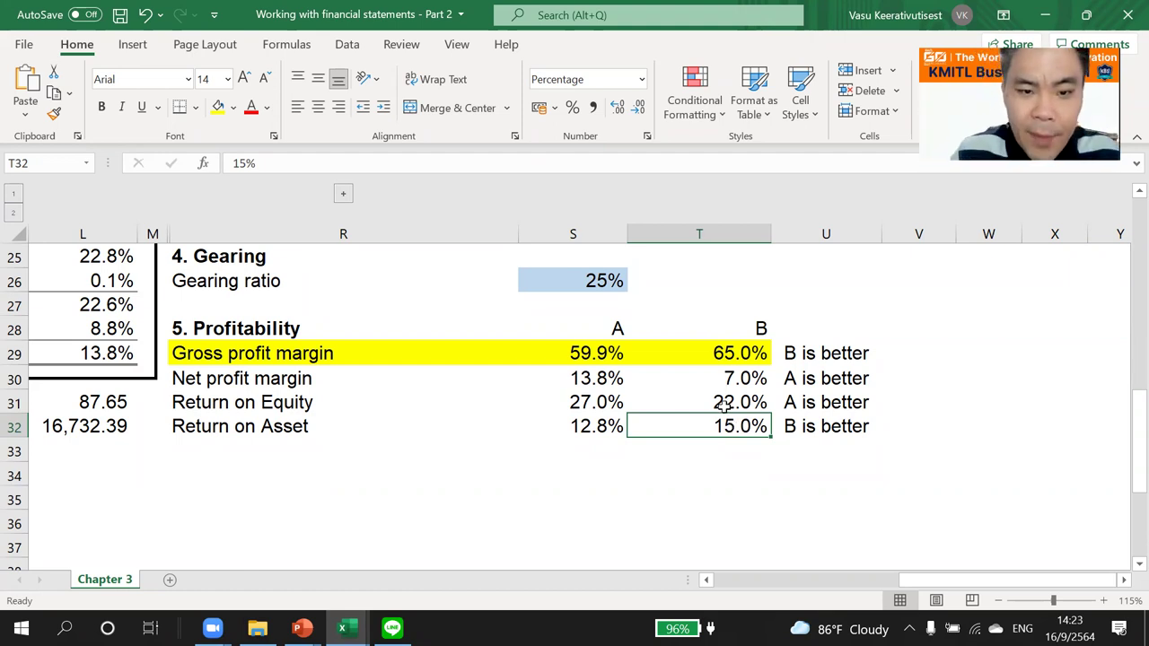
left_click(498, 480)
scroll(503, 426, "down", 2)
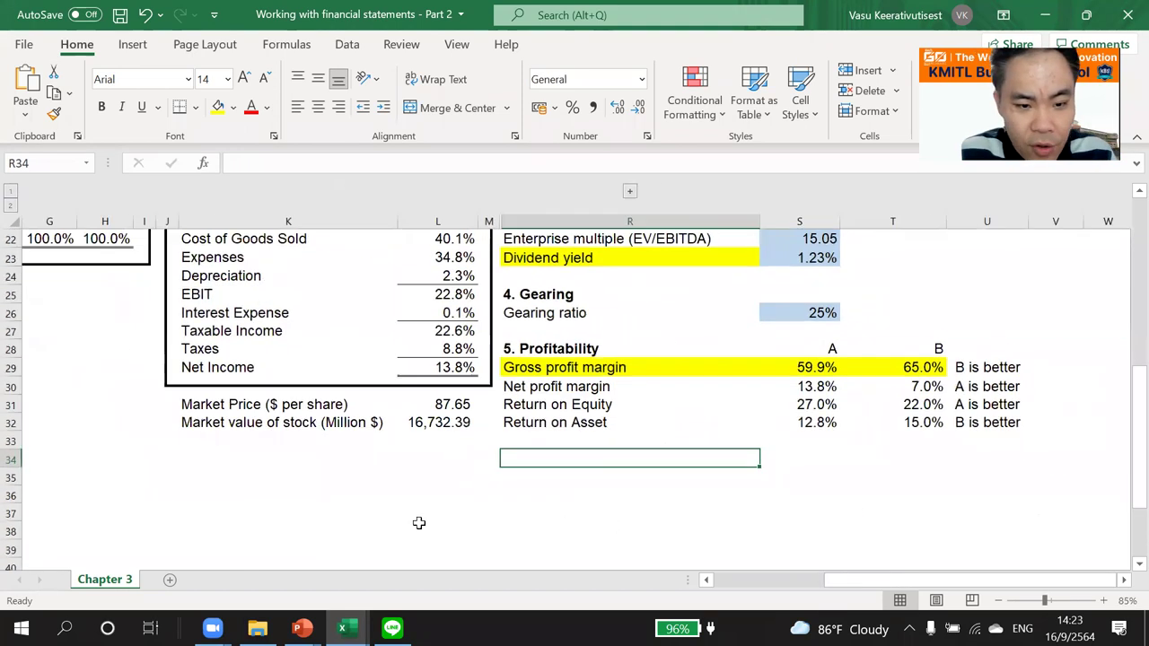
Switch to PowerPoint and start the slide show from slide 34, which defines Return on Asset
mouse_move(301, 628)
left_click(238, 572)
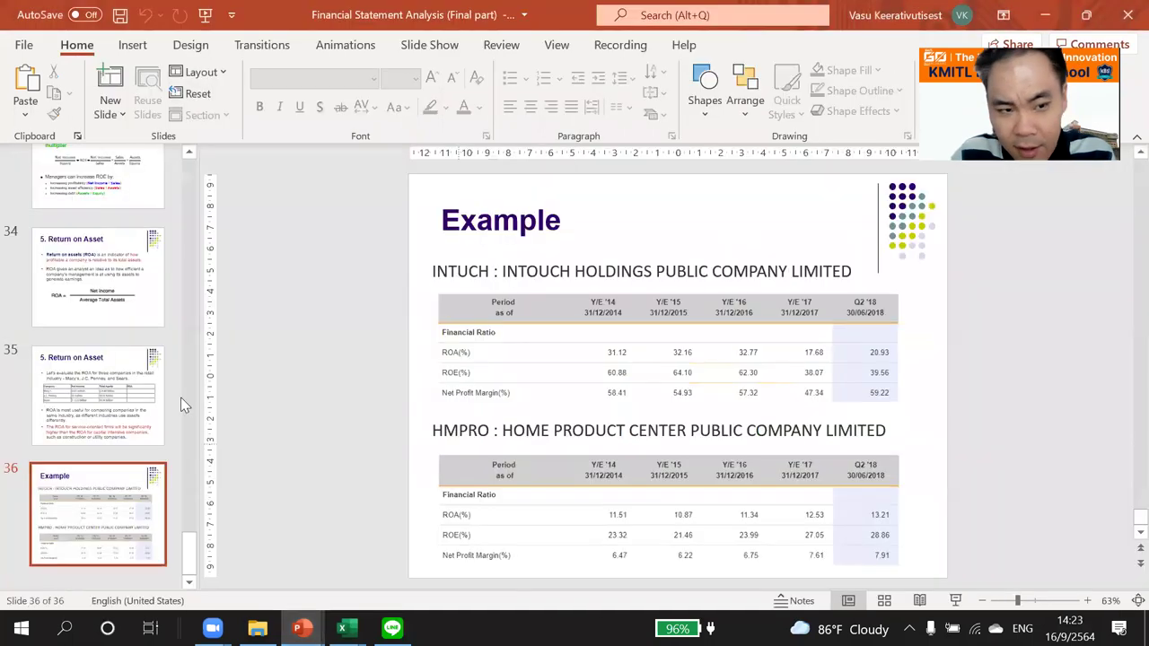
left_click(105, 292)
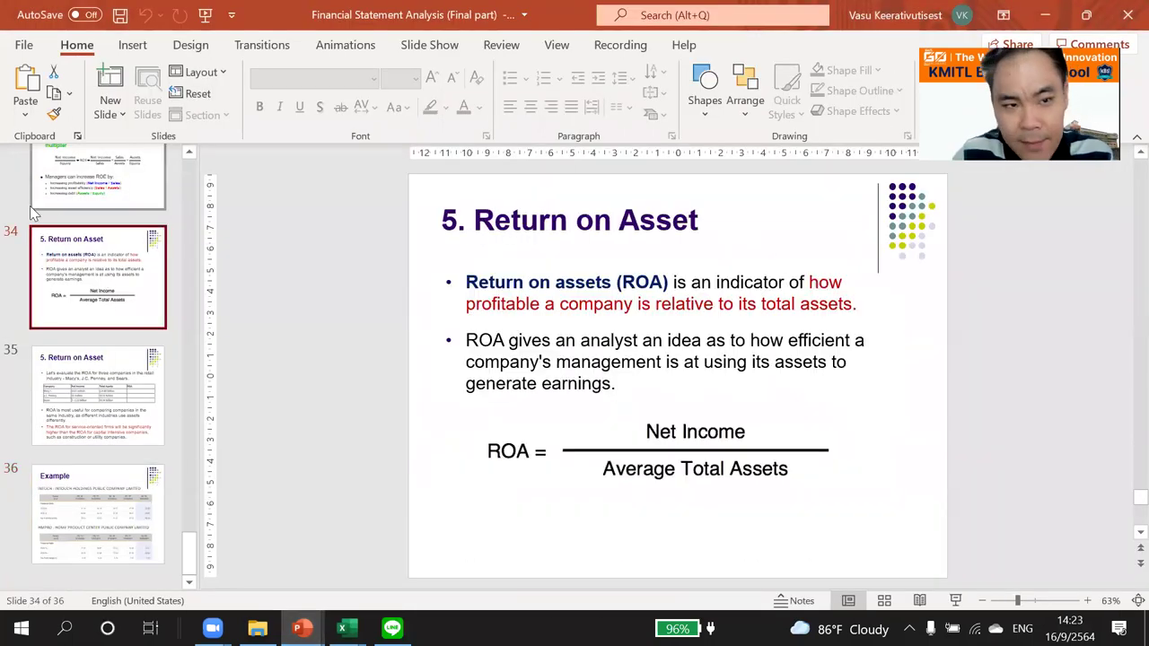
scroll(174, 210, "up", 4)
scroll(134, 308, "down", 1)
scroll(133, 314, "down", 2)
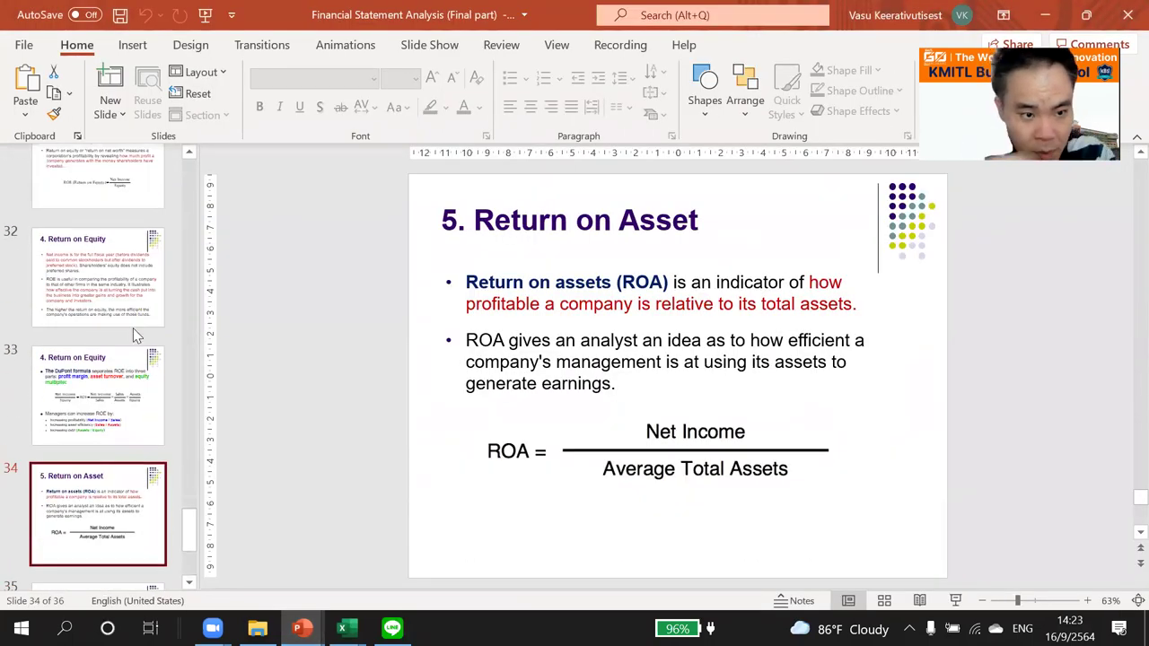
left_click(89, 273)
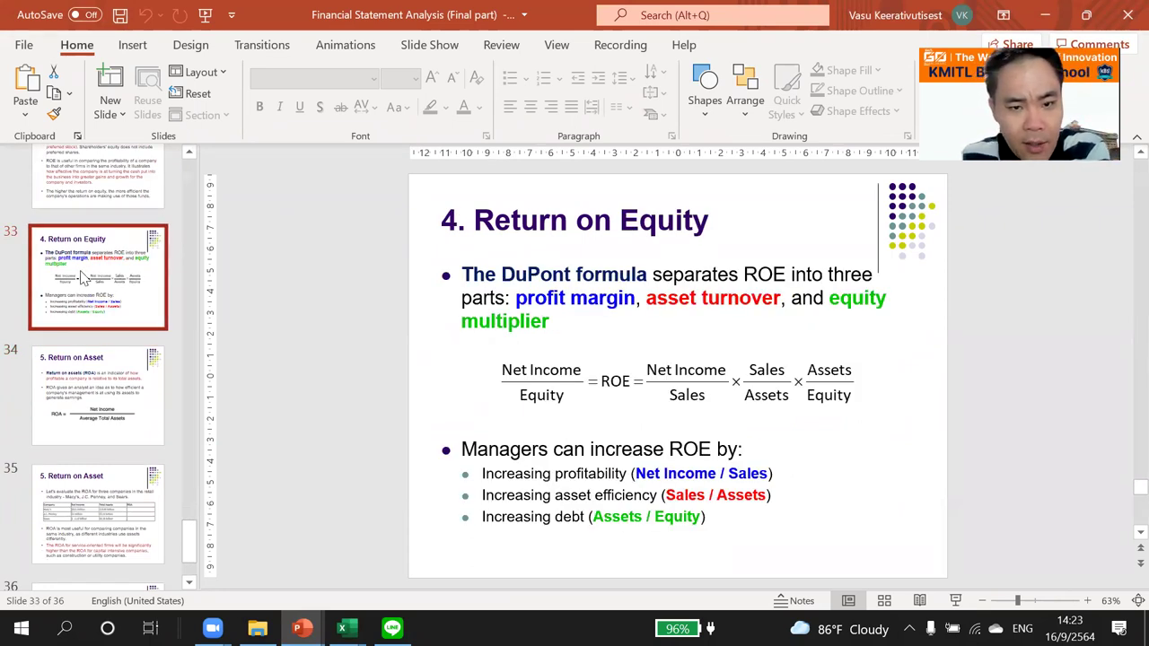
scroll(85, 283, "down", 2)
left_click(115, 318)
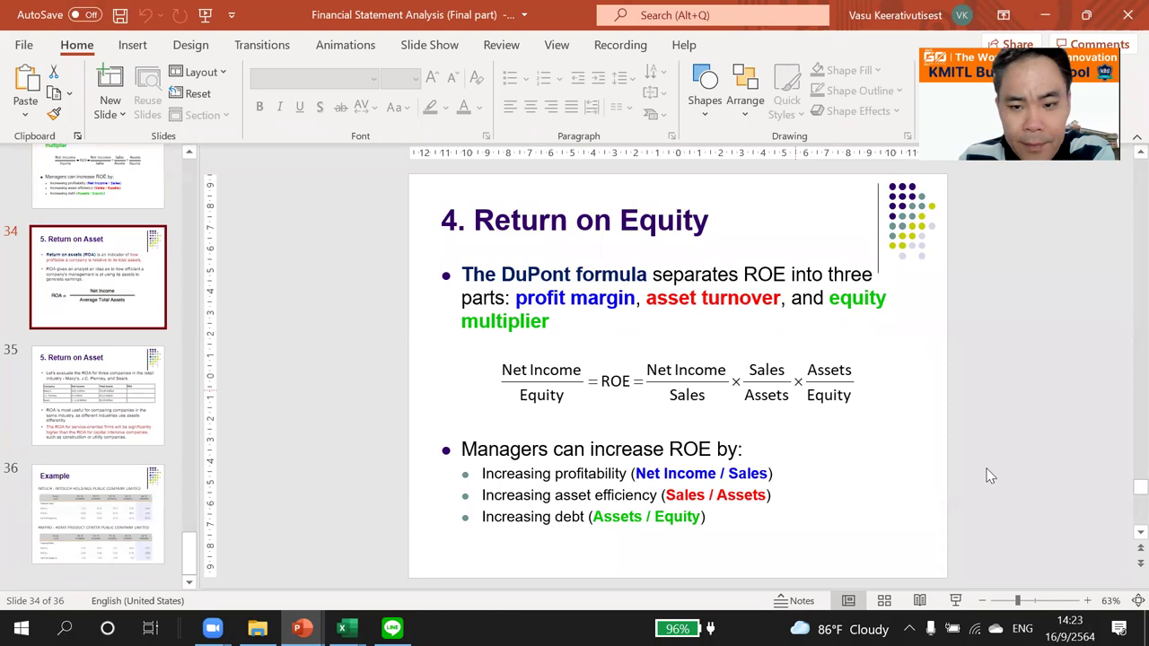
left_click(955, 599)
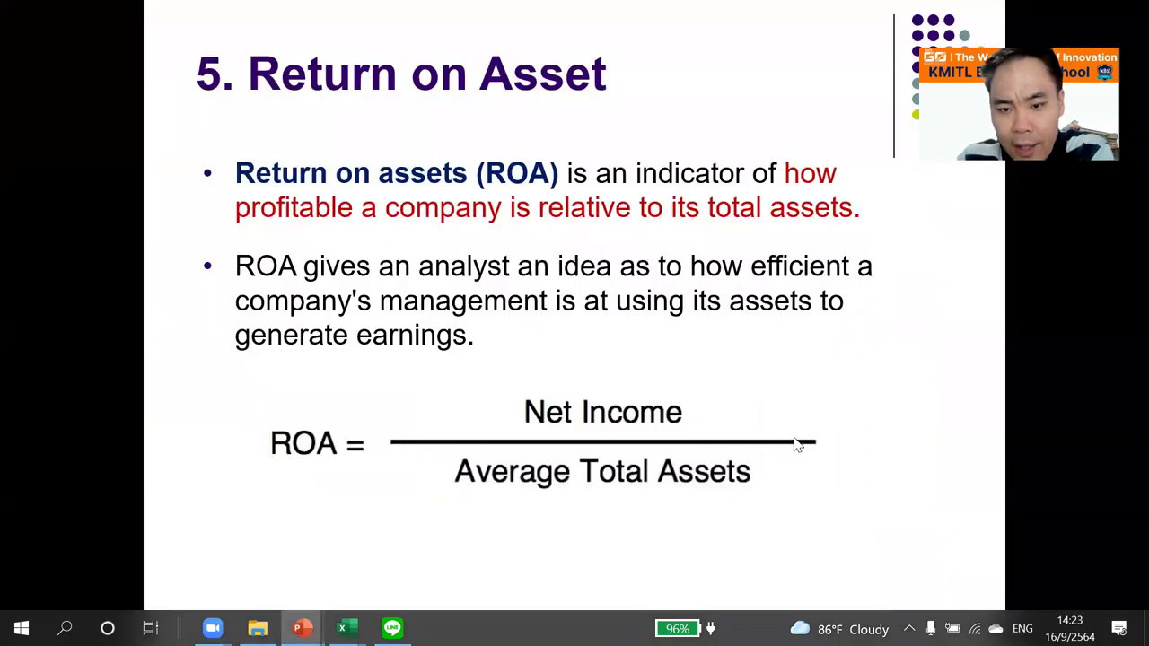